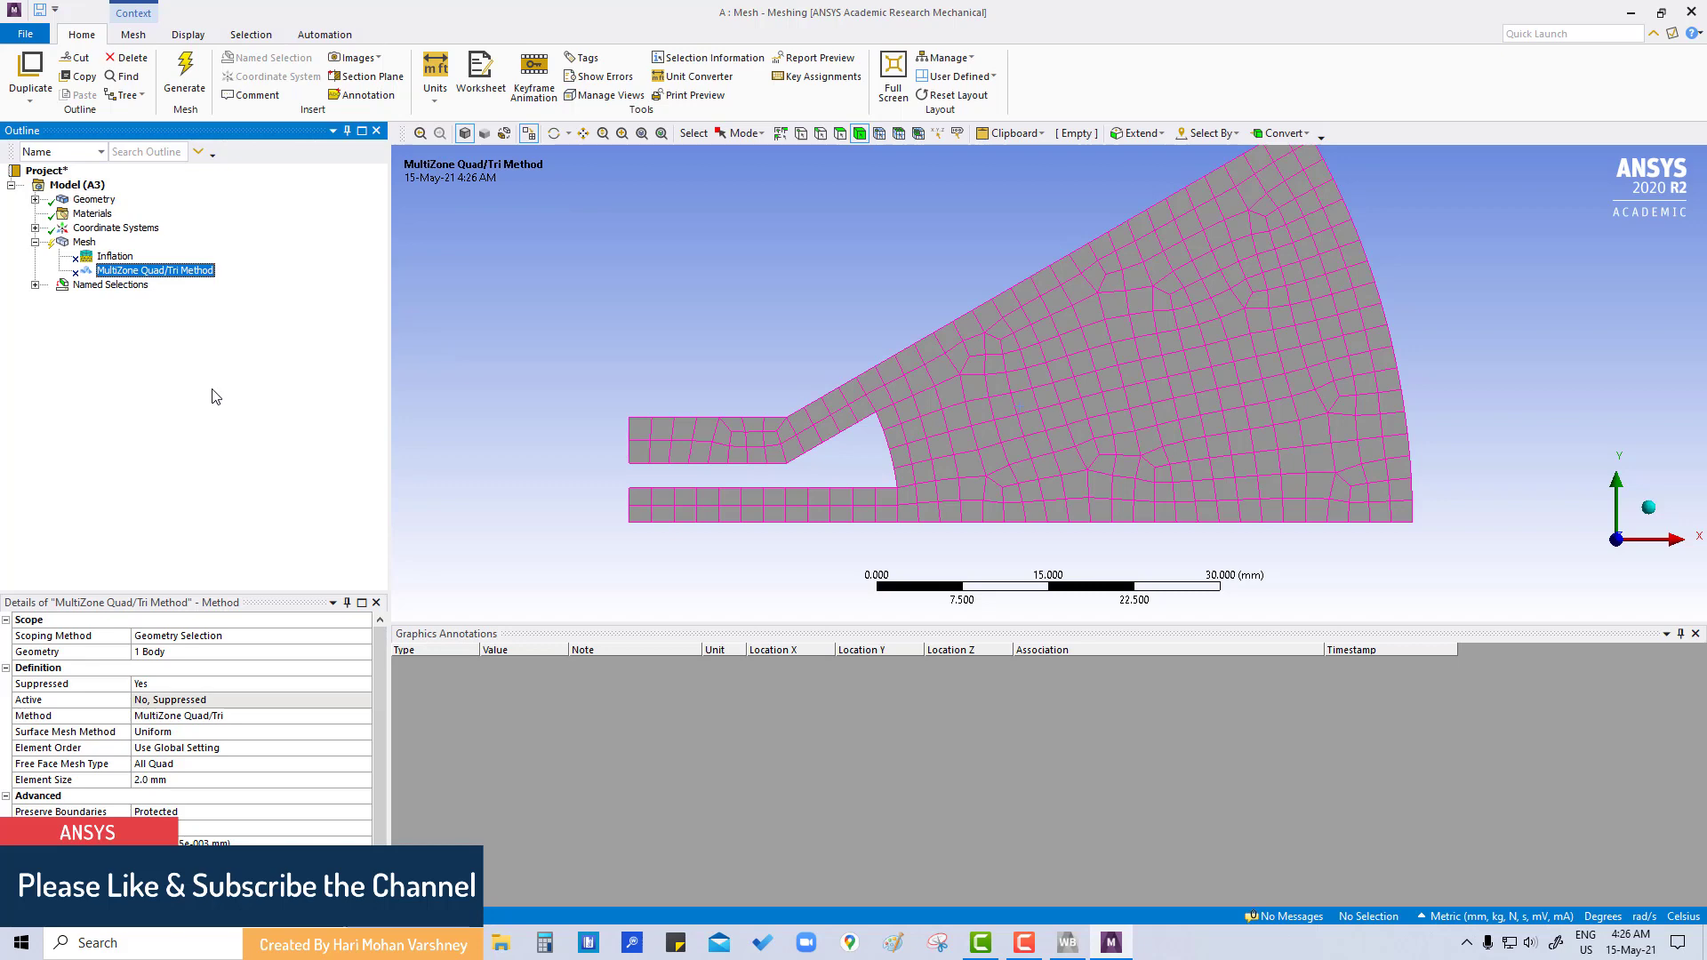
- Insert a Face Meshing control on the sector face, keeping the Quadrilaterals method
right_click(1104, 377)
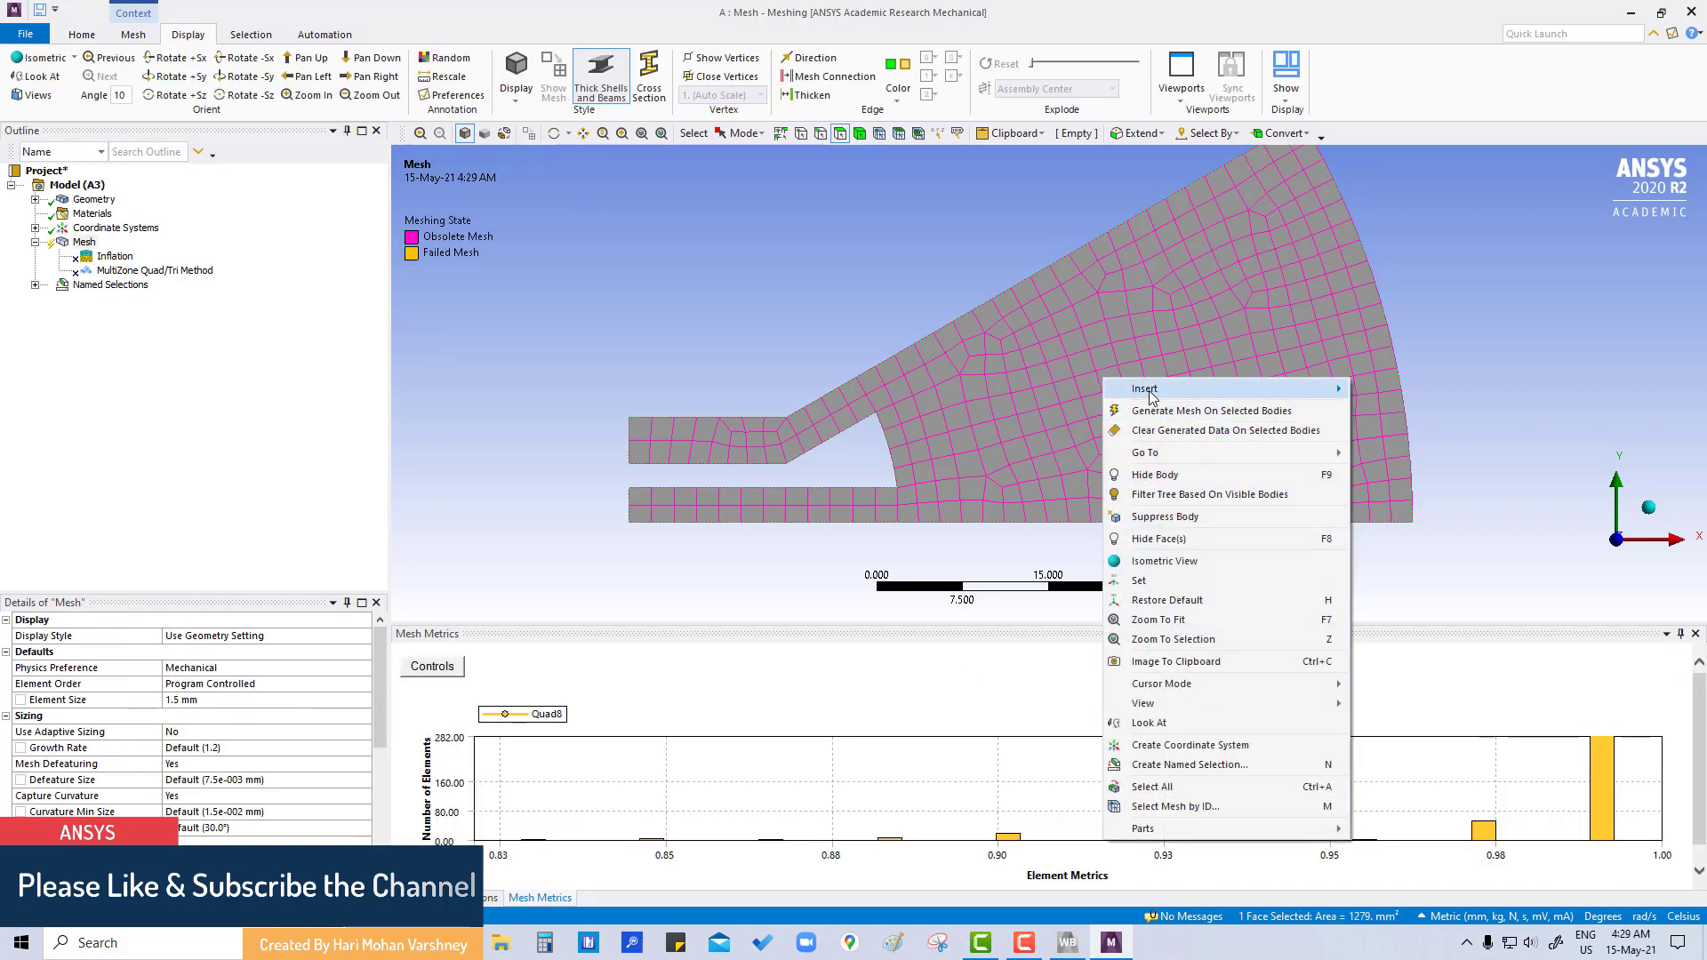
mouse_move(1149, 391)
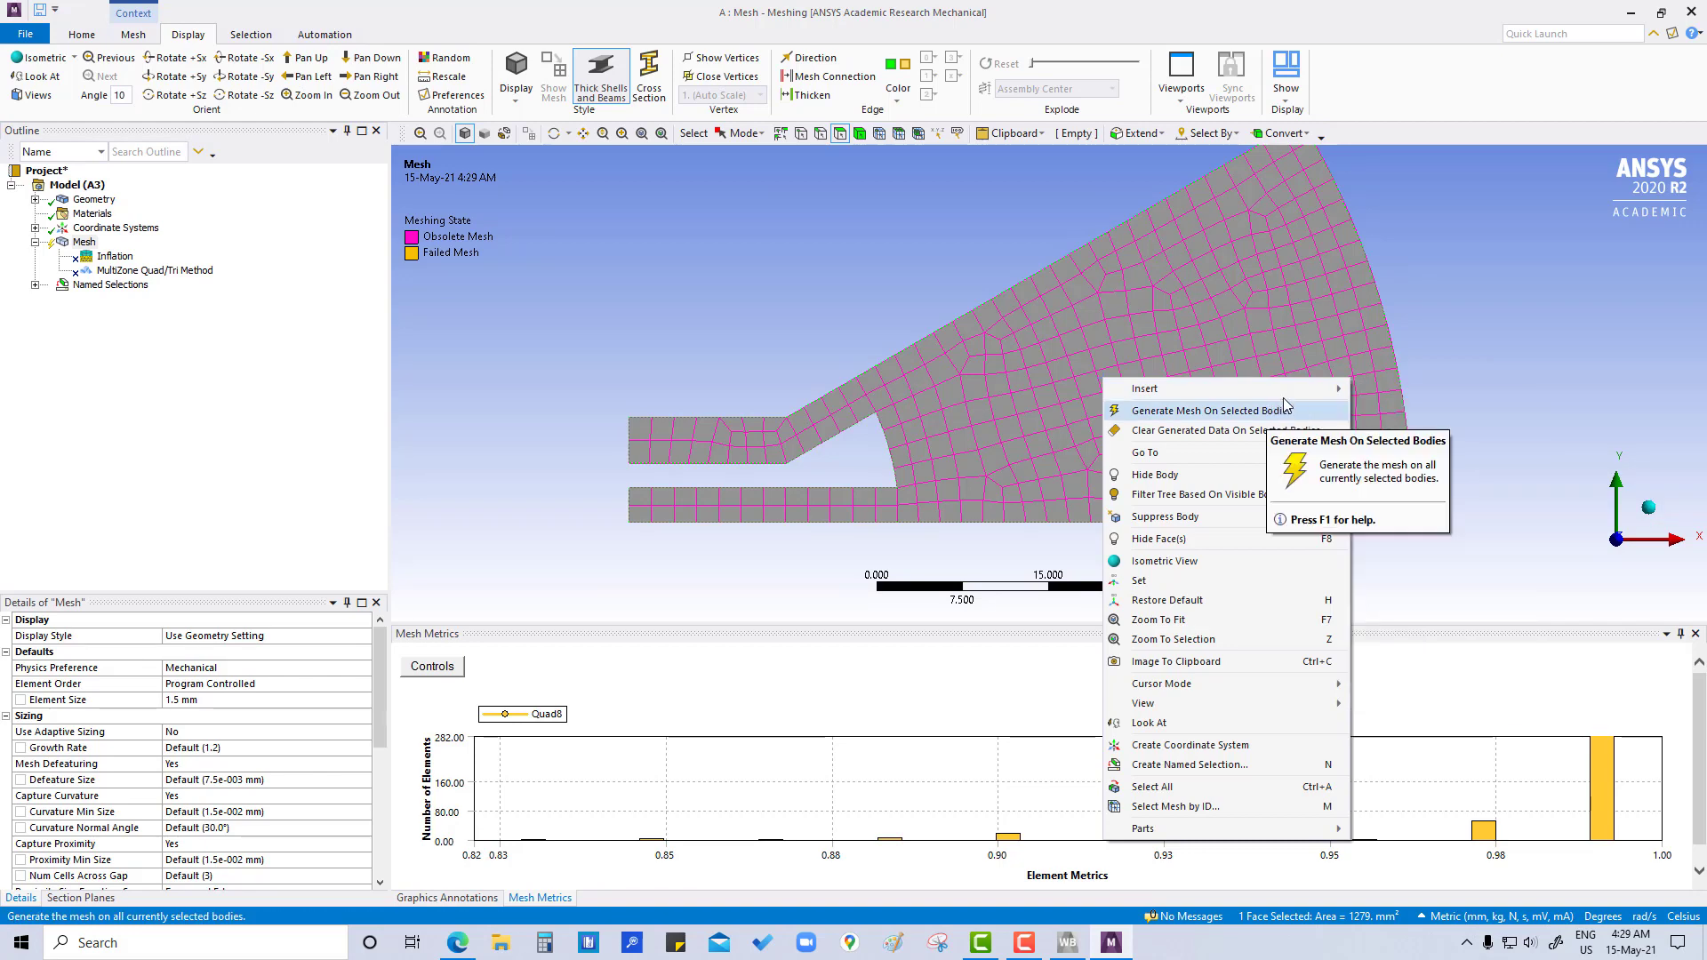
mouse_move(1291, 391)
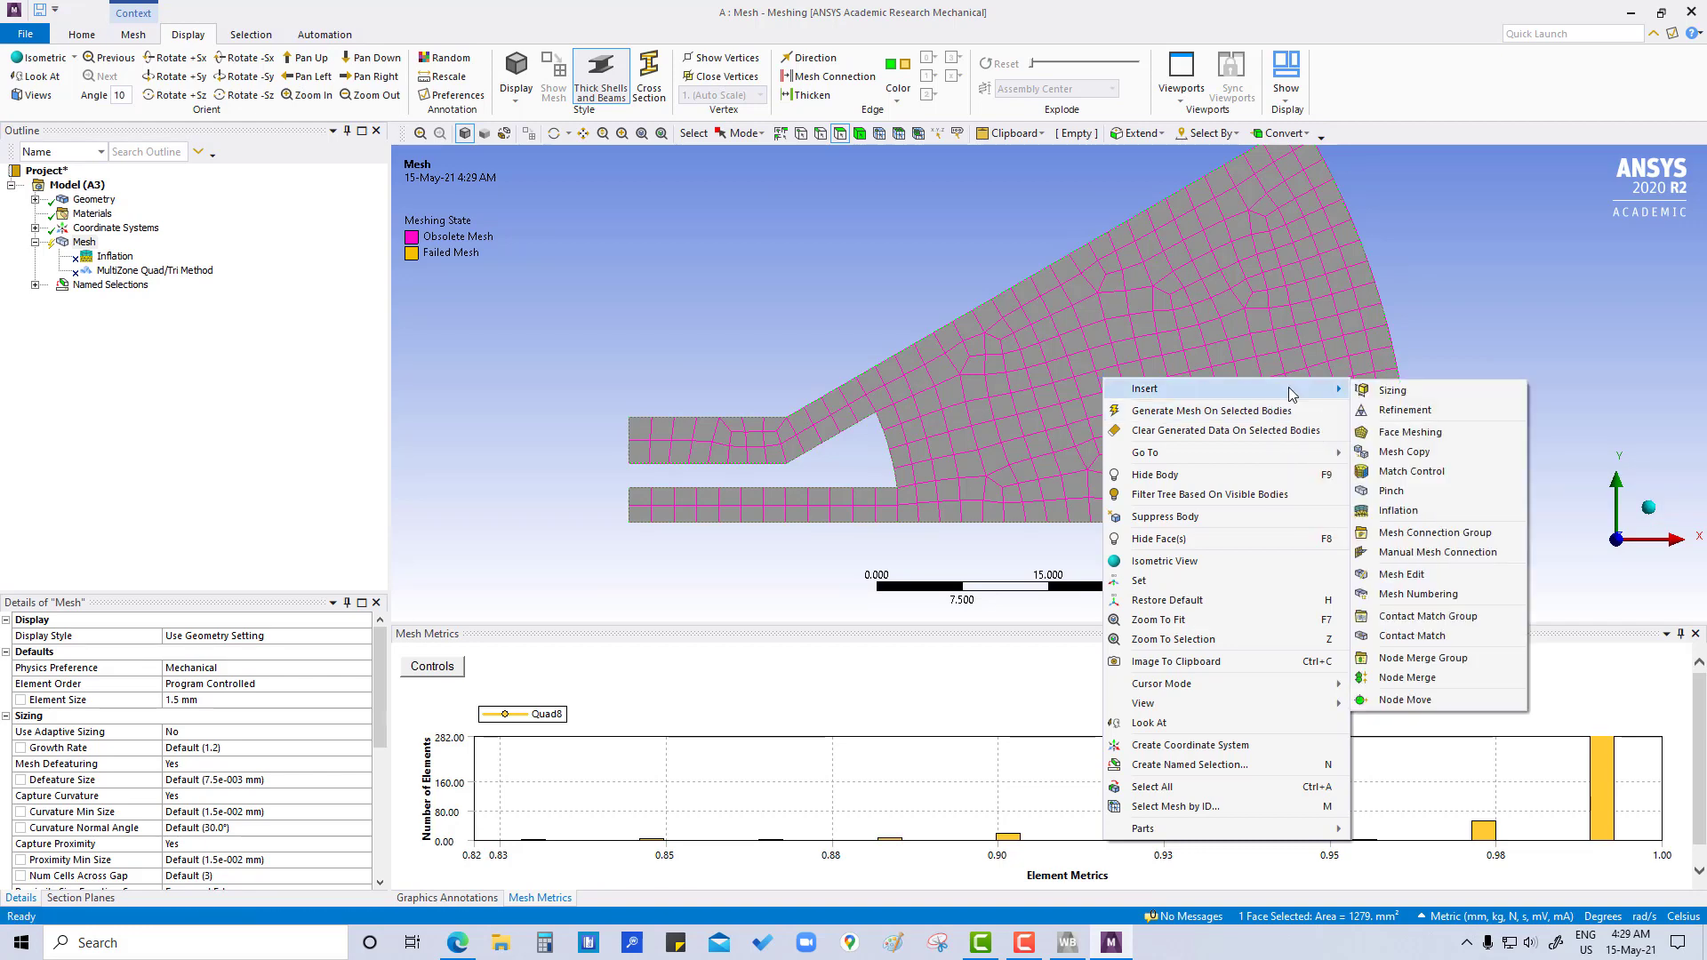
left_click(1402, 433)
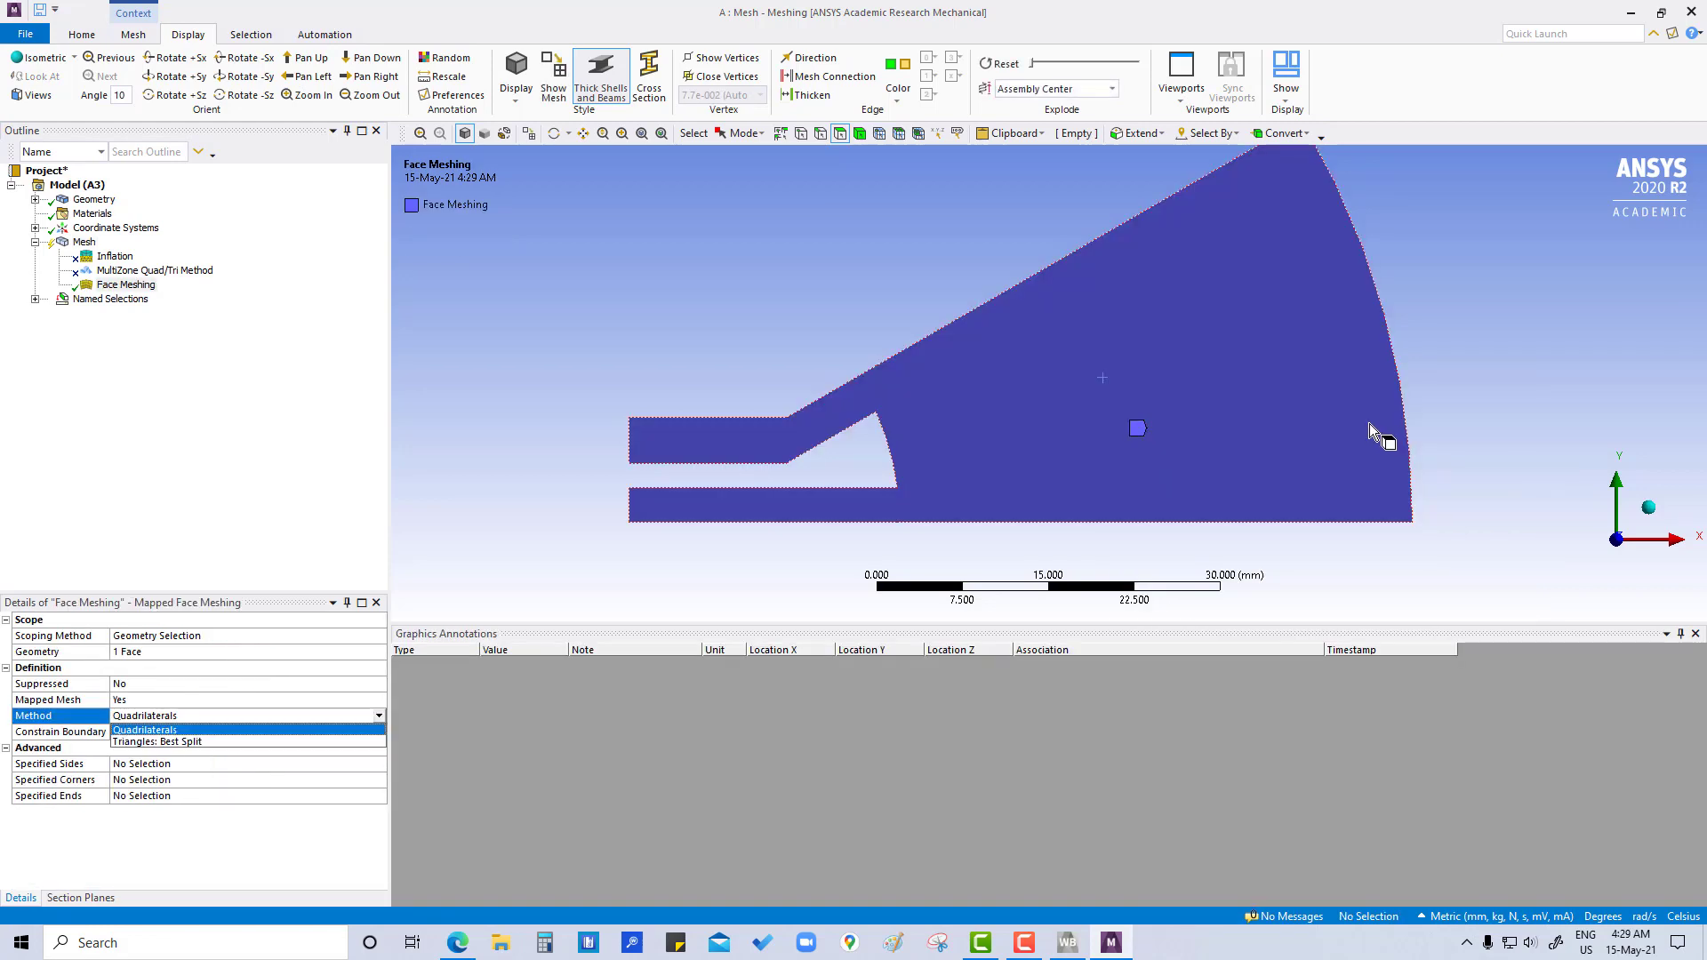
left_click(163, 303)
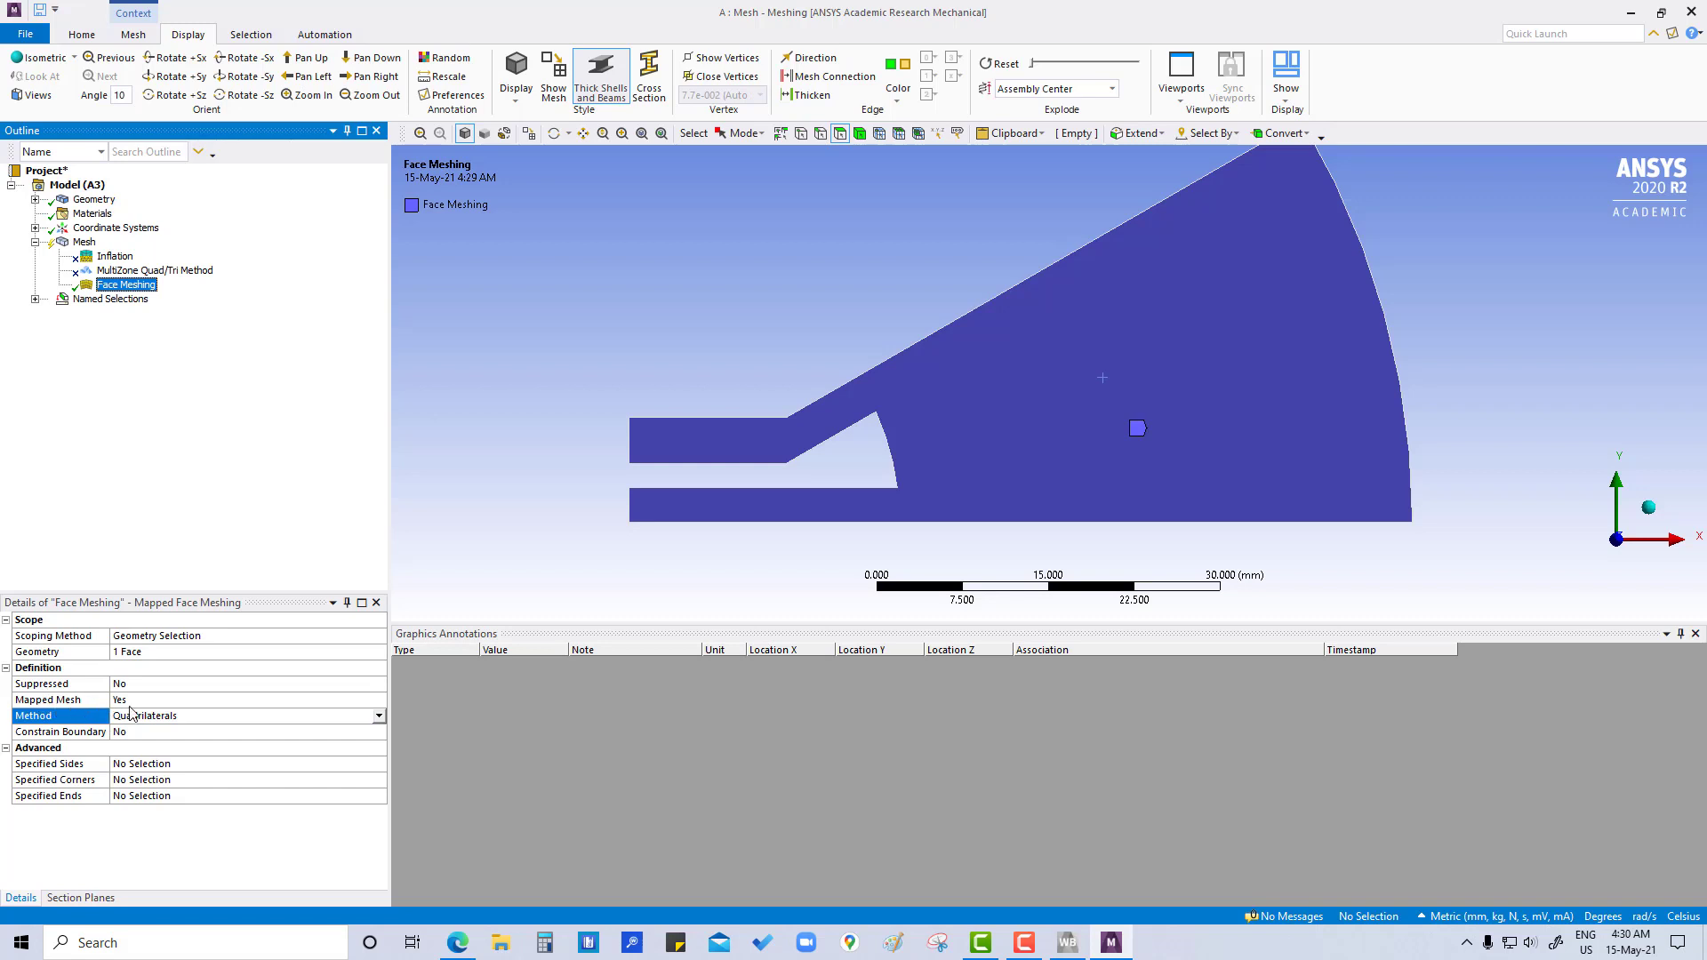
- Assign the two end vertices of the inner arc as the mapped face meshing's specified corners
left_click(151, 700)
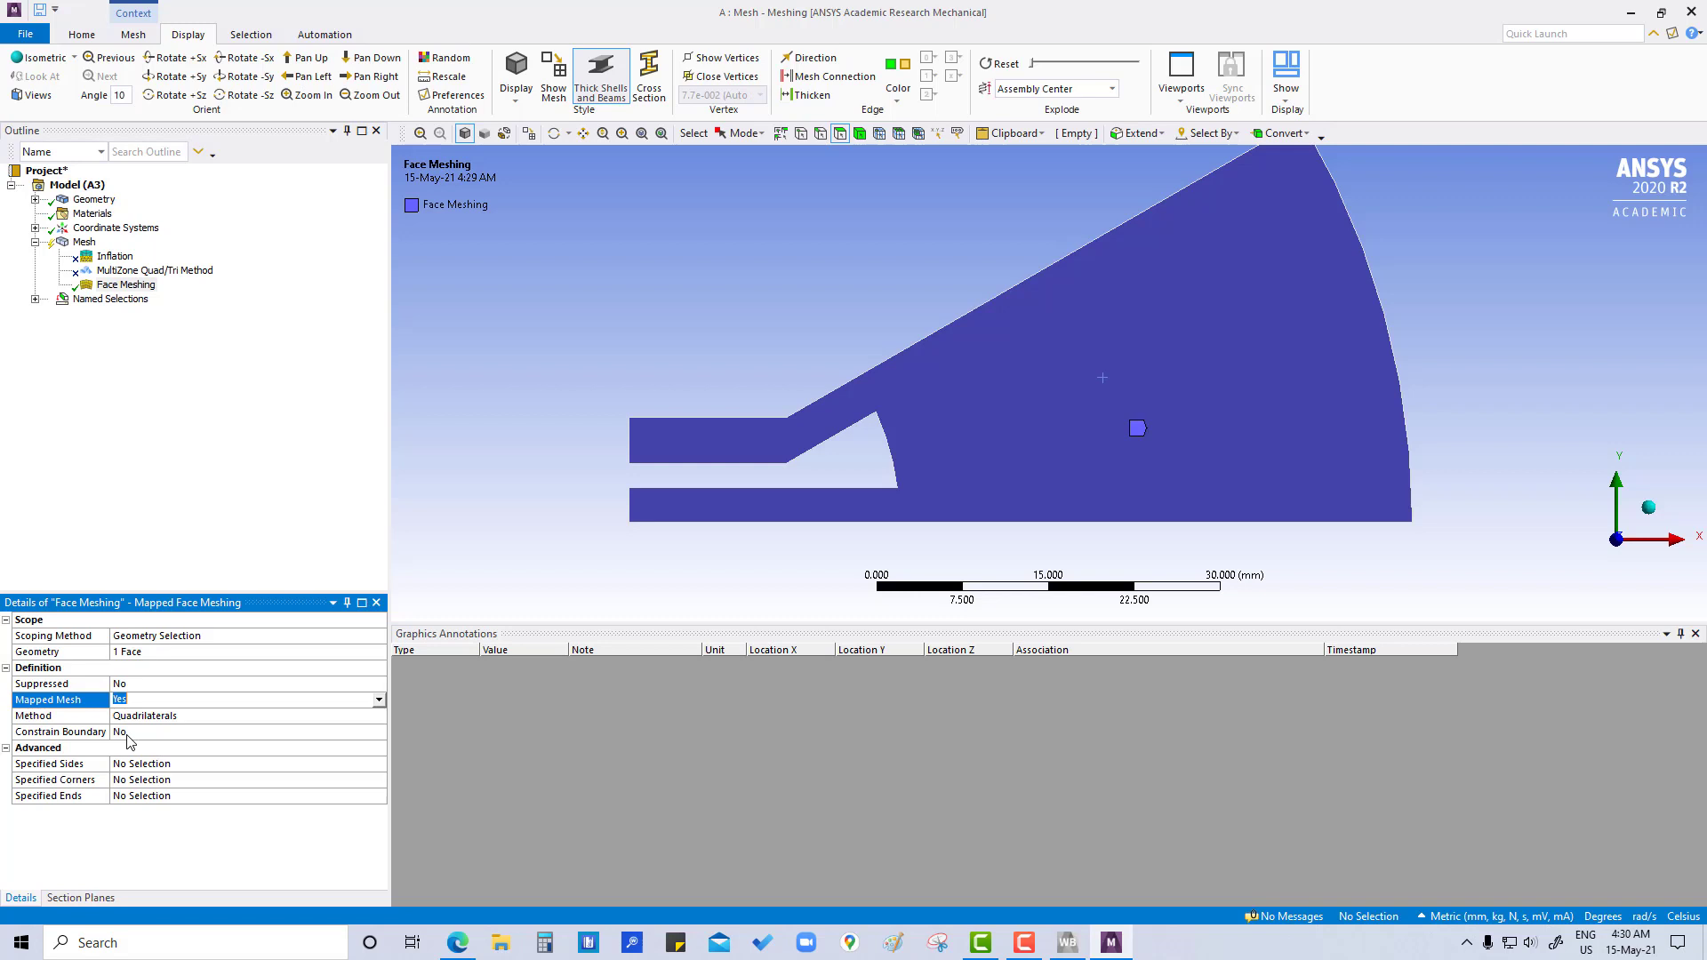
left_click(135, 780)
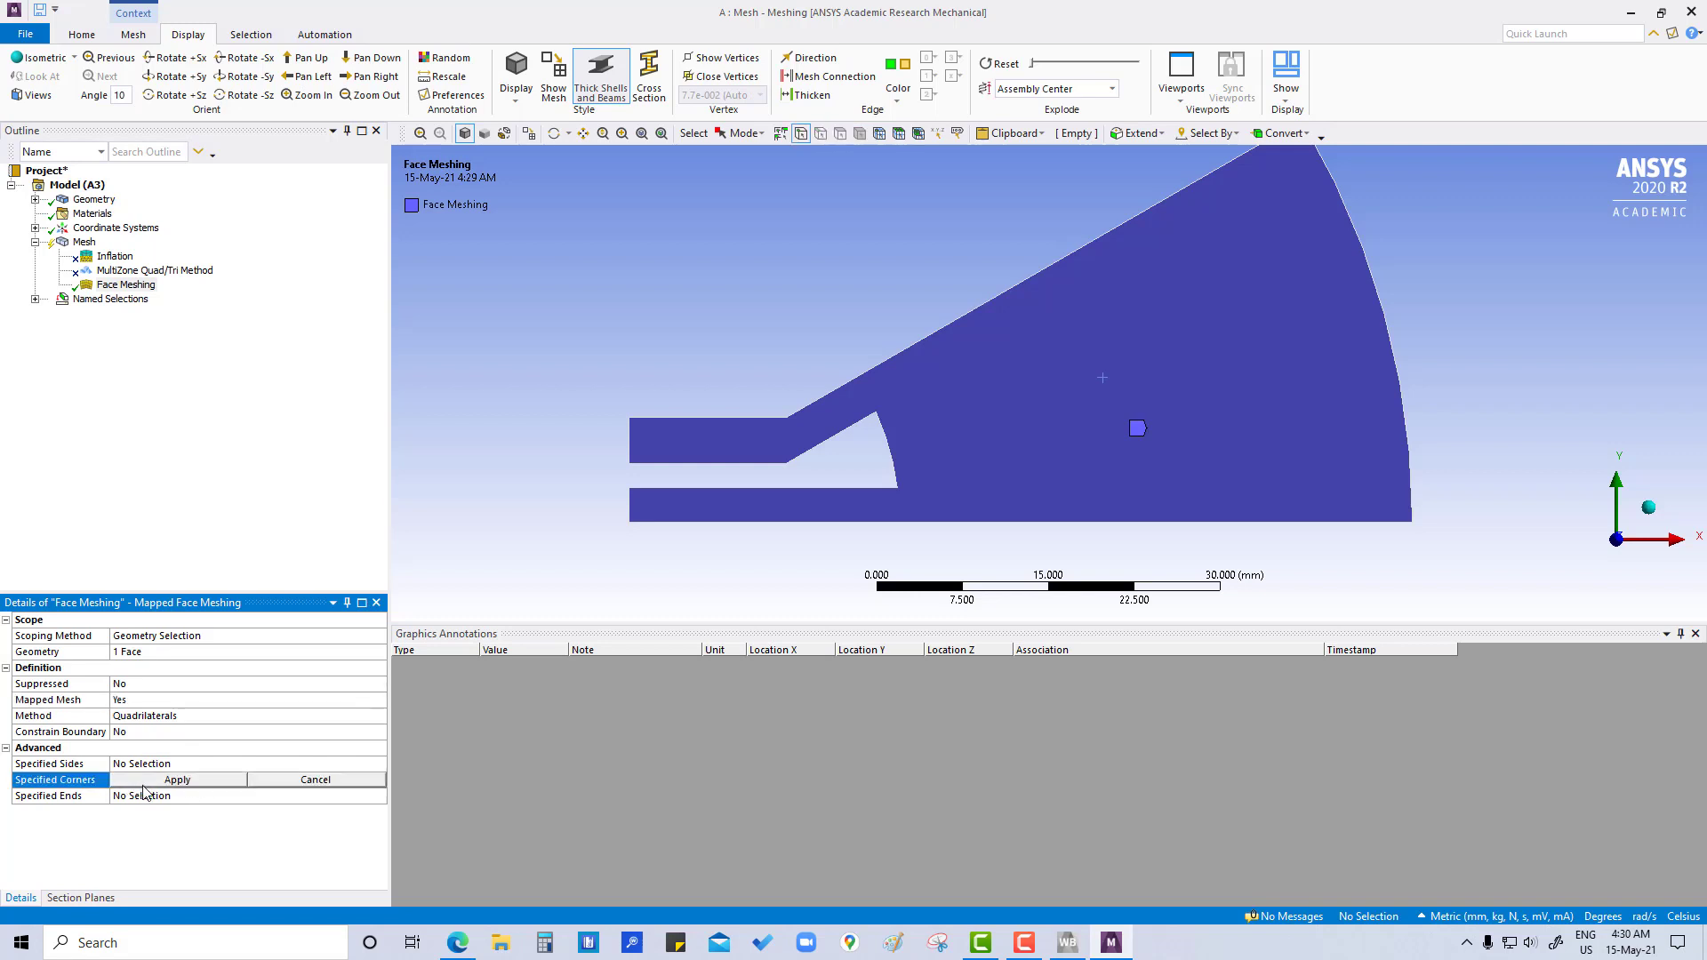
left_click(877, 412)
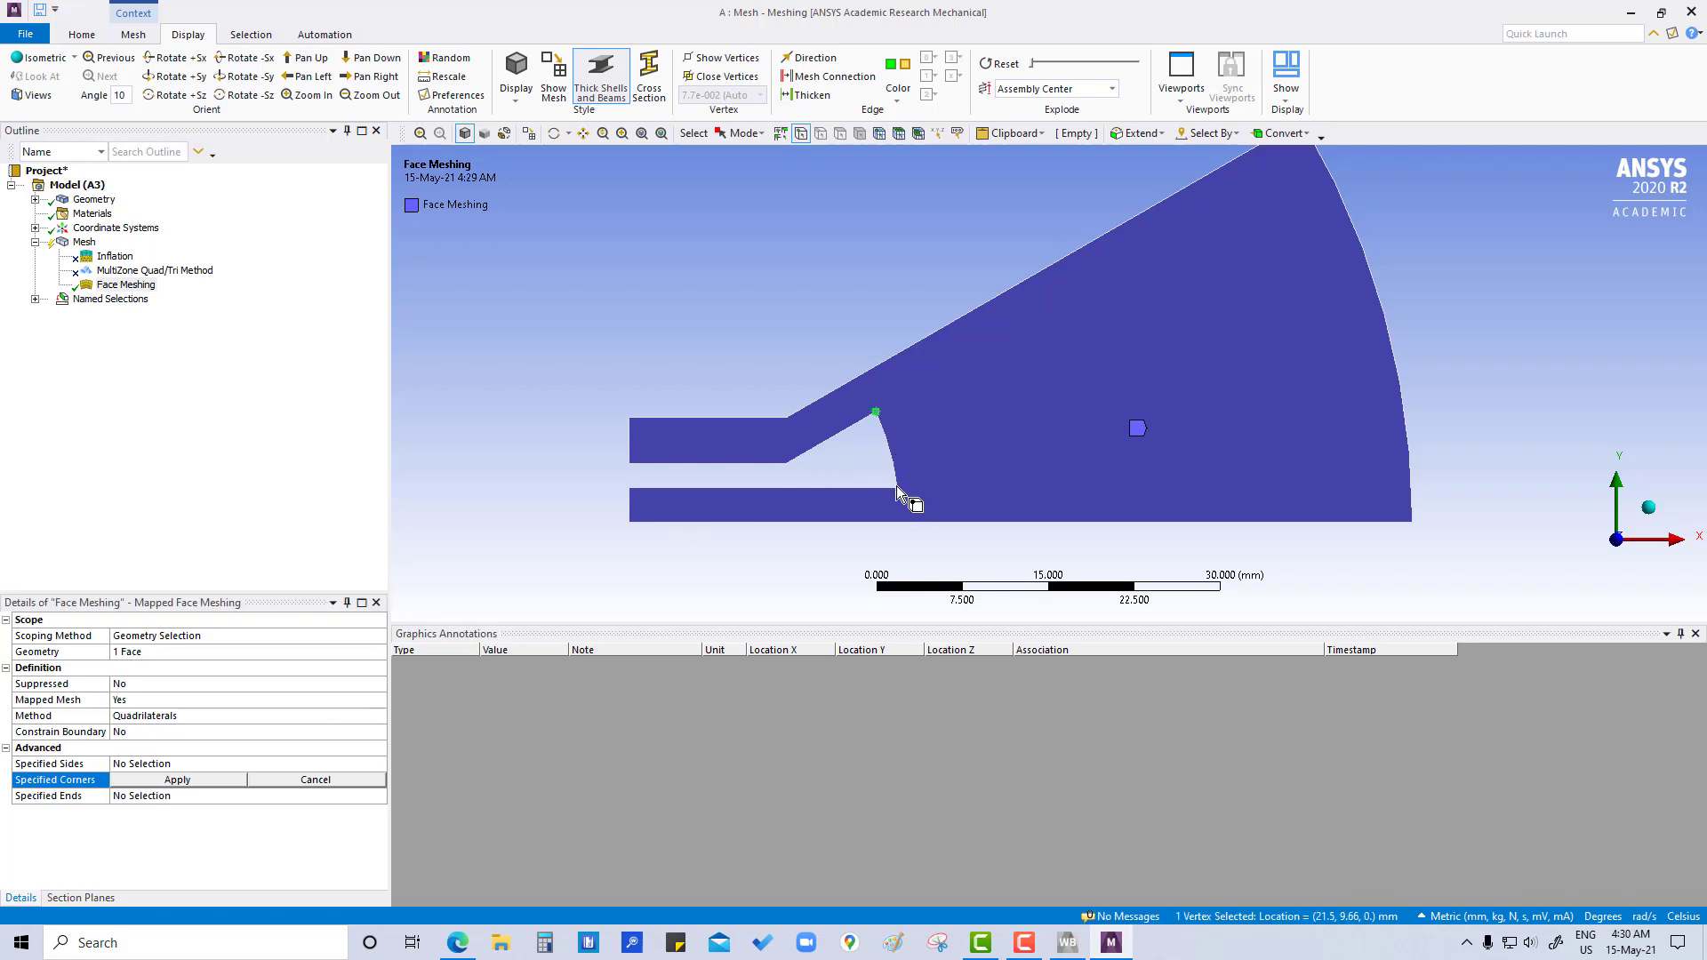
left_click(898, 489, "ctrl")
left_click(206, 782)
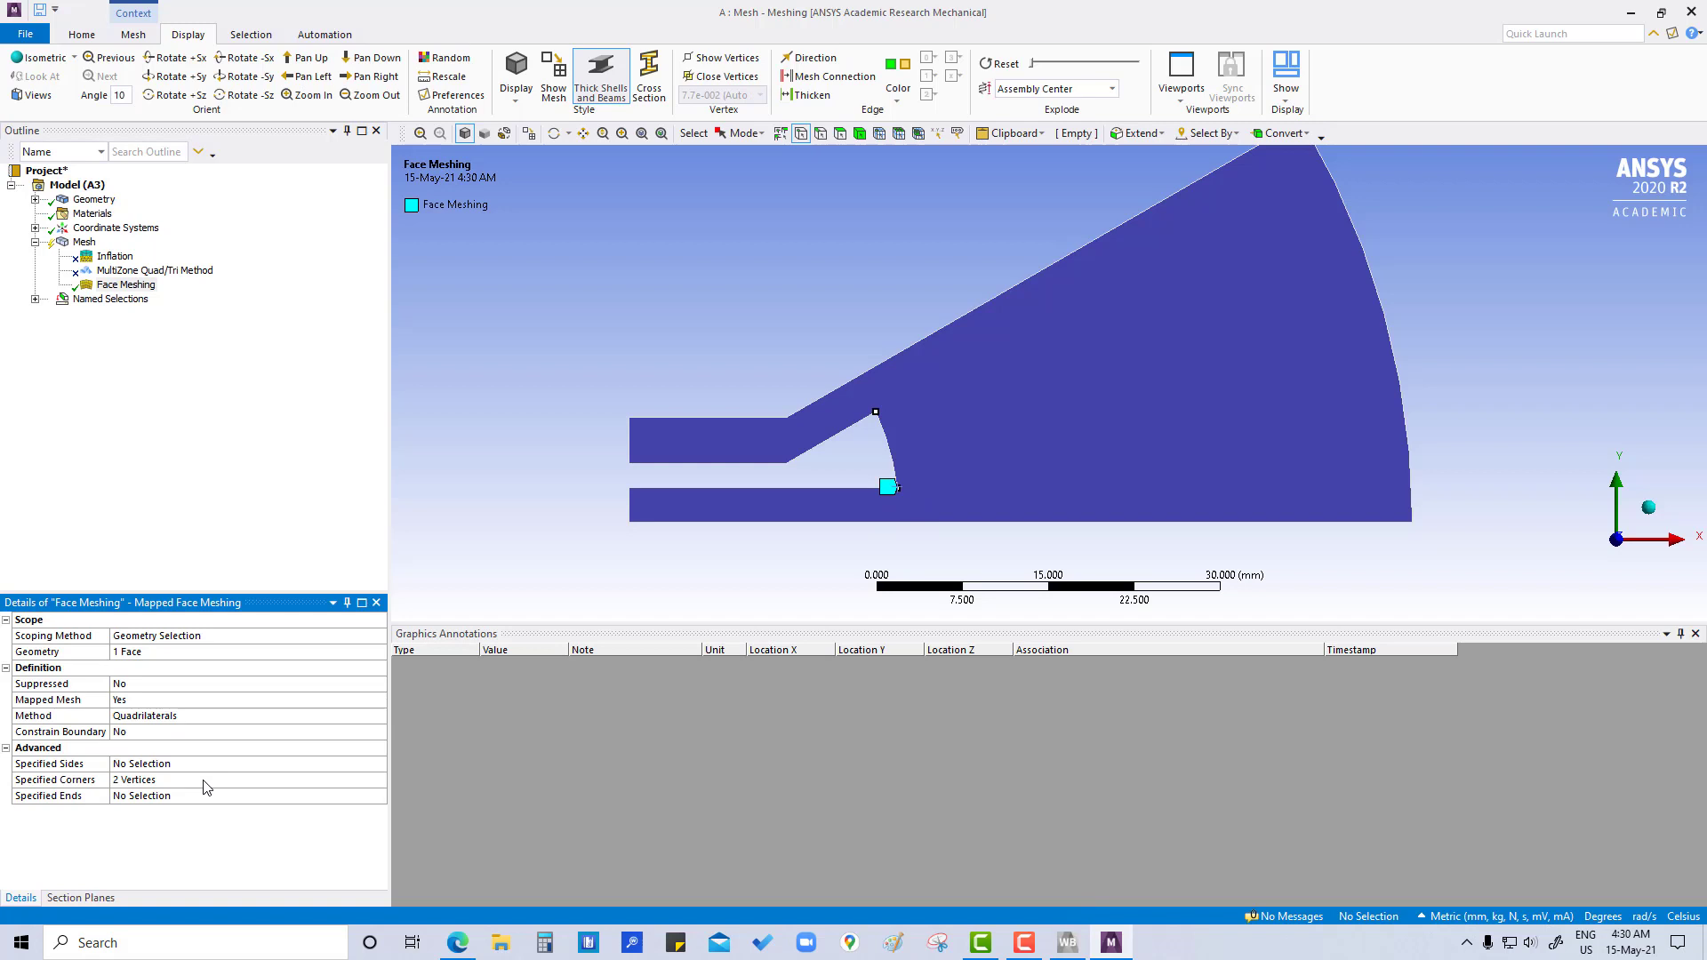
- Generate the mesh with the face meshing control applied
left_click(84, 242)
right_click(84, 242)
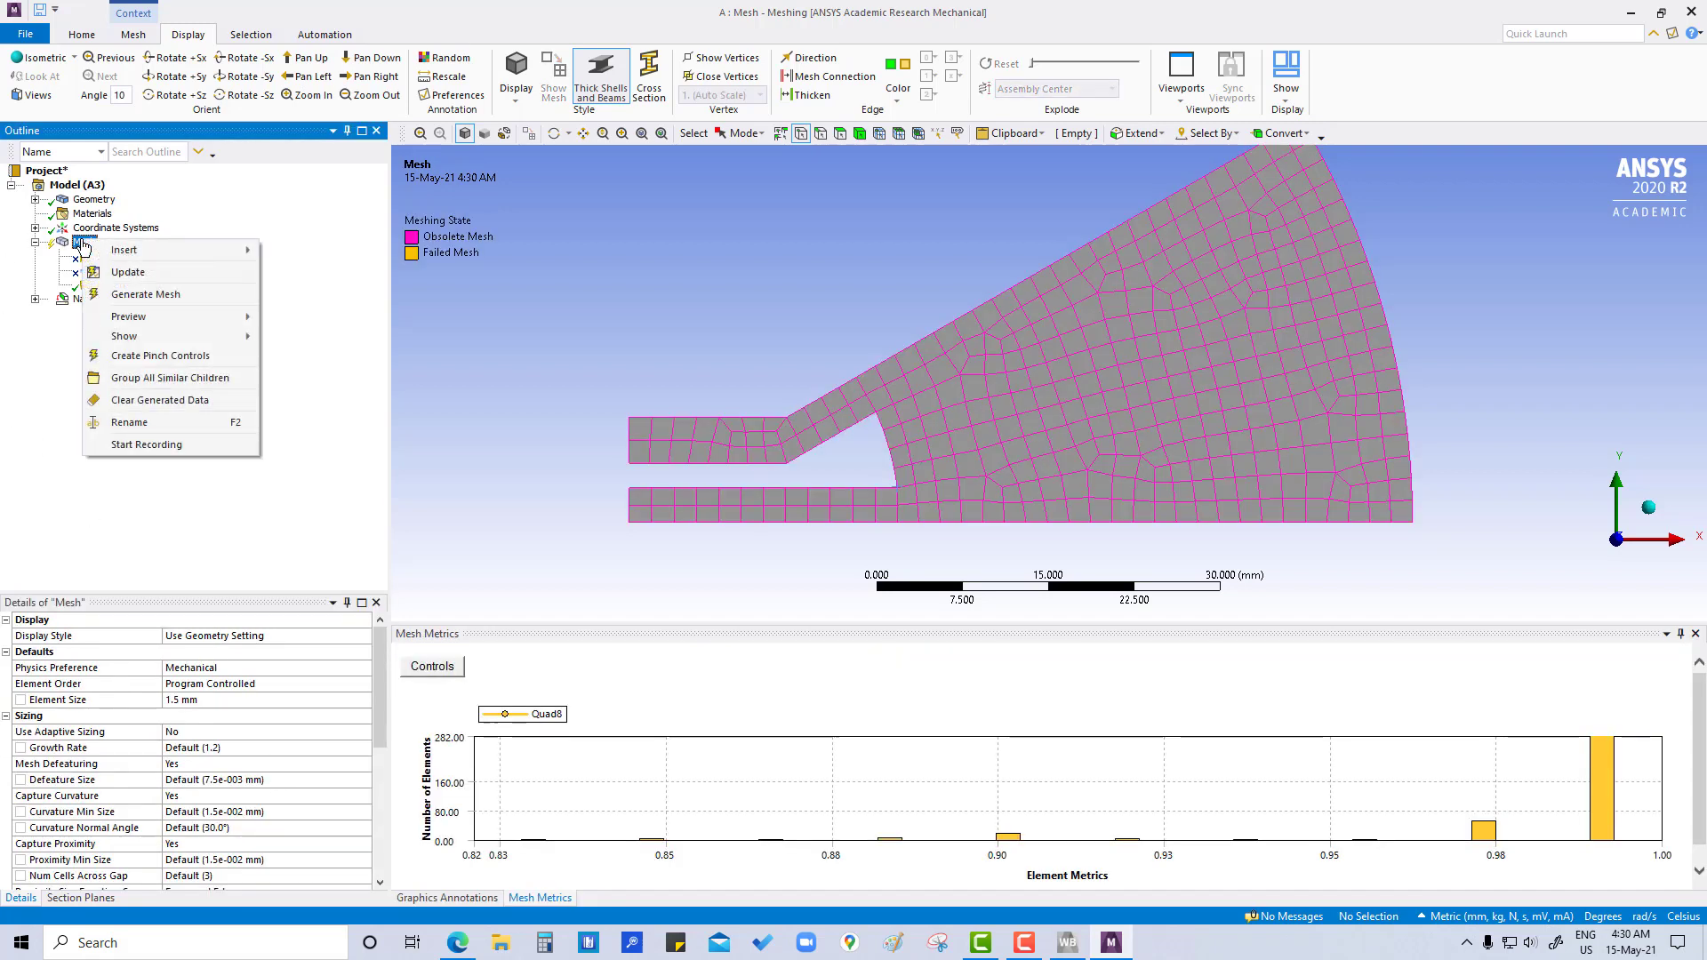
left_click(130, 295)
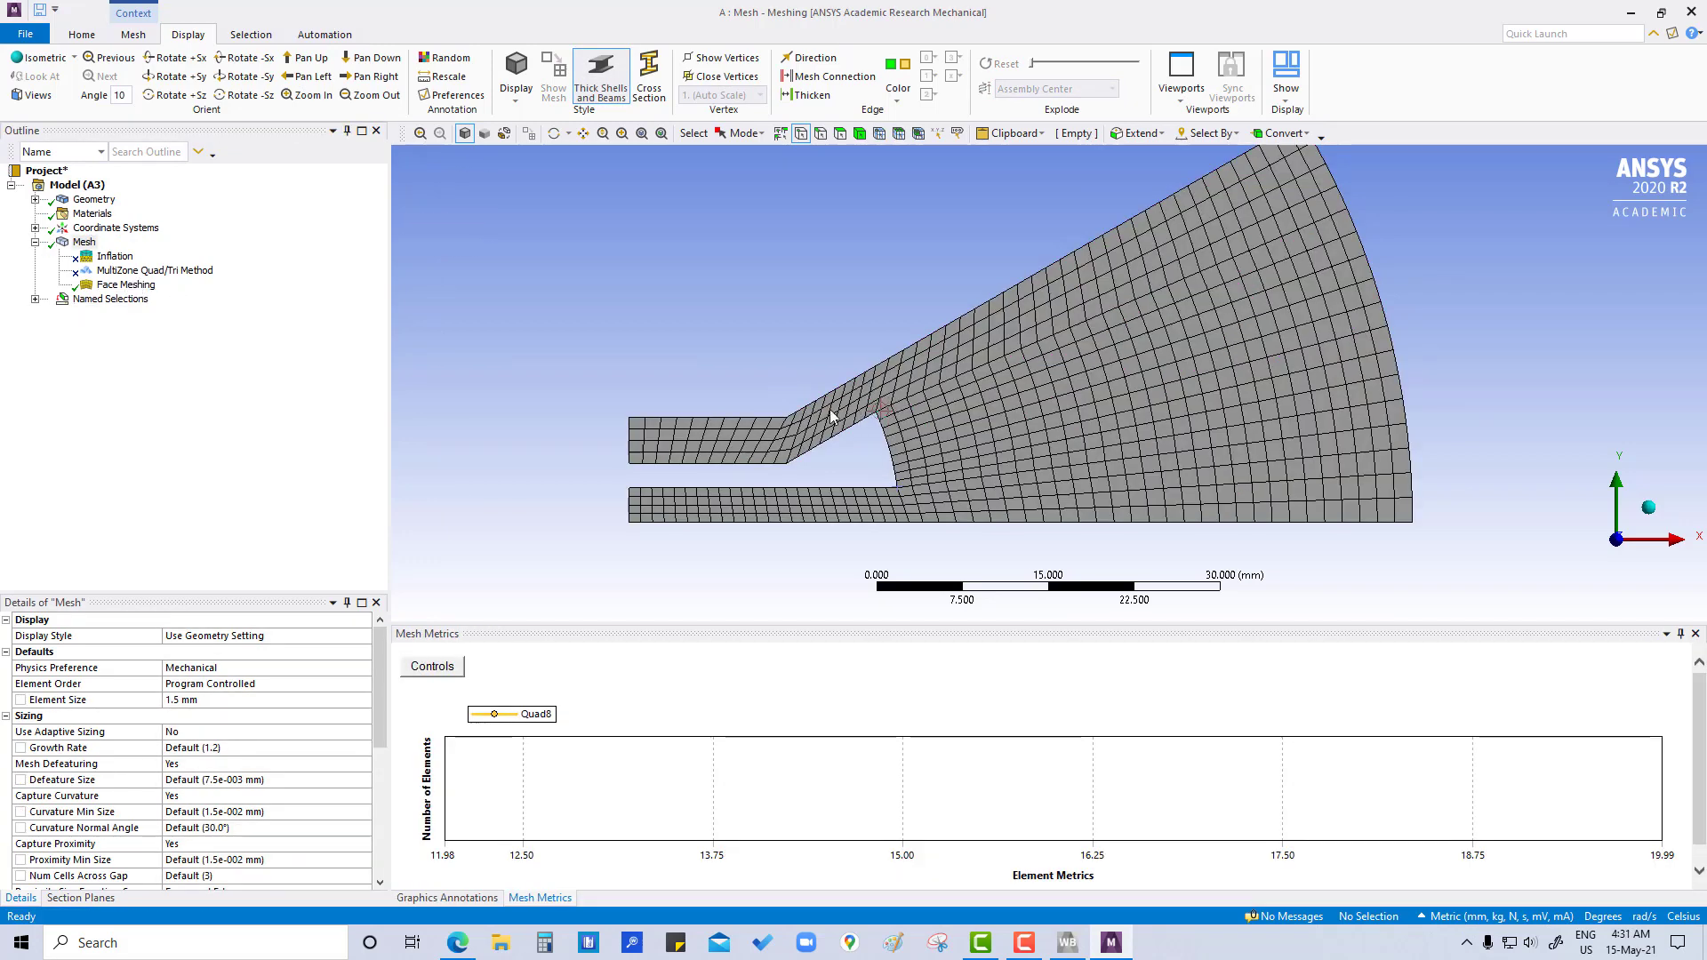
- Insert a sizing control on the short vertical end edges of the upper and lower channels
right_click(85, 243)
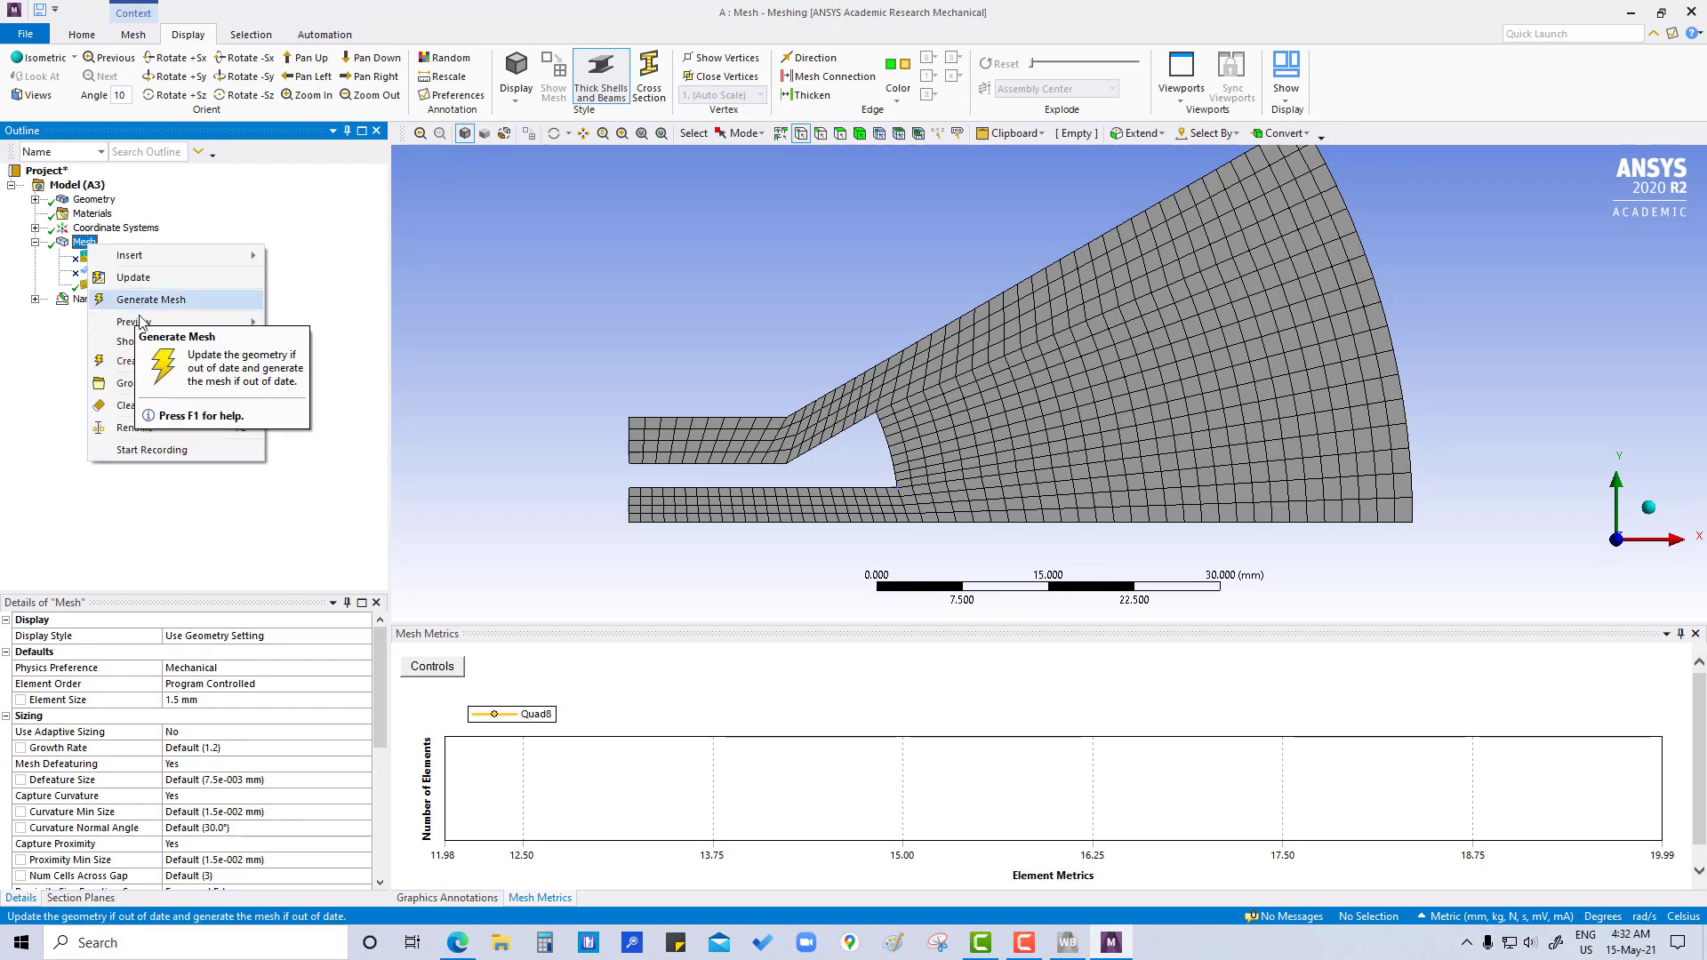
mouse_move(142, 258)
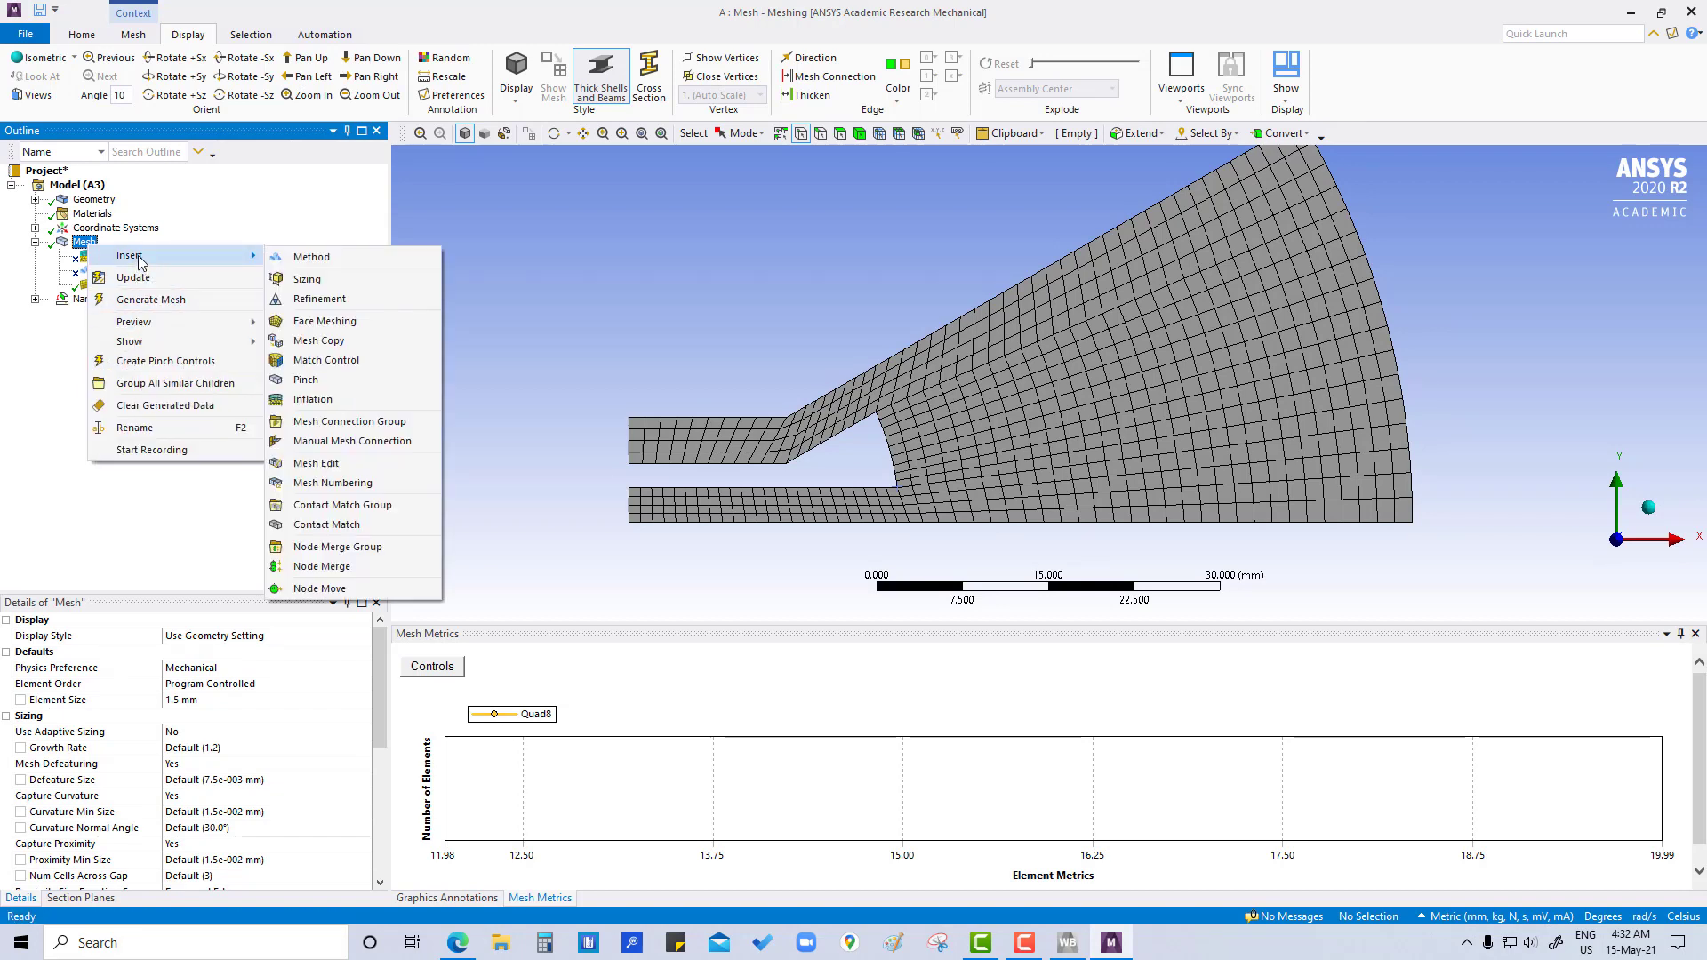
left_click(337, 281)
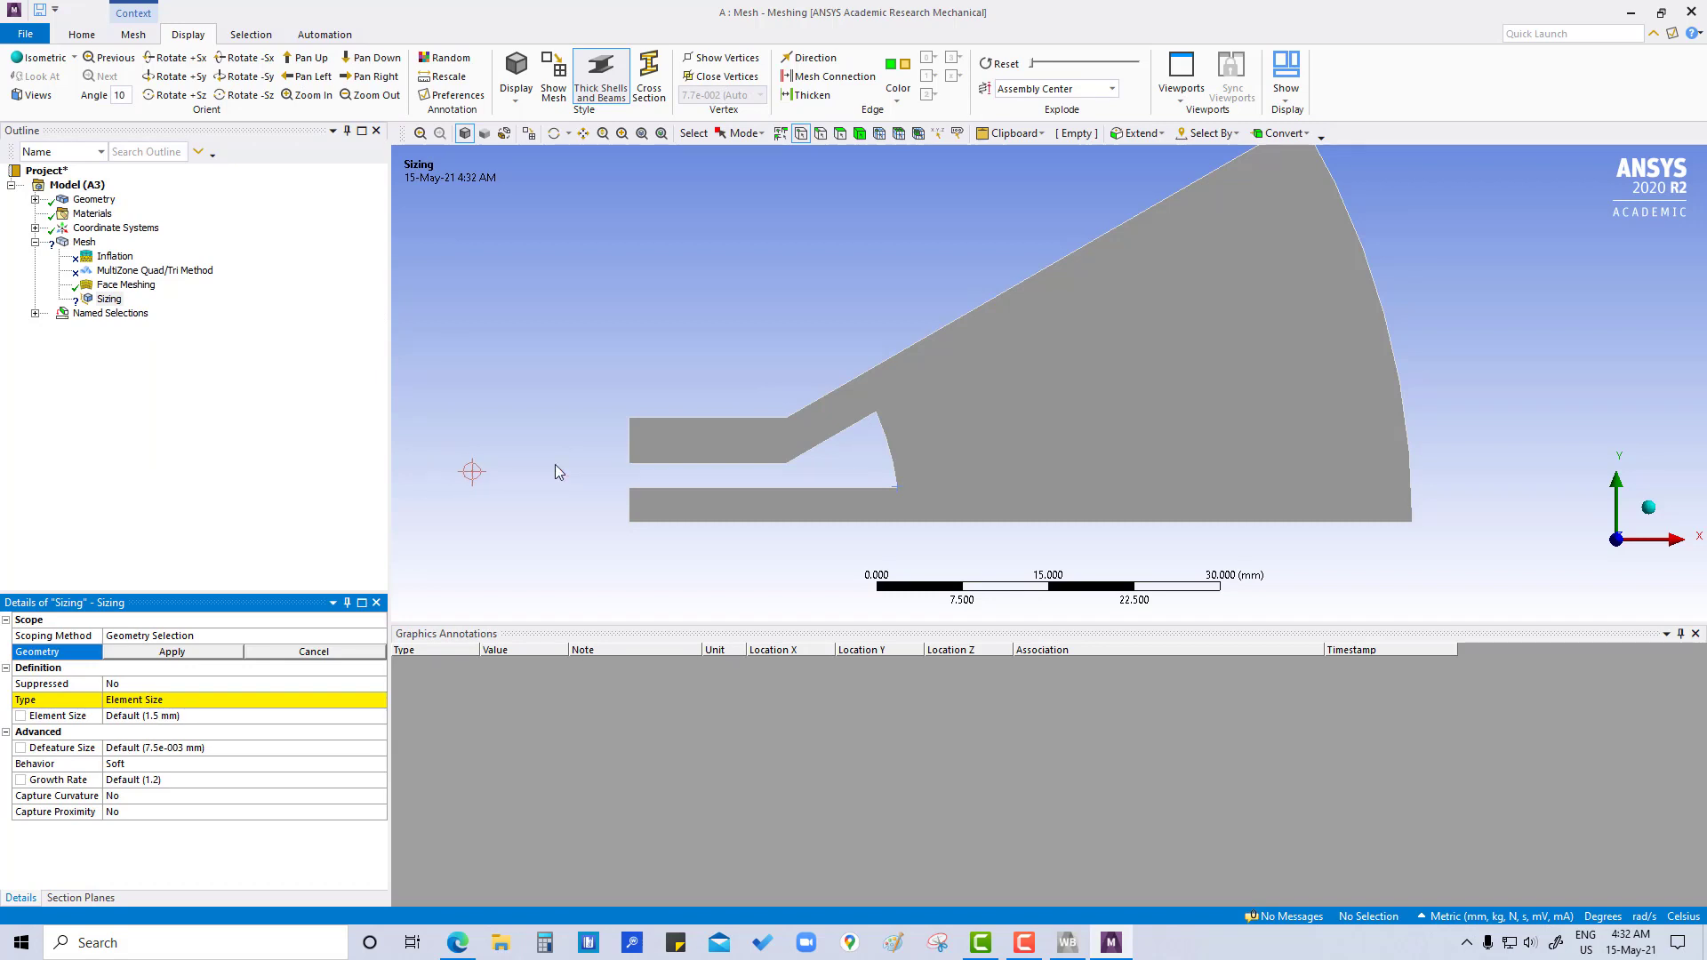
left_click(820, 134)
left_click(629, 439)
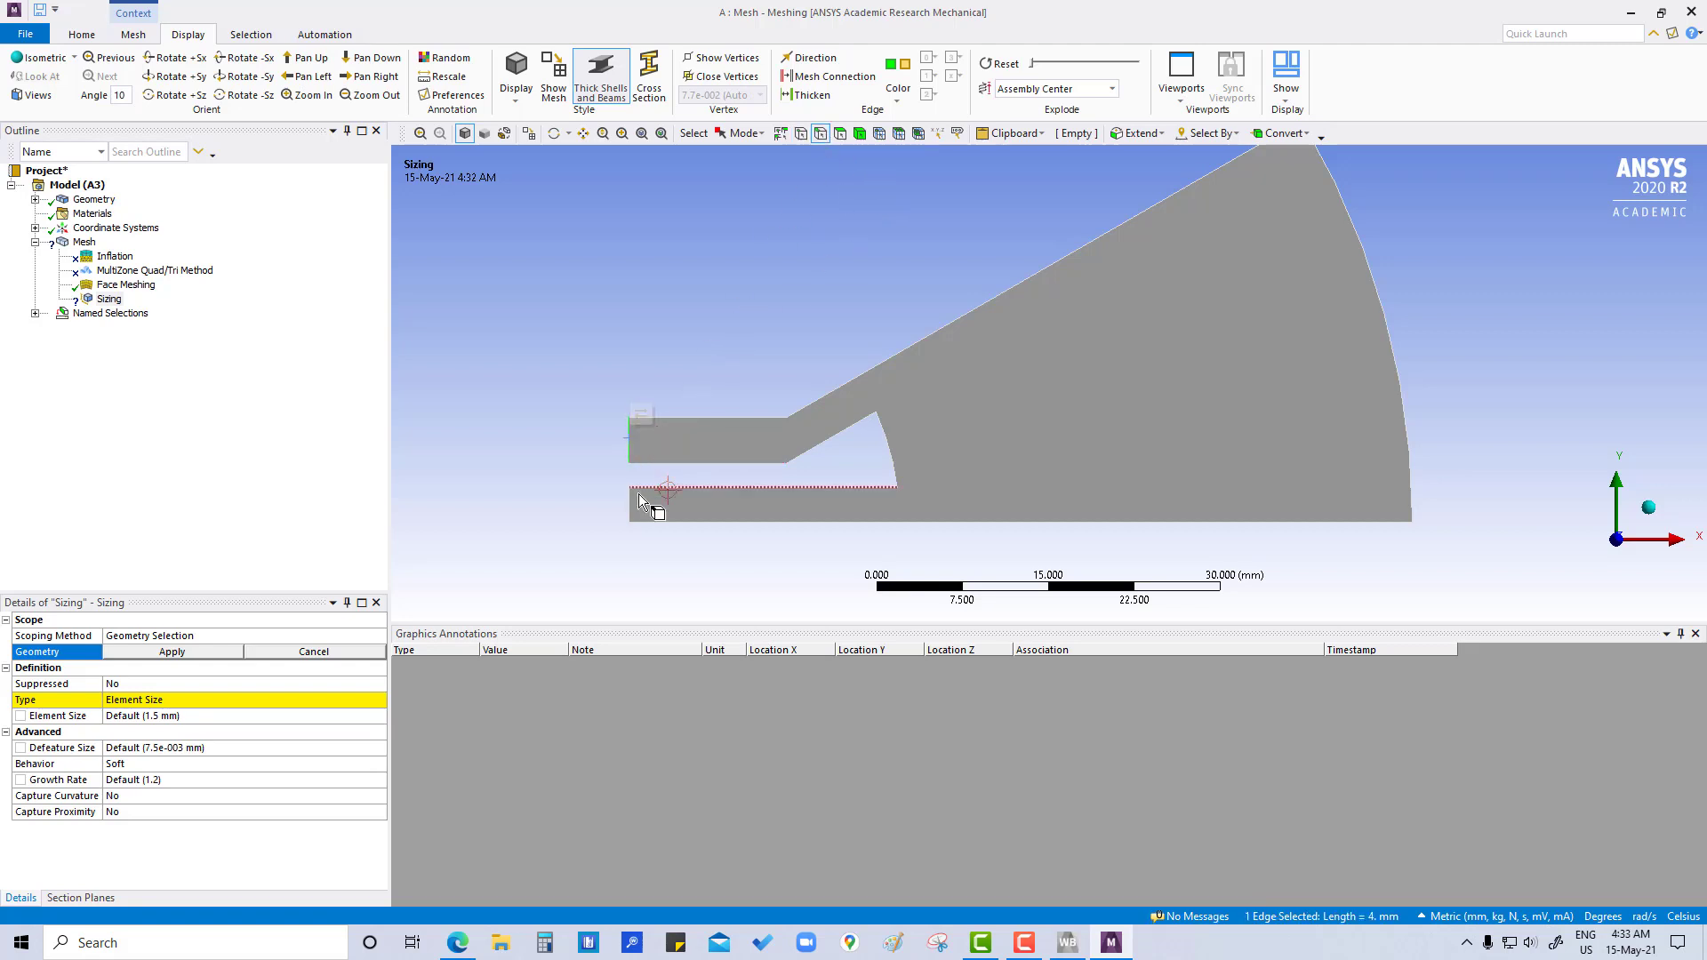
left_click(628, 503, "ctrl")
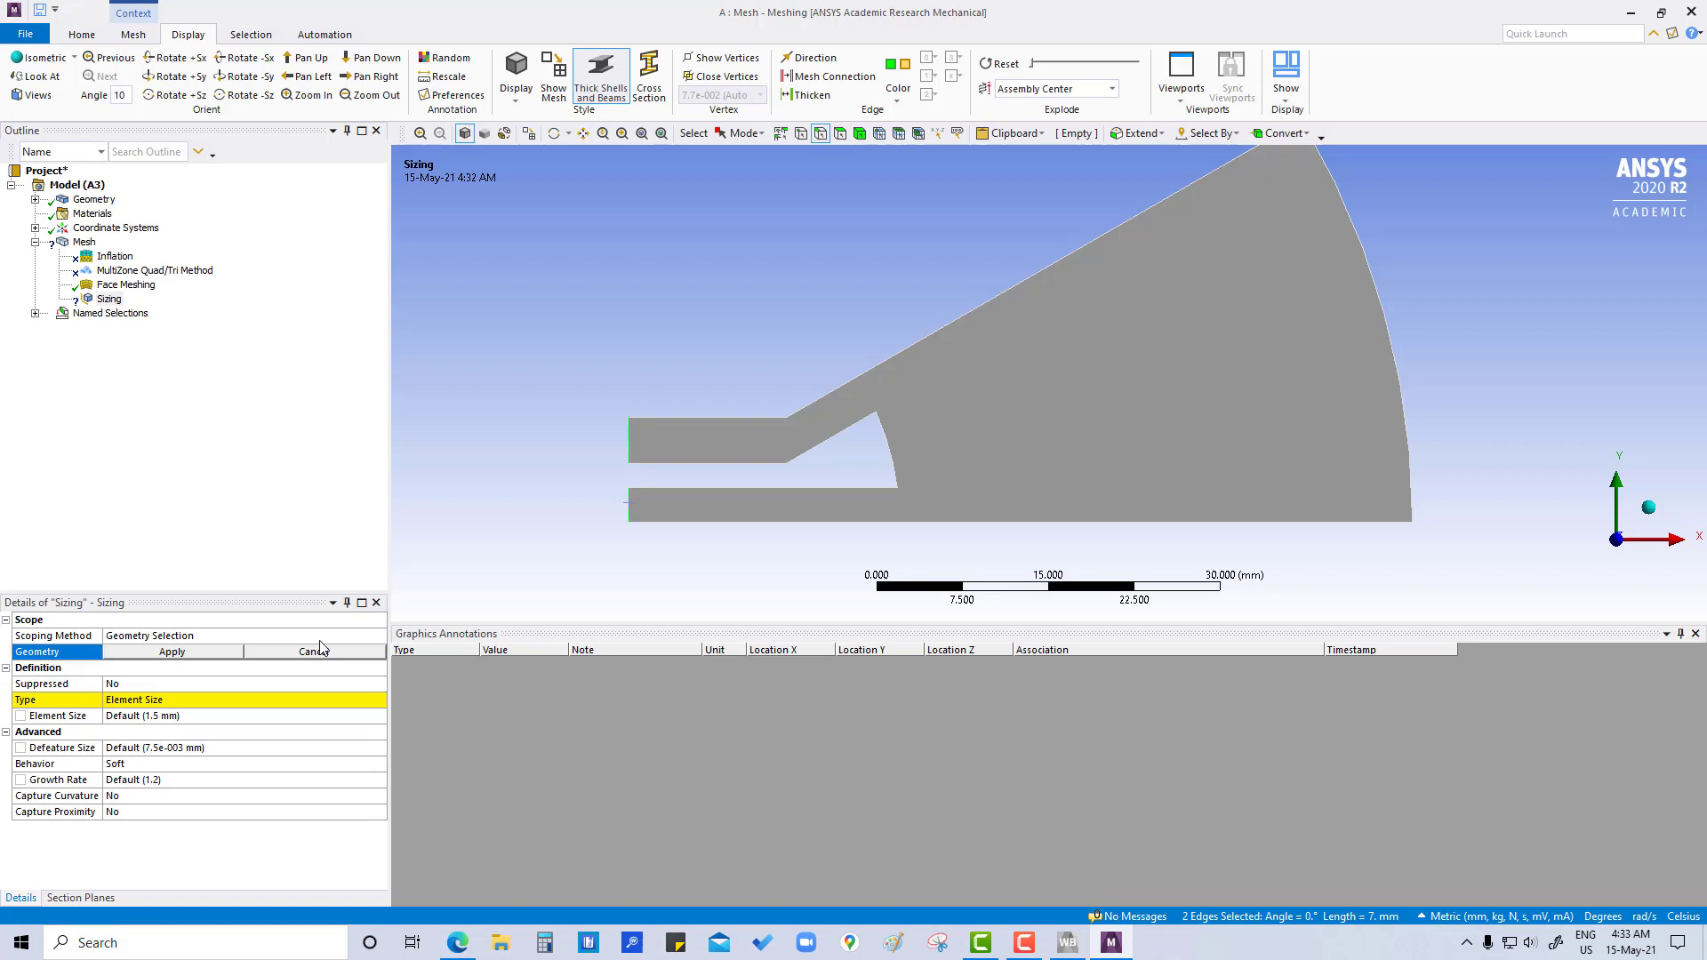
left_click(165, 653)
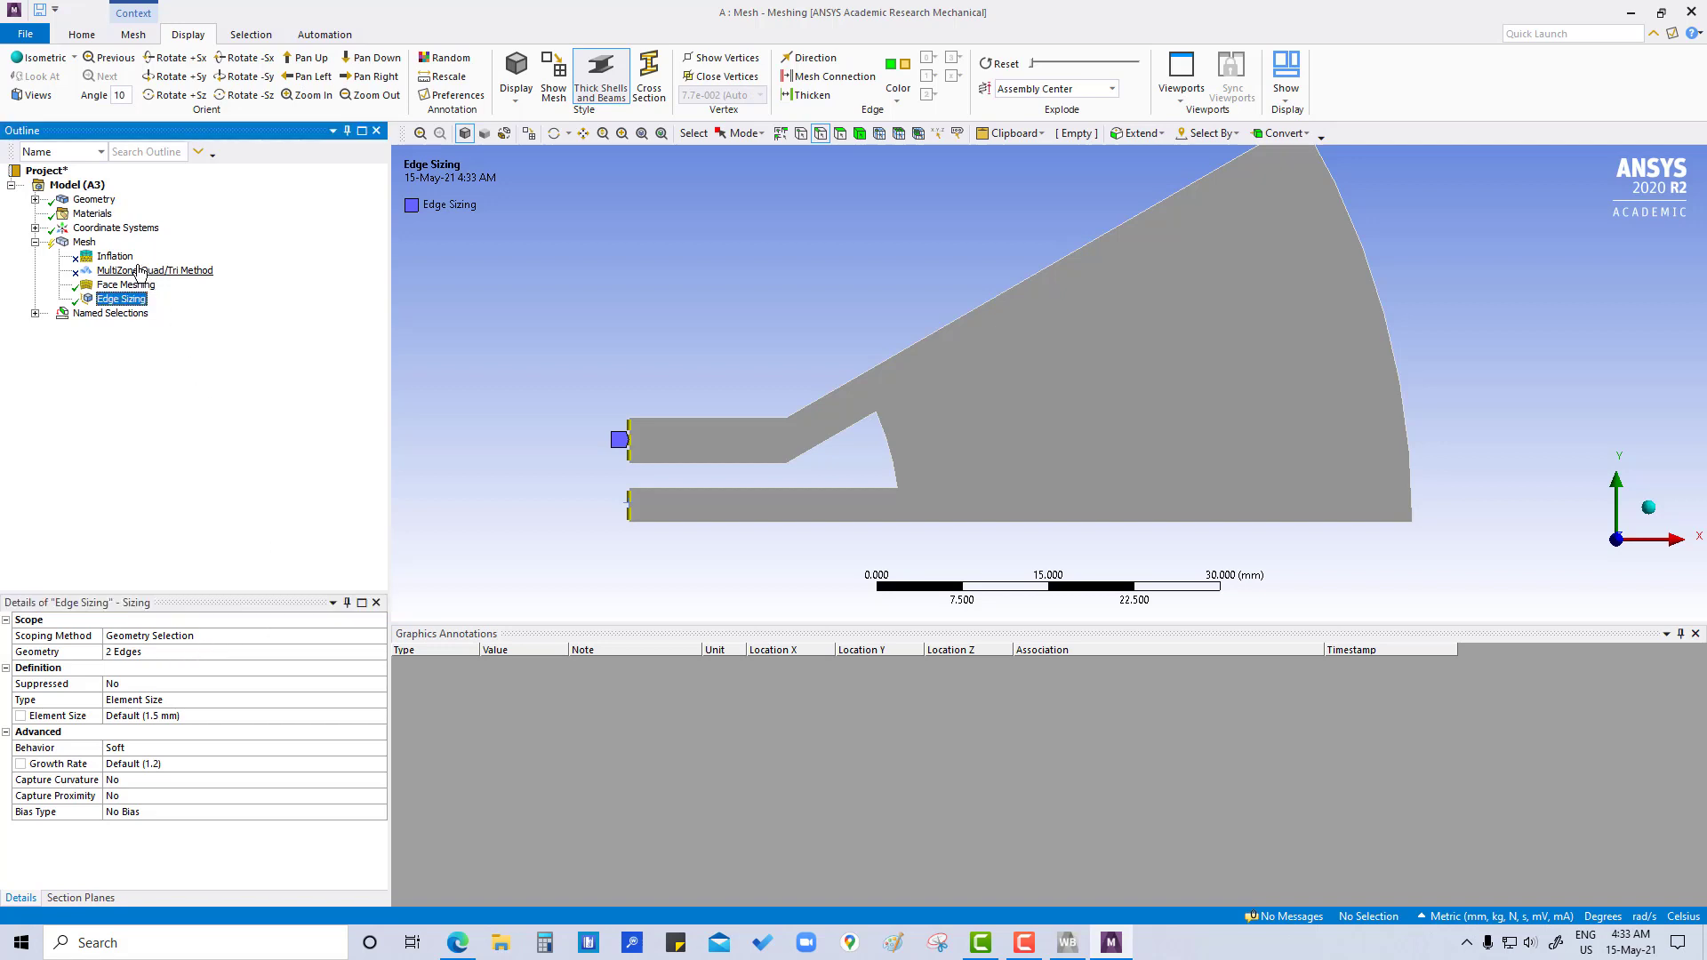
- Clear all generated mesh data from the model
right_click(85, 242)
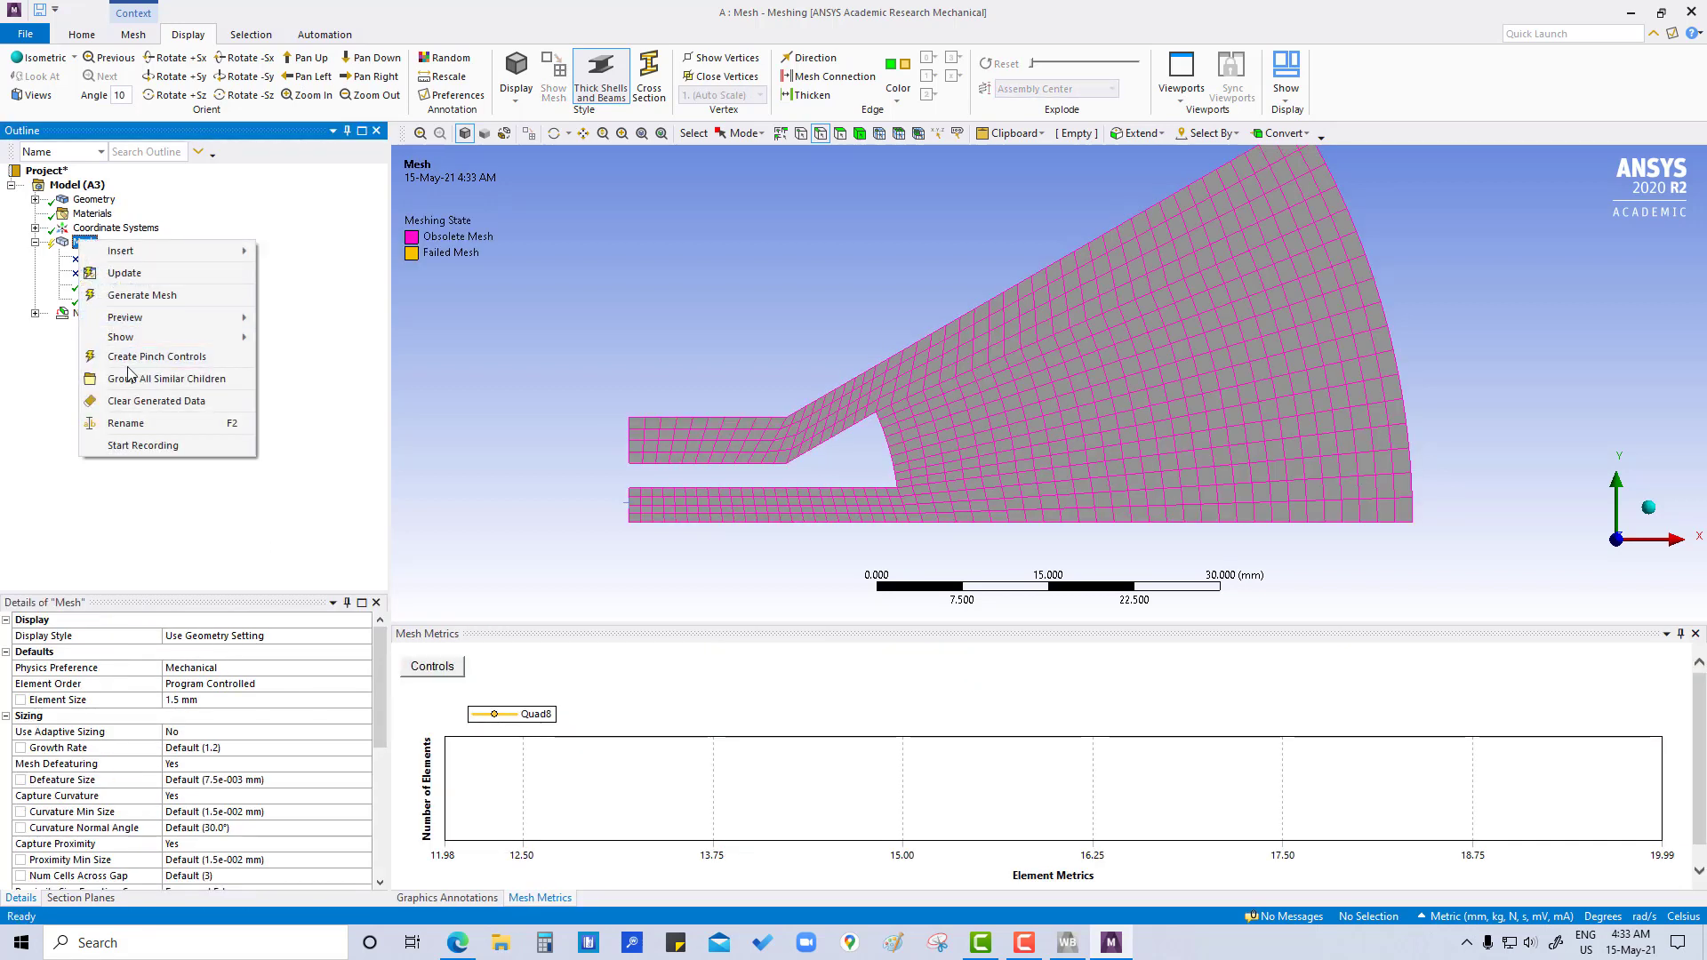
left_click(142, 401)
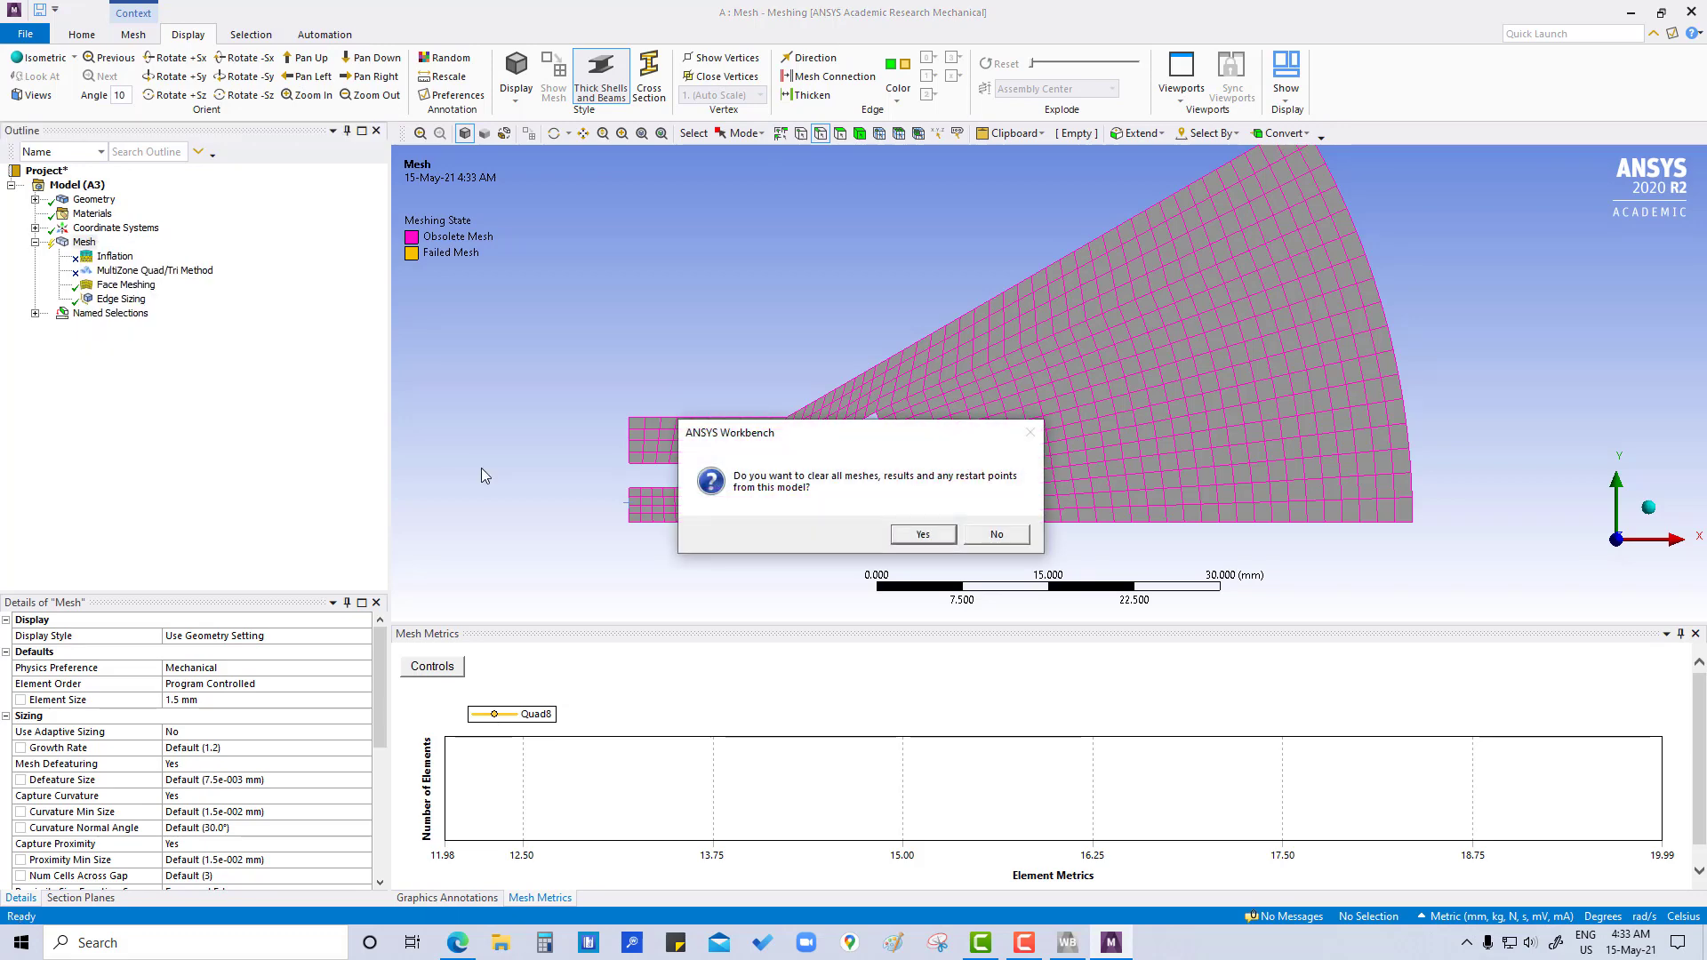
left_click(922, 535)
- Define the vertical end edges' sizing by Number of Divisions, set it to 10 and mark that value as a parameter
left_click(124, 300)
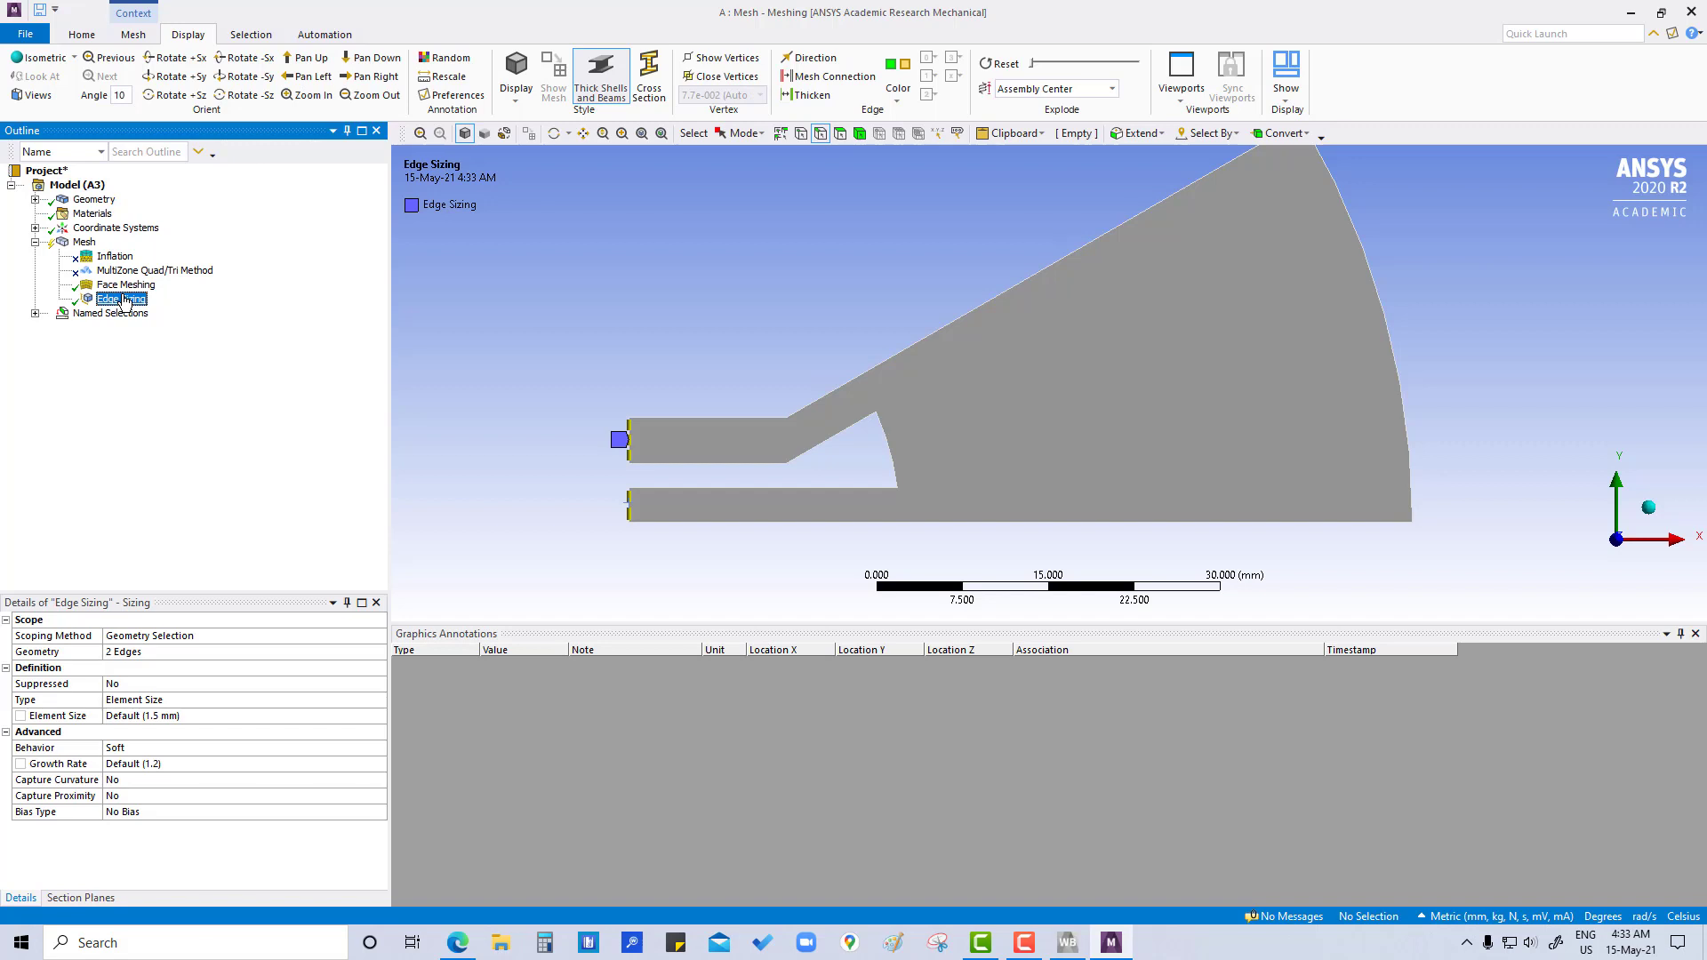
left_click(134, 700)
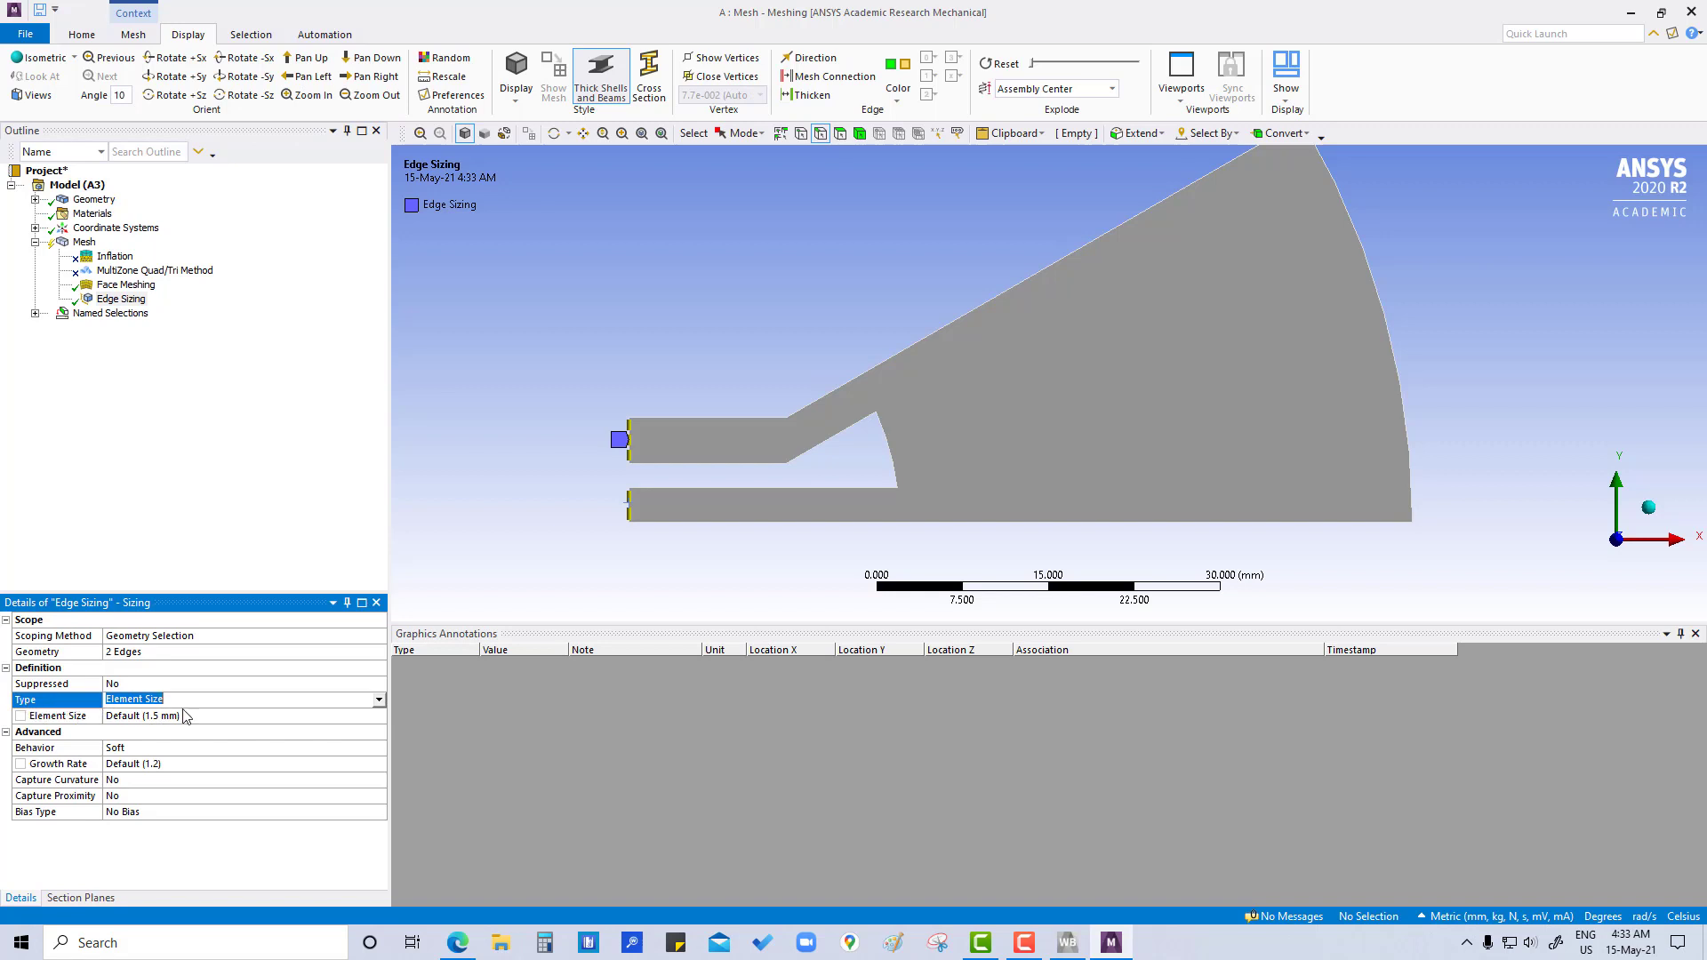
left_click(379, 699)
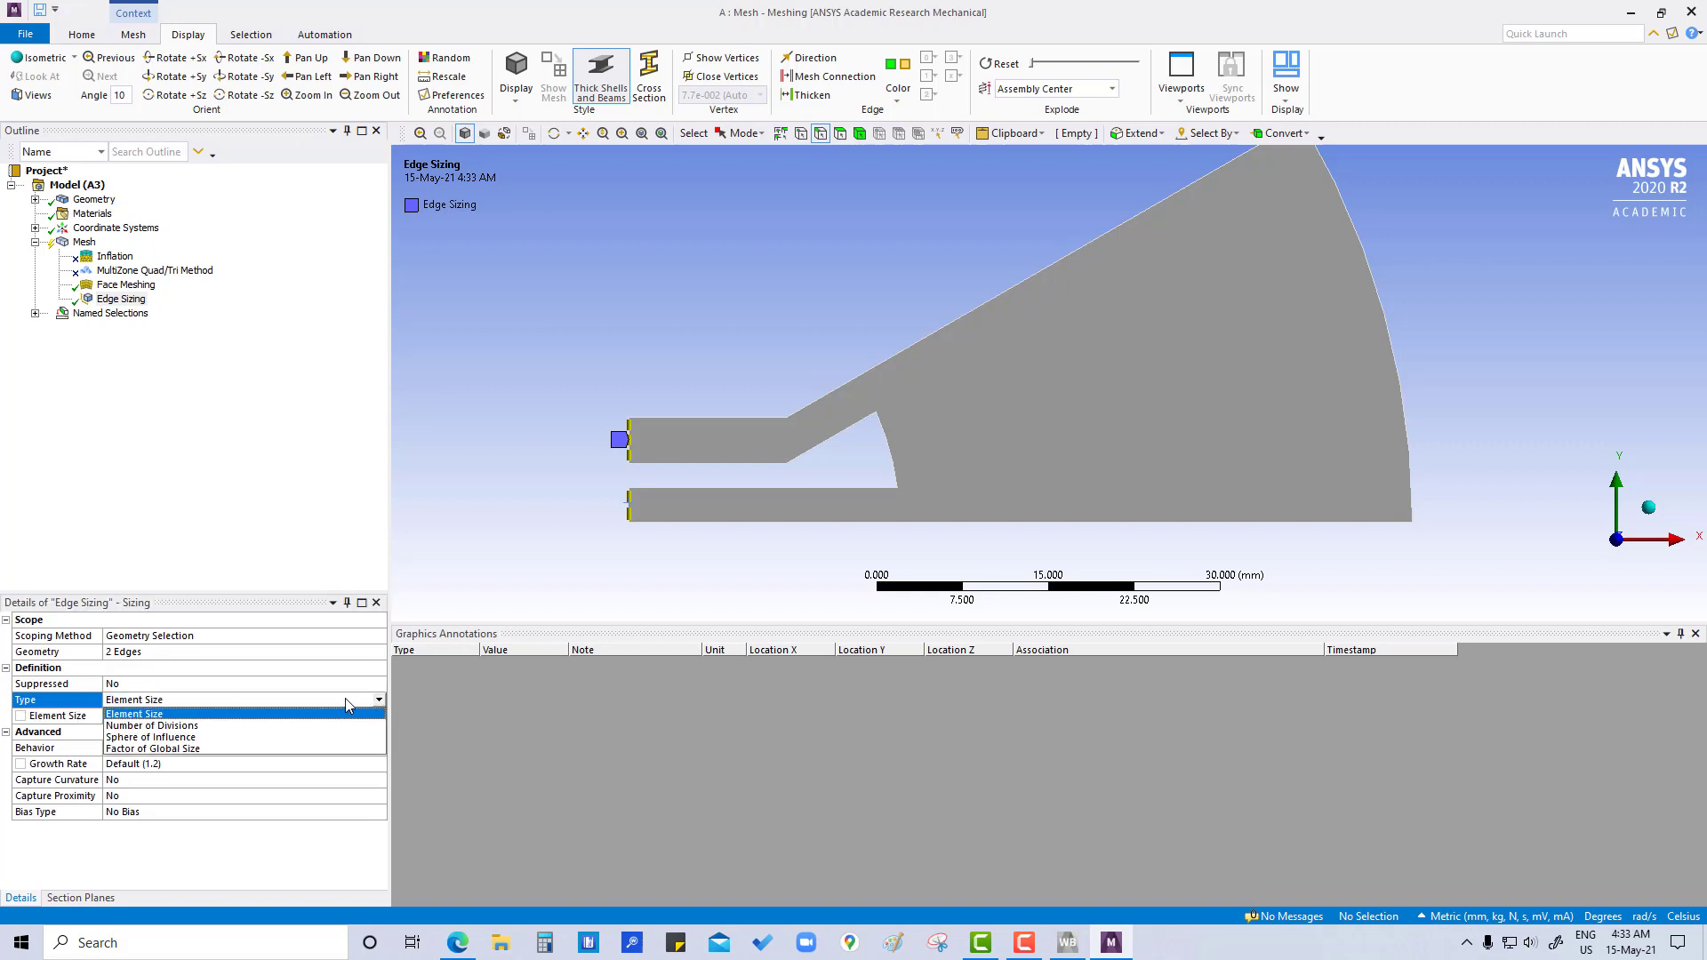
left_click(172, 725)
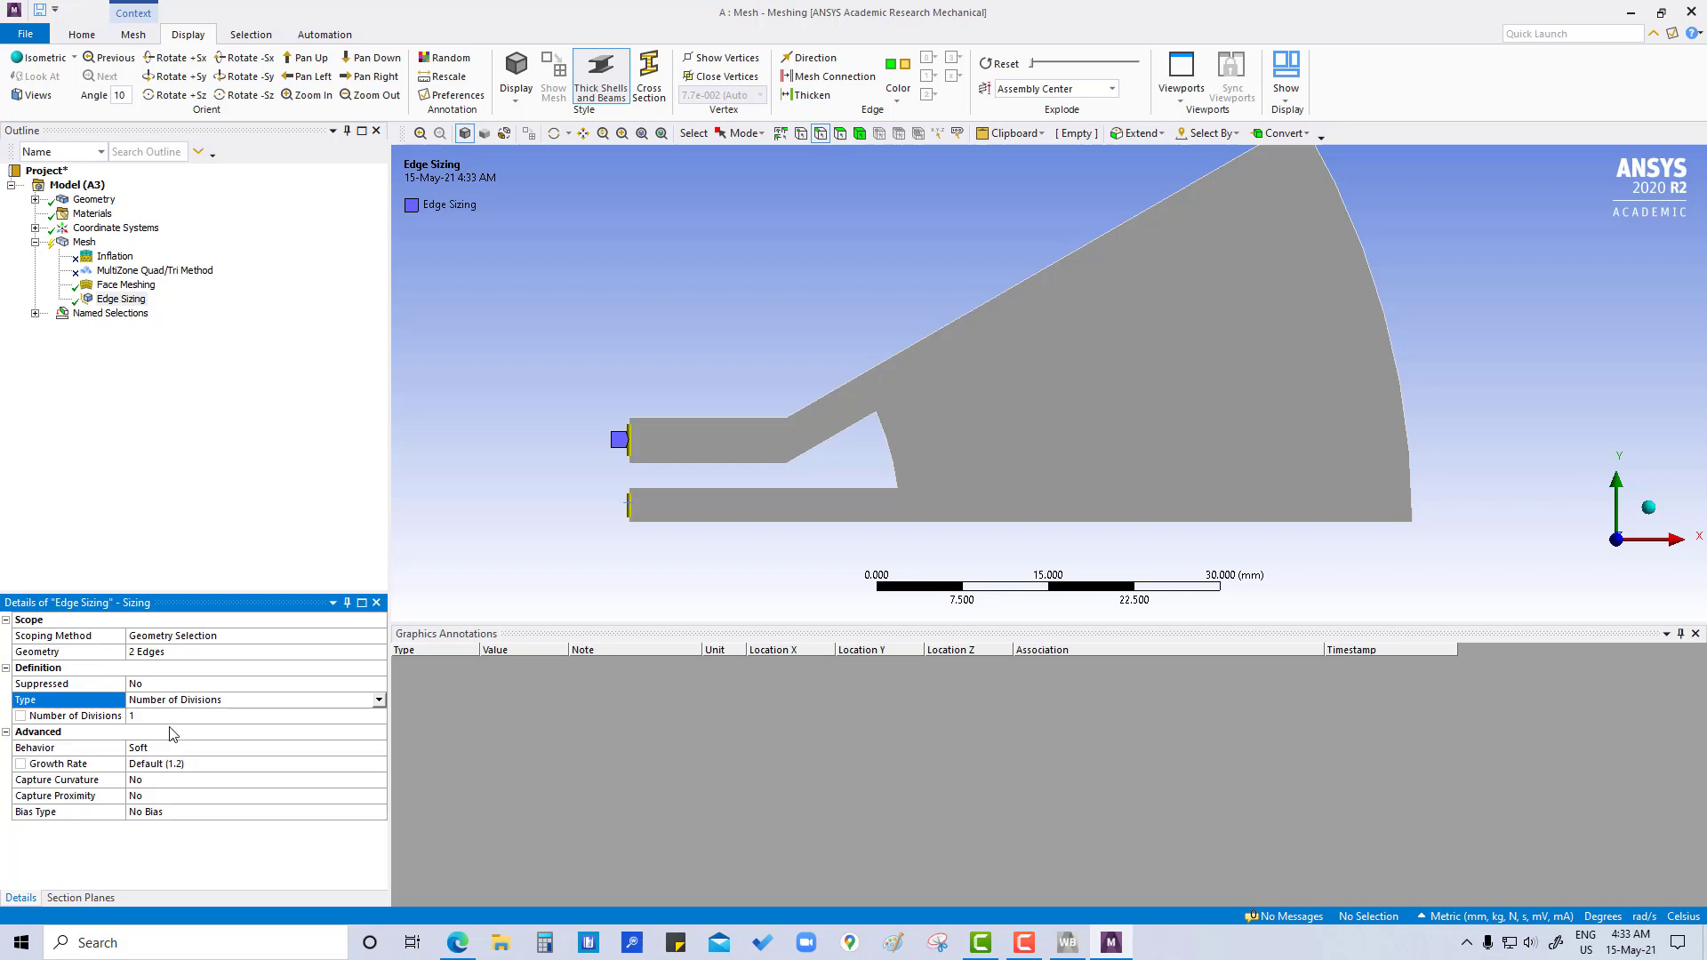
left_click(146, 716)
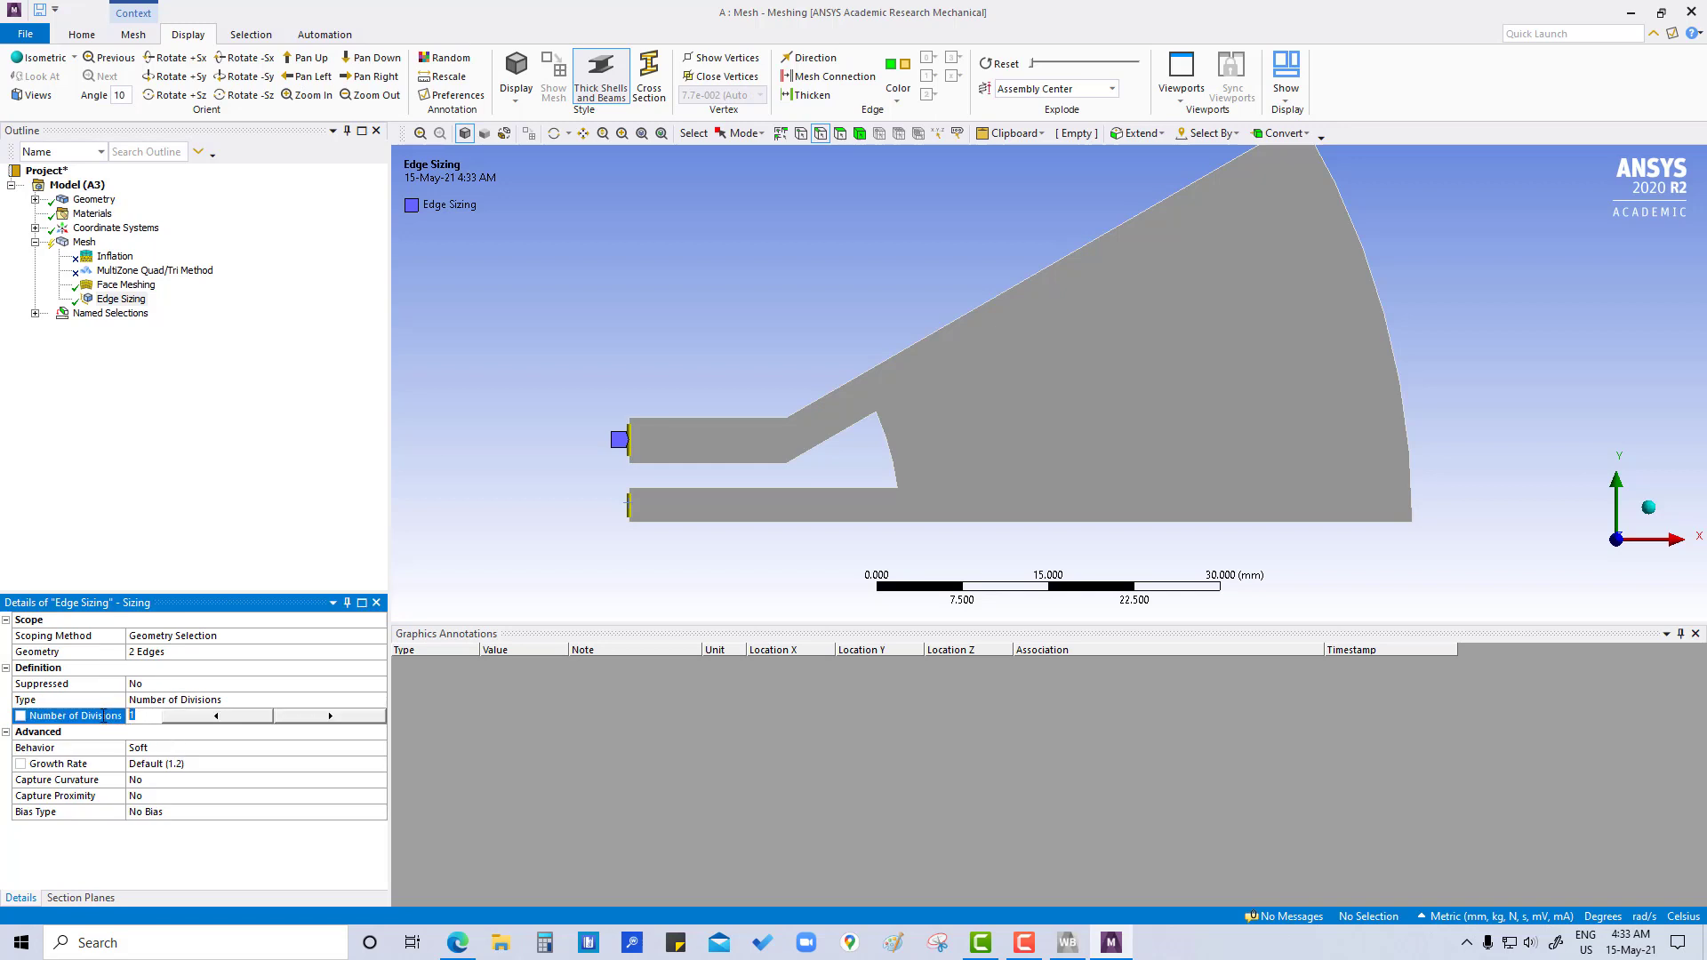
left_click(330, 717)
left_click(329, 718)
left_click(330, 717)
left_click(330, 717)
left_click(329, 717)
left_click(329, 717)
left_click(330, 718)
left_click(330, 718)
left_click(19, 717)
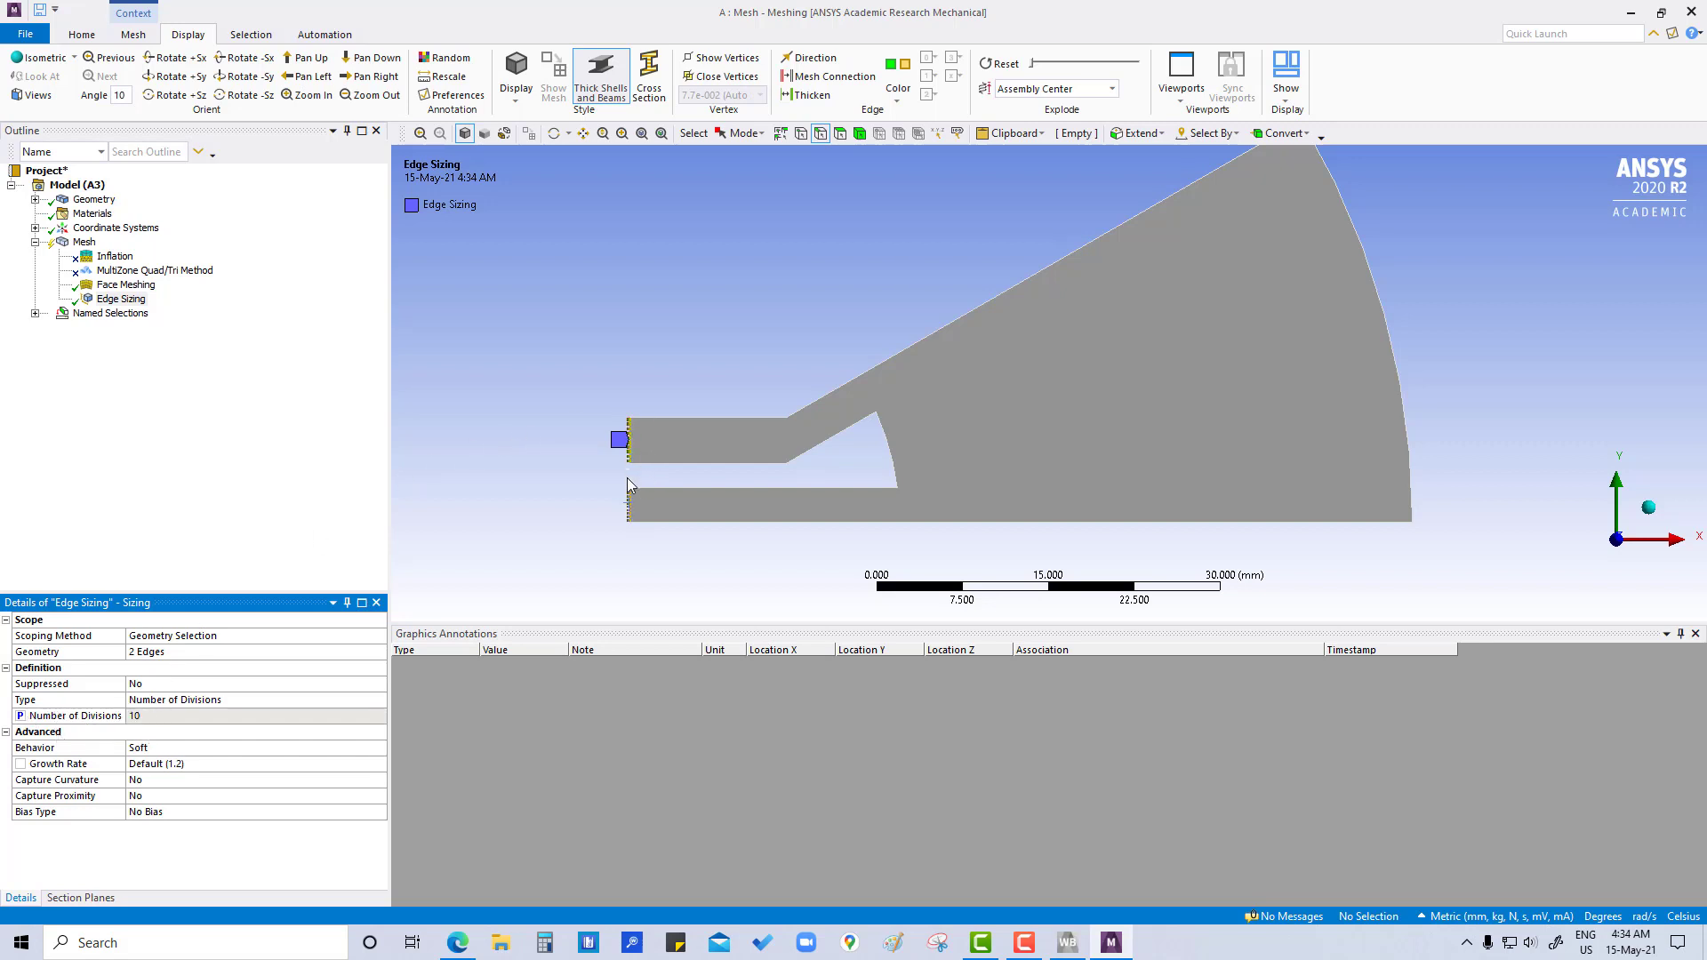
- Examine the division marks on the vertical end edges of both channels up close
scroll(702, 471, "up", 4)
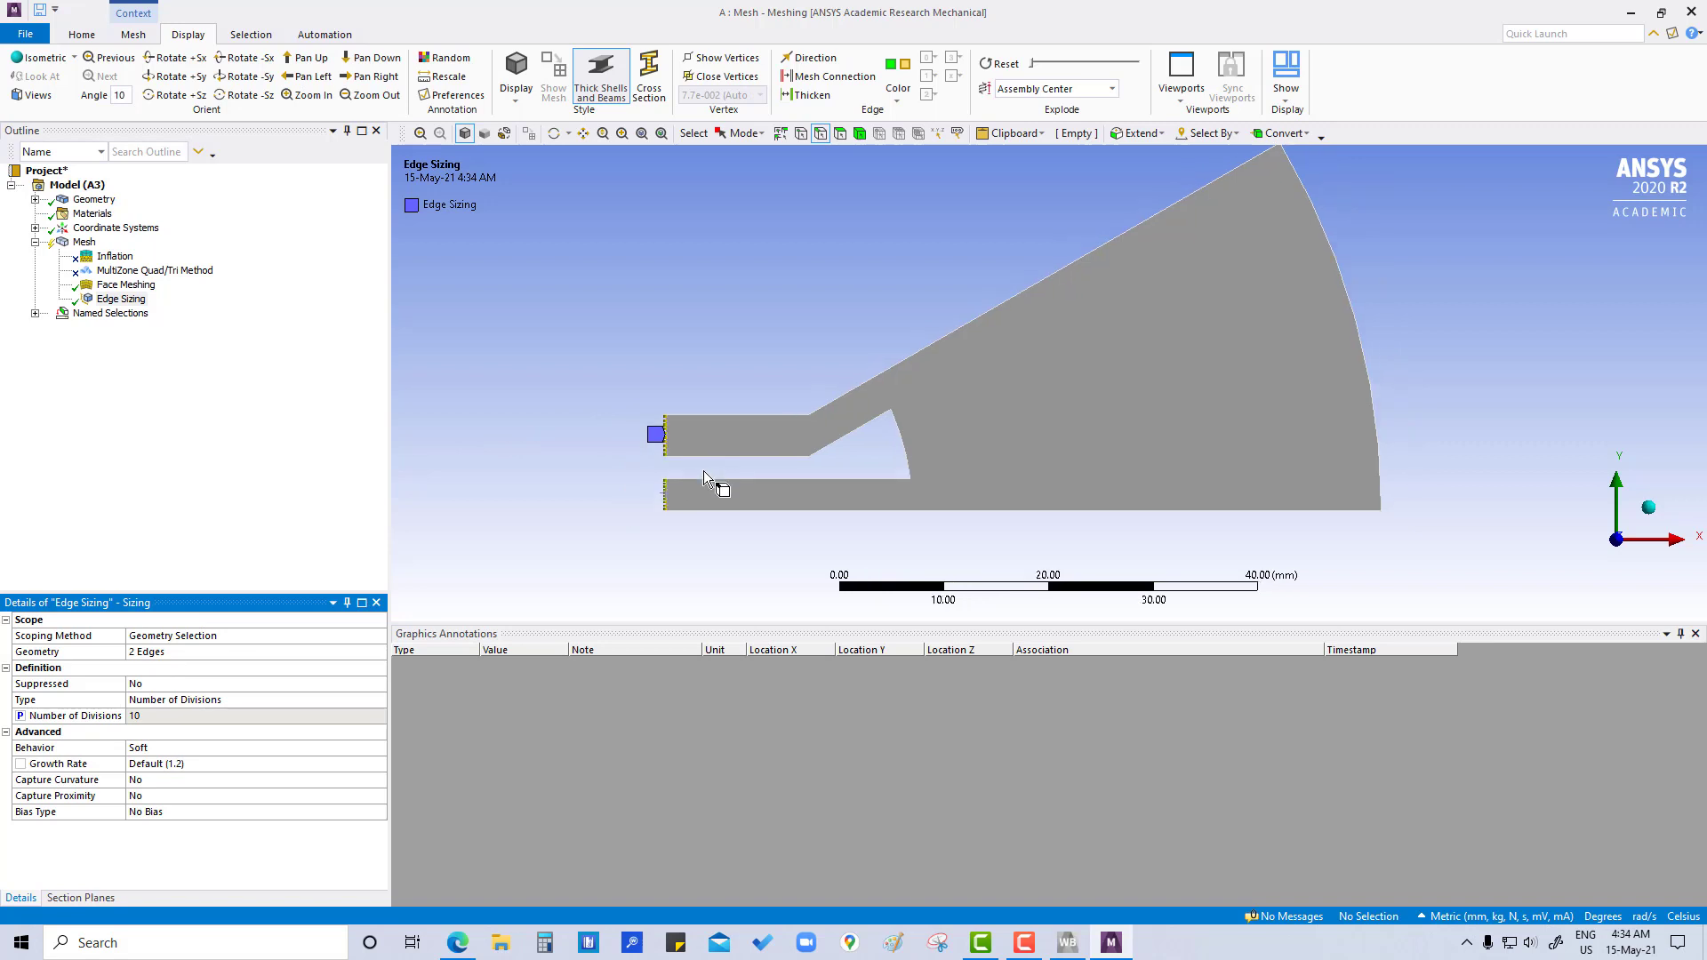
middle_click_drag(657, 485, 1090, 499, "ctrl")
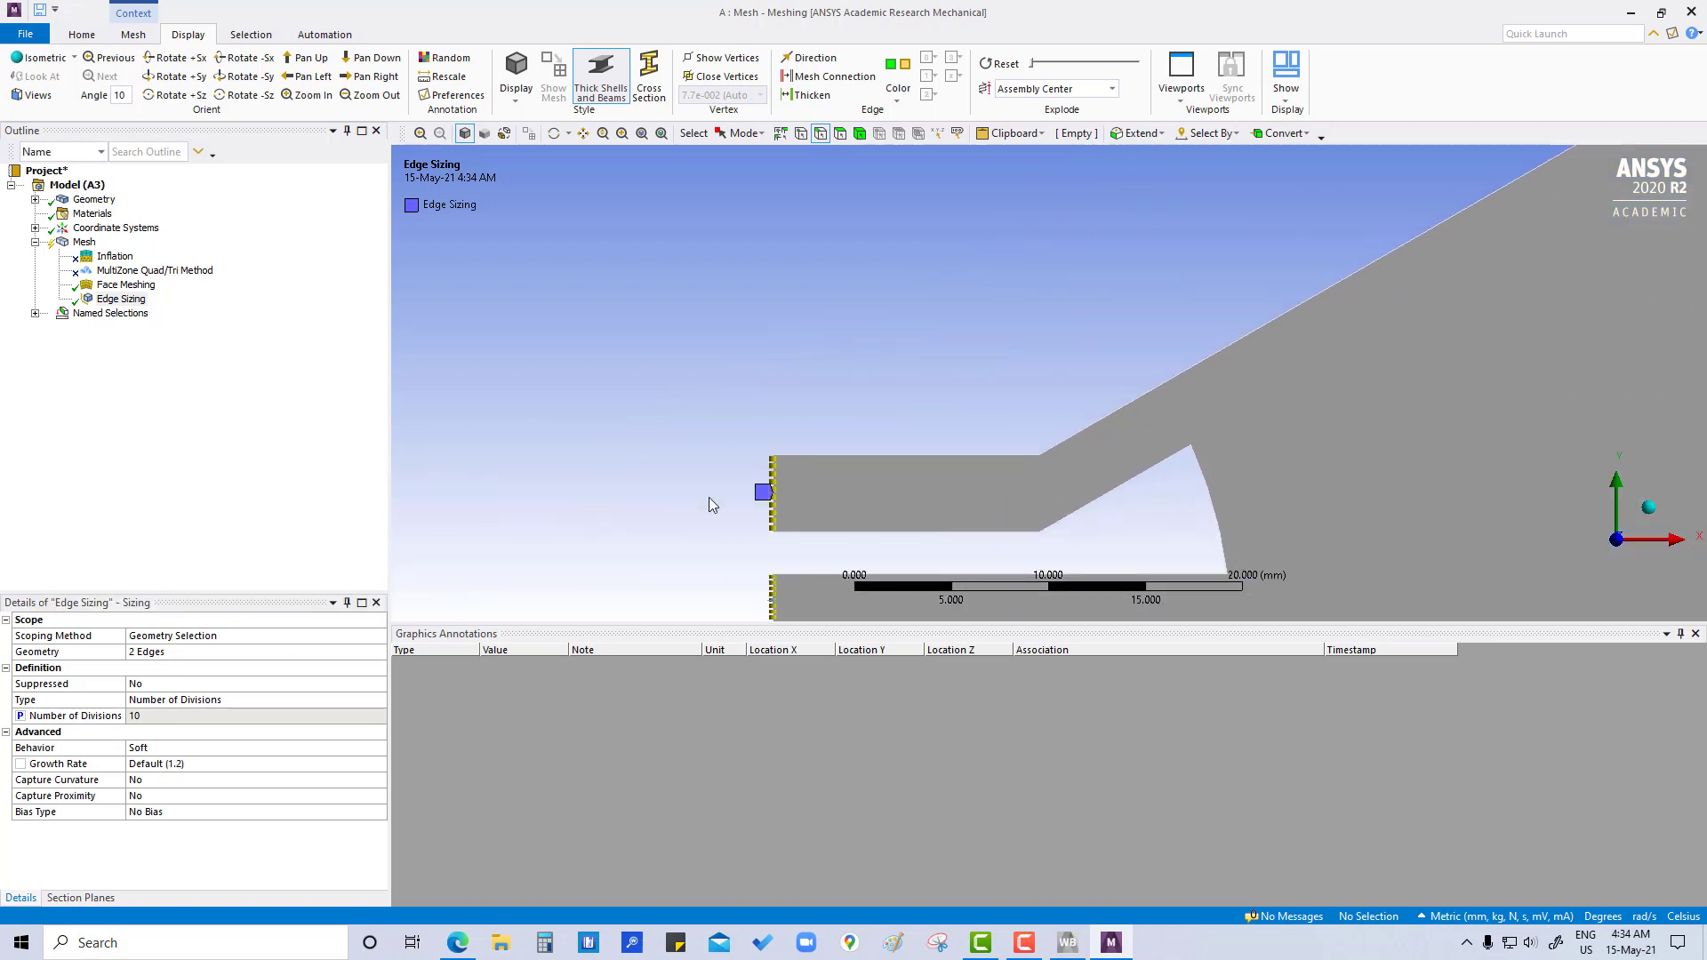
scroll(710, 499, "up", 8)
middle_click_drag(757, 429, 955, 260, "ctrl")
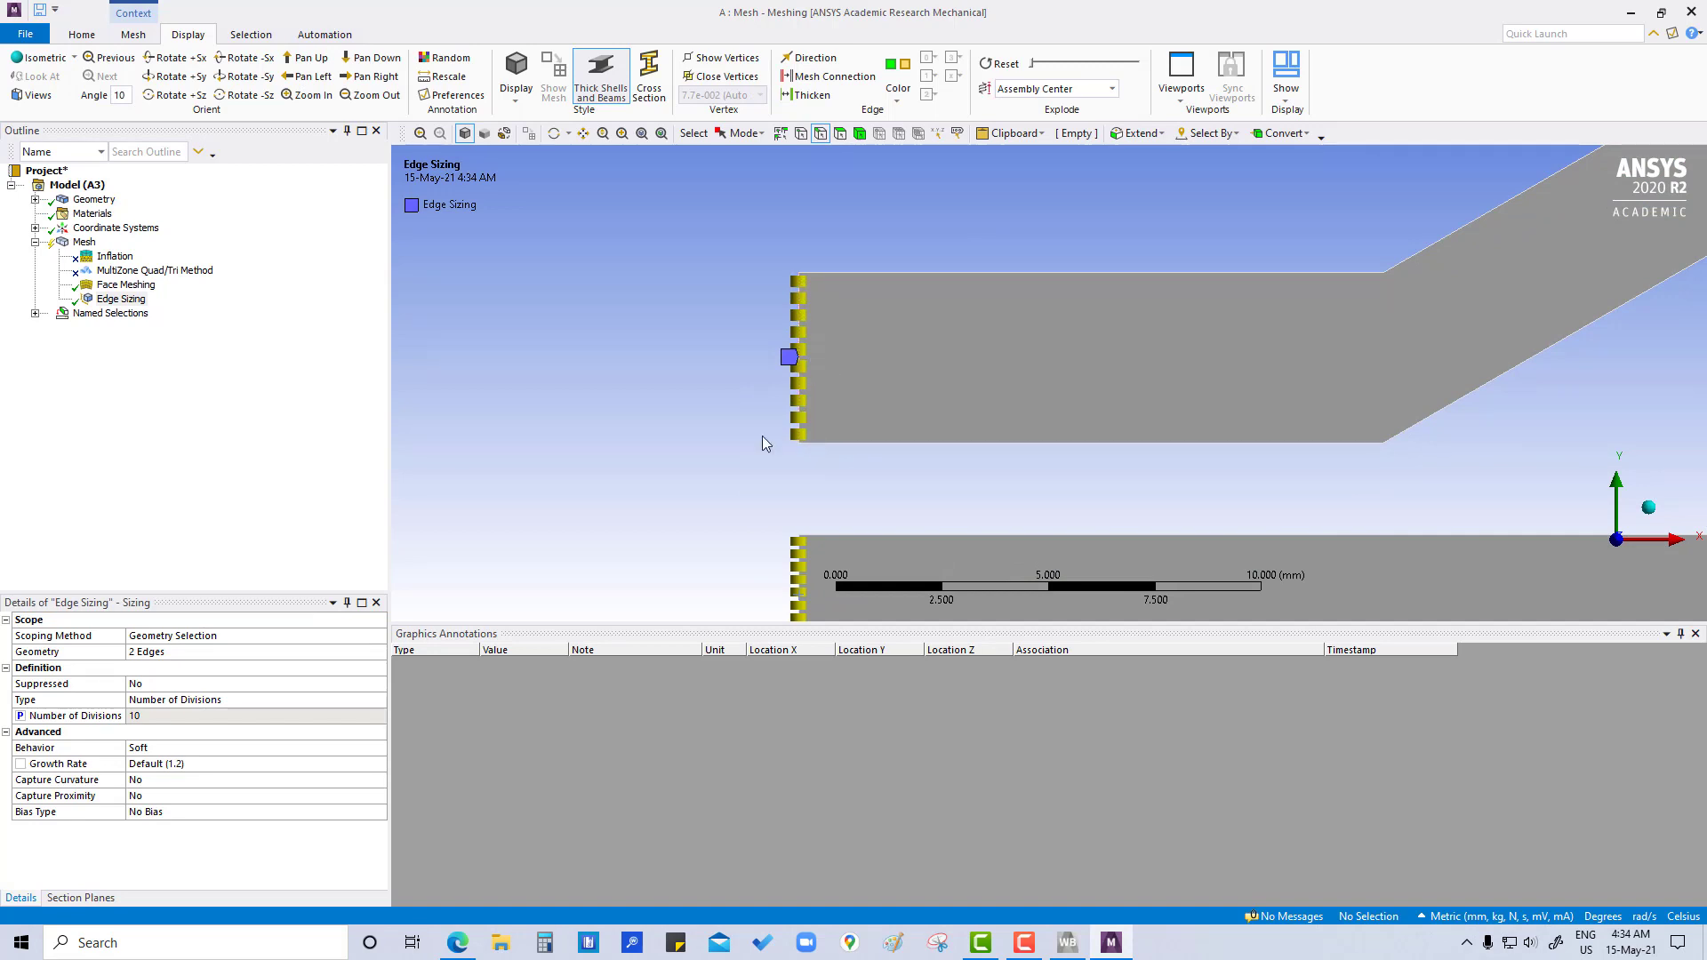
scroll(776, 471, "down", 5)
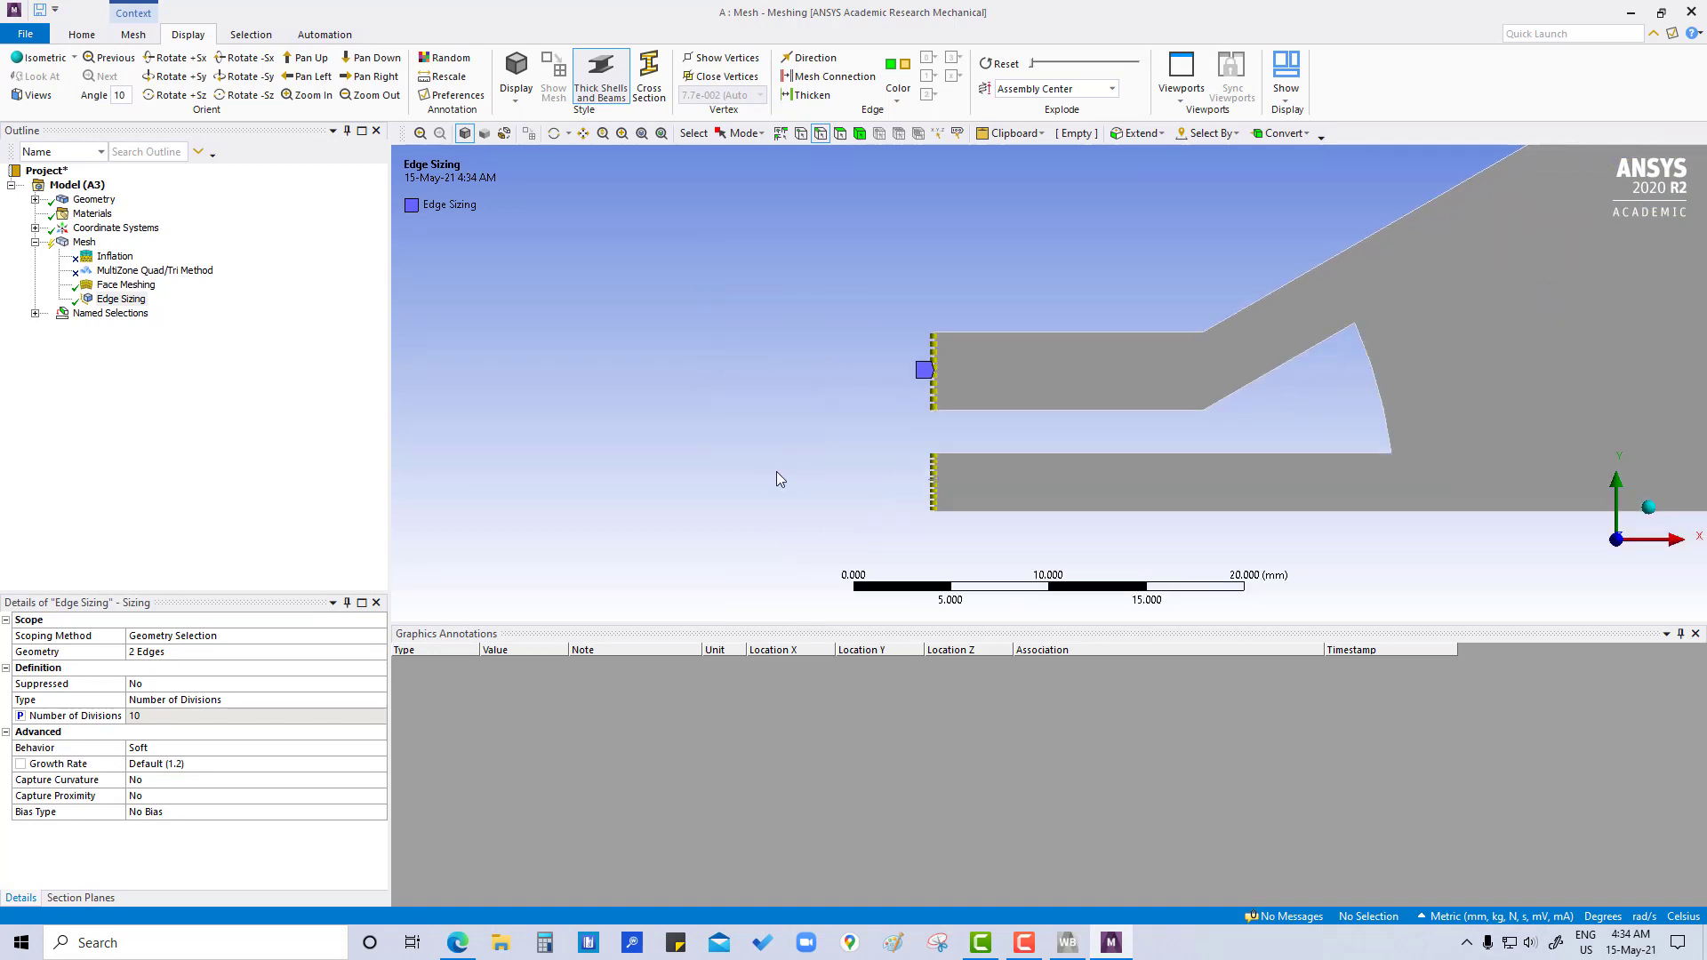
scroll(776, 471, "down", 3)
middle_click_drag(983, 442, 588, 520, "ctrl")
scroll(789, 494, "up", 1)
scroll(787, 494, "down", 2)
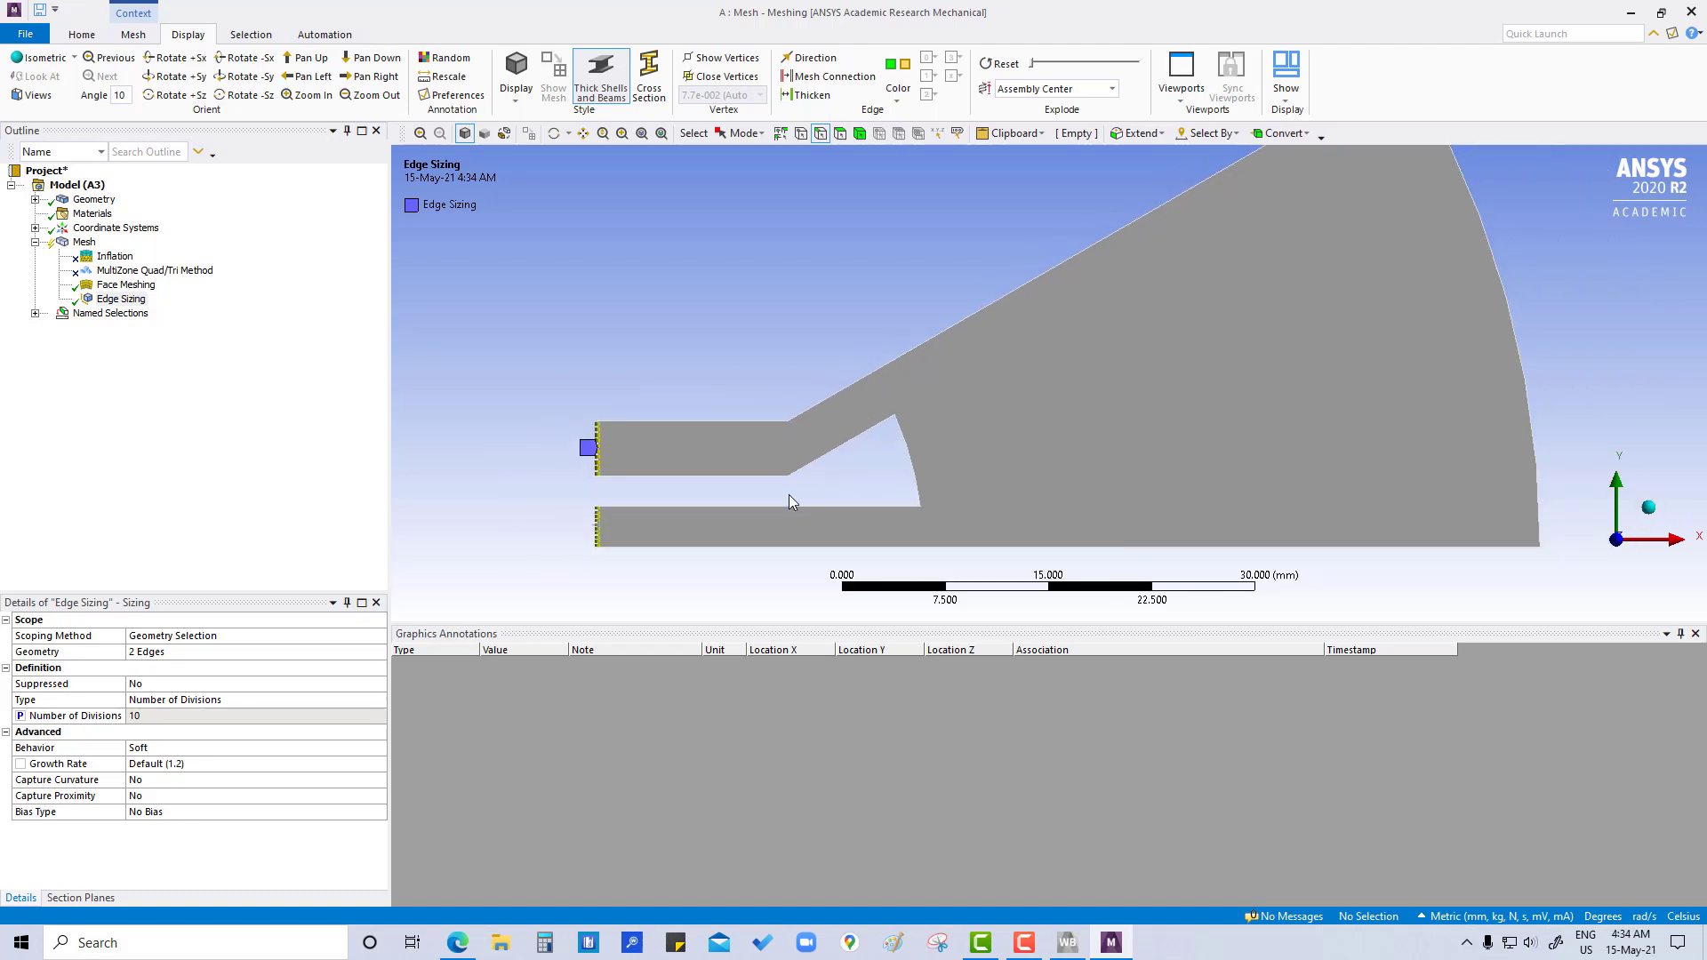
scroll(787, 494, "down", 2)
middle_click_drag(954, 438, 840, 462, "ctrl")
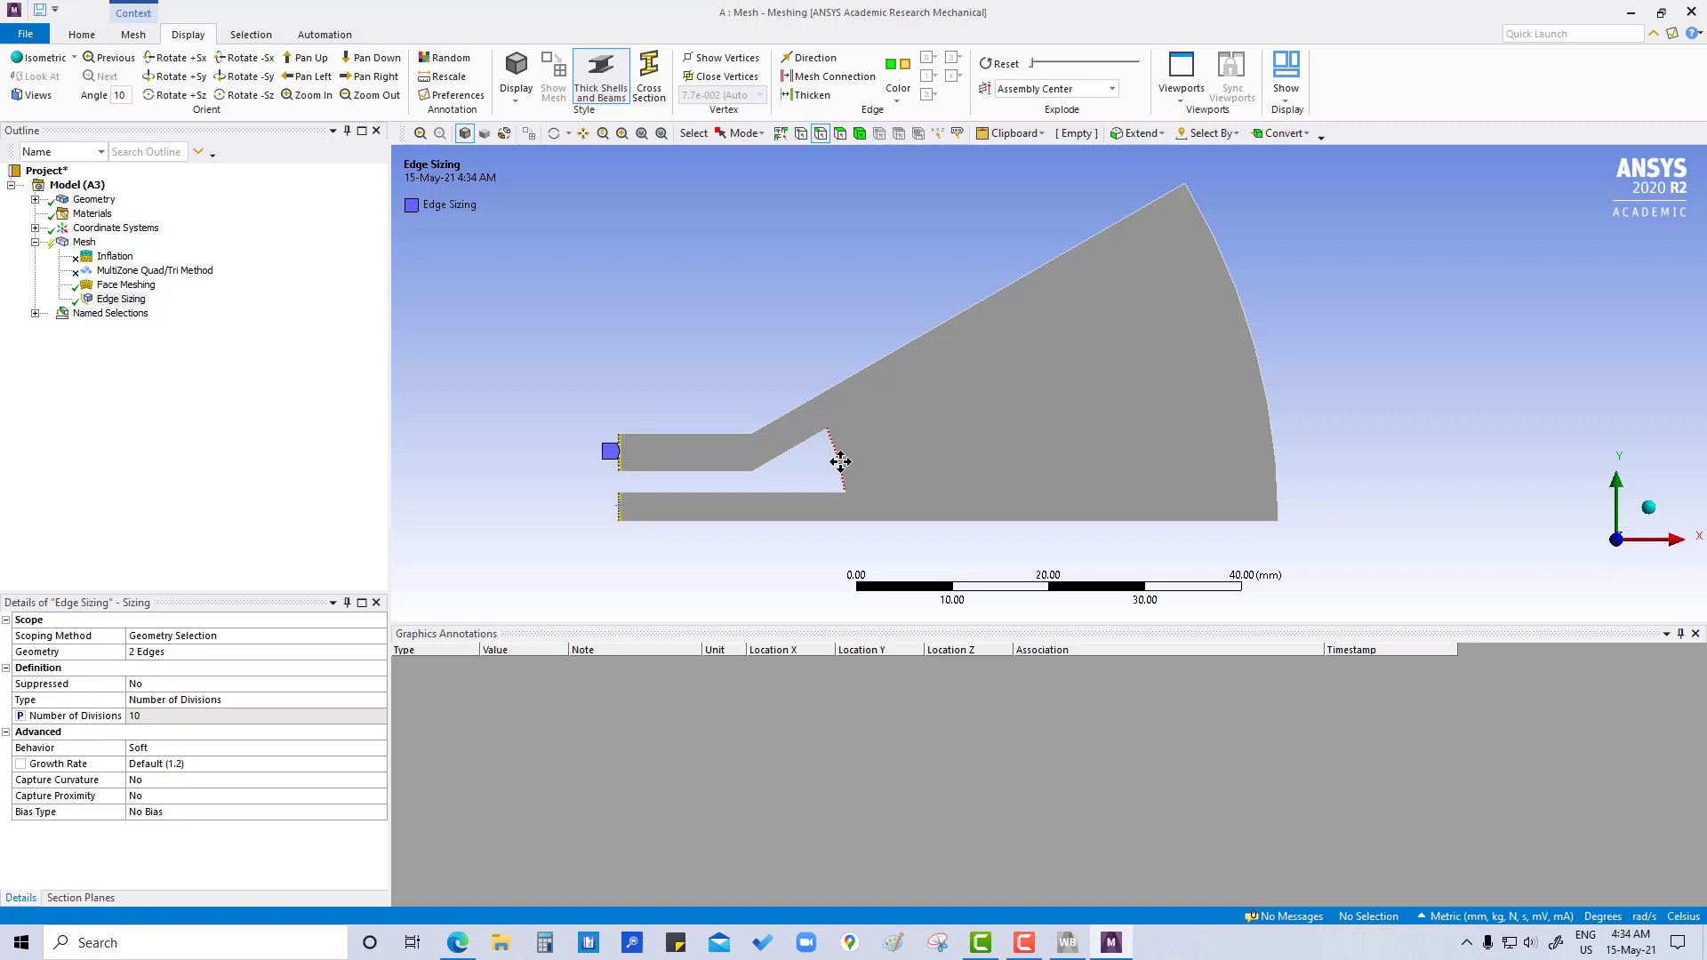
- Insert a sizing control on the two horizontal edges of the upper channel
left_click(692, 434)
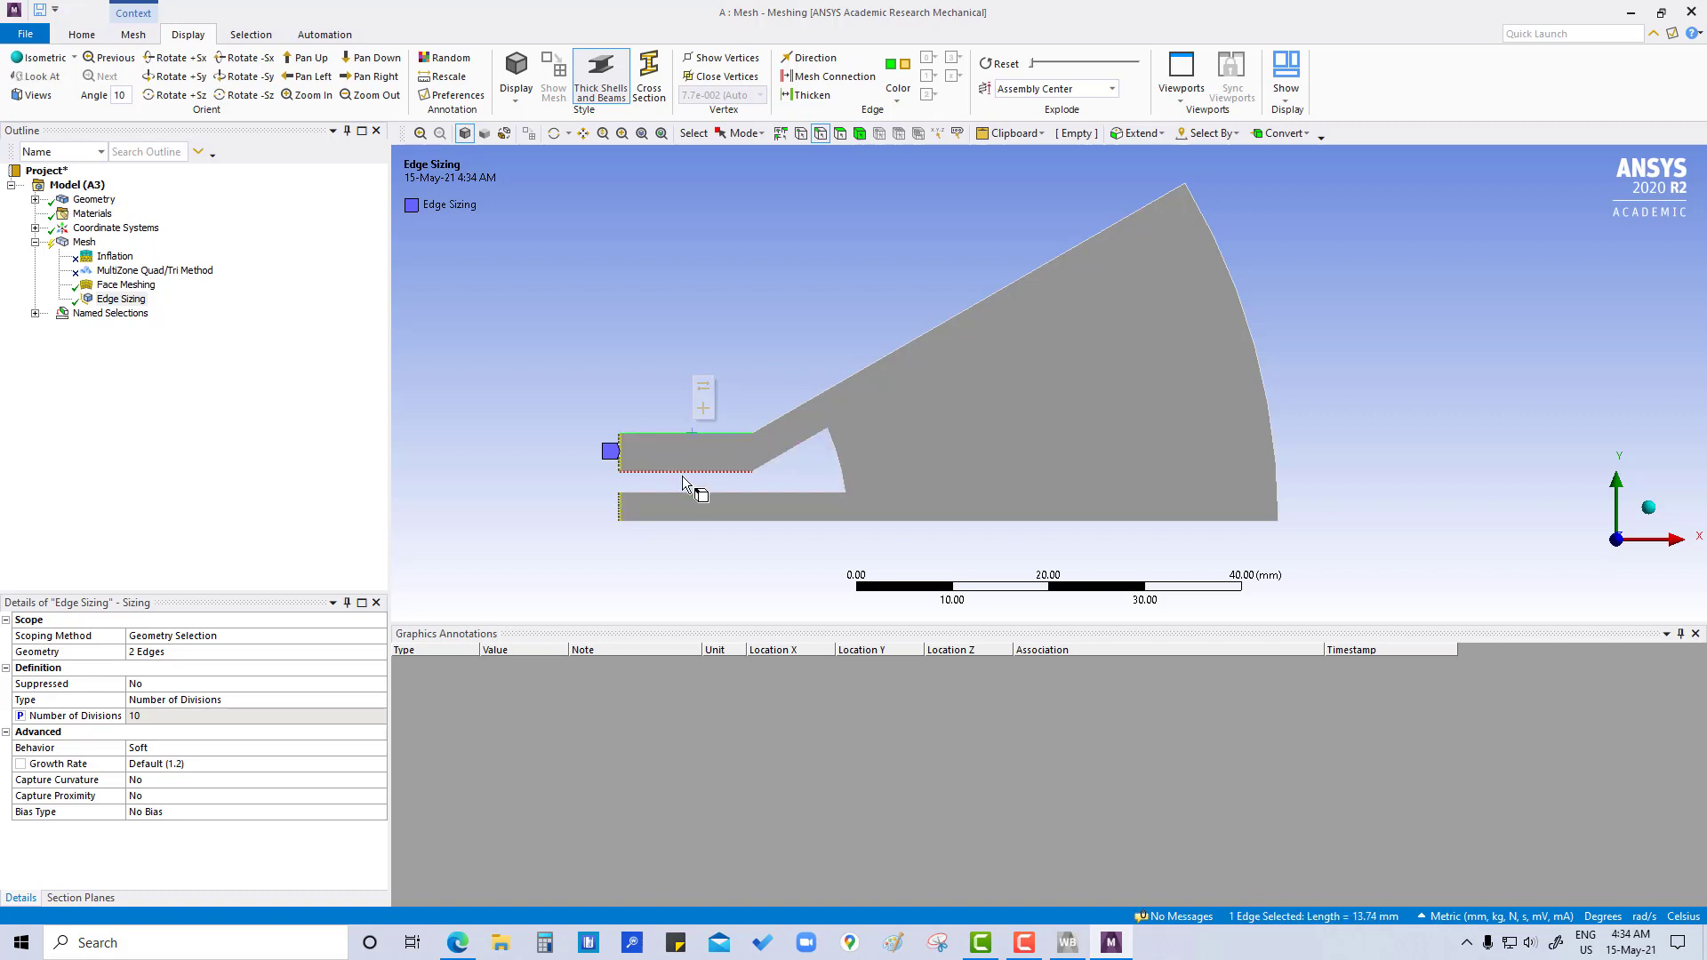
left_click(685, 471, "ctrl")
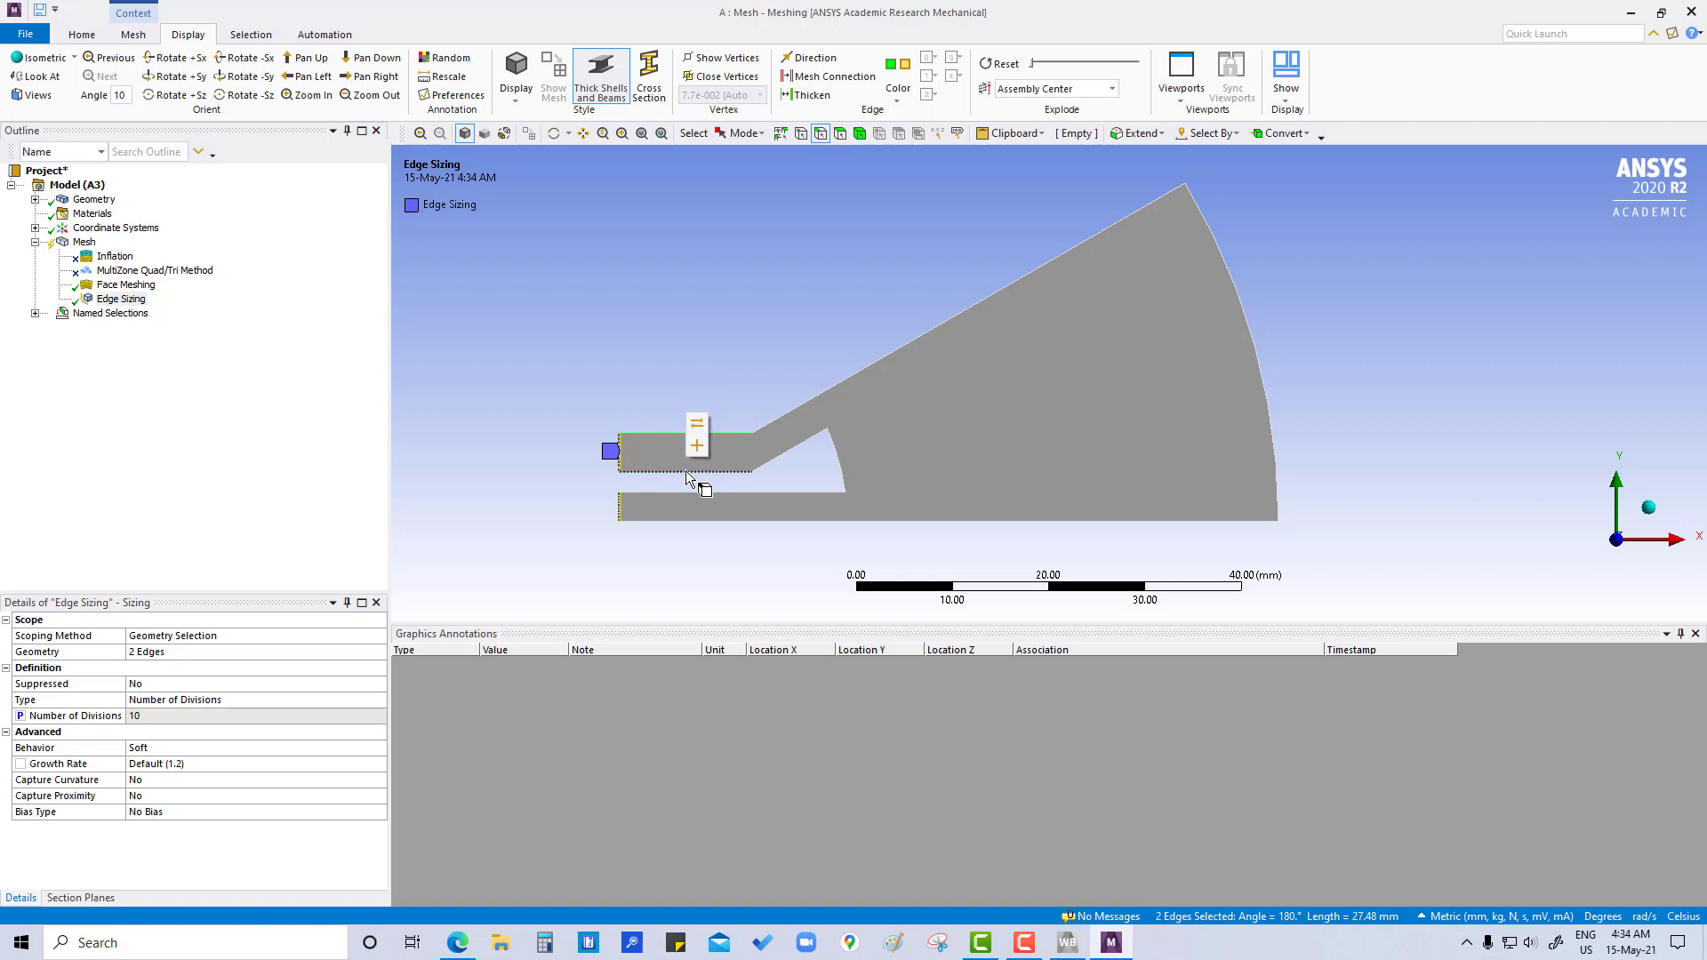
right_click(686, 473)
mouse_move(734, 482)
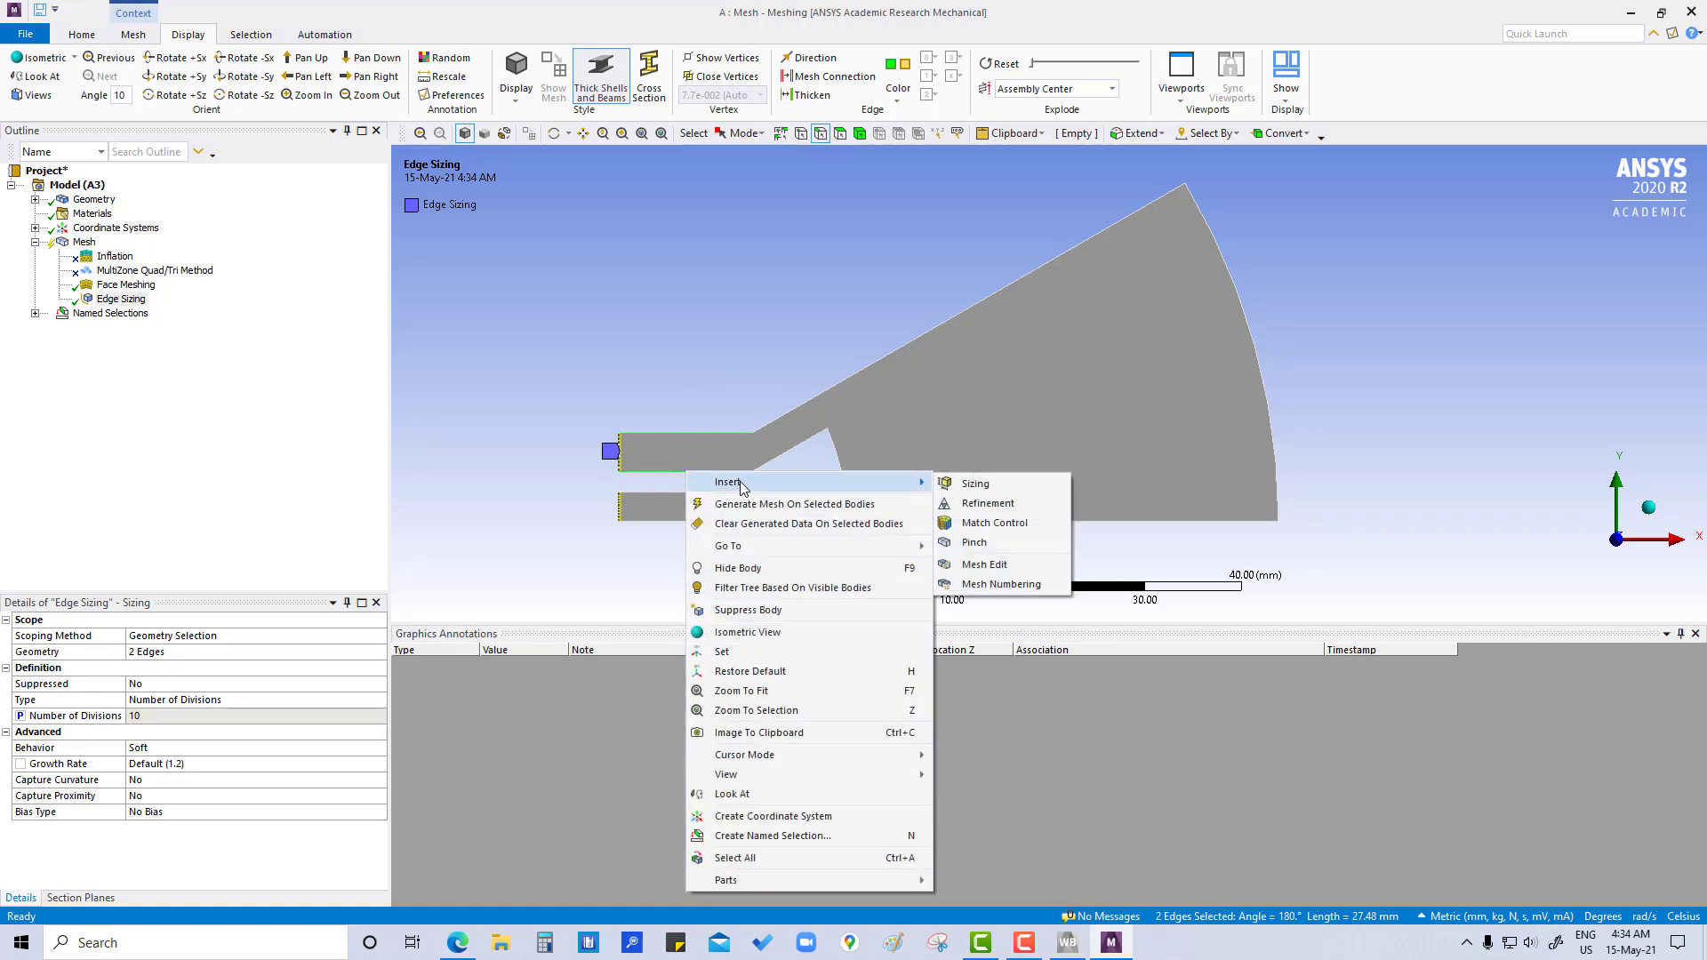
left_click(973, 484)
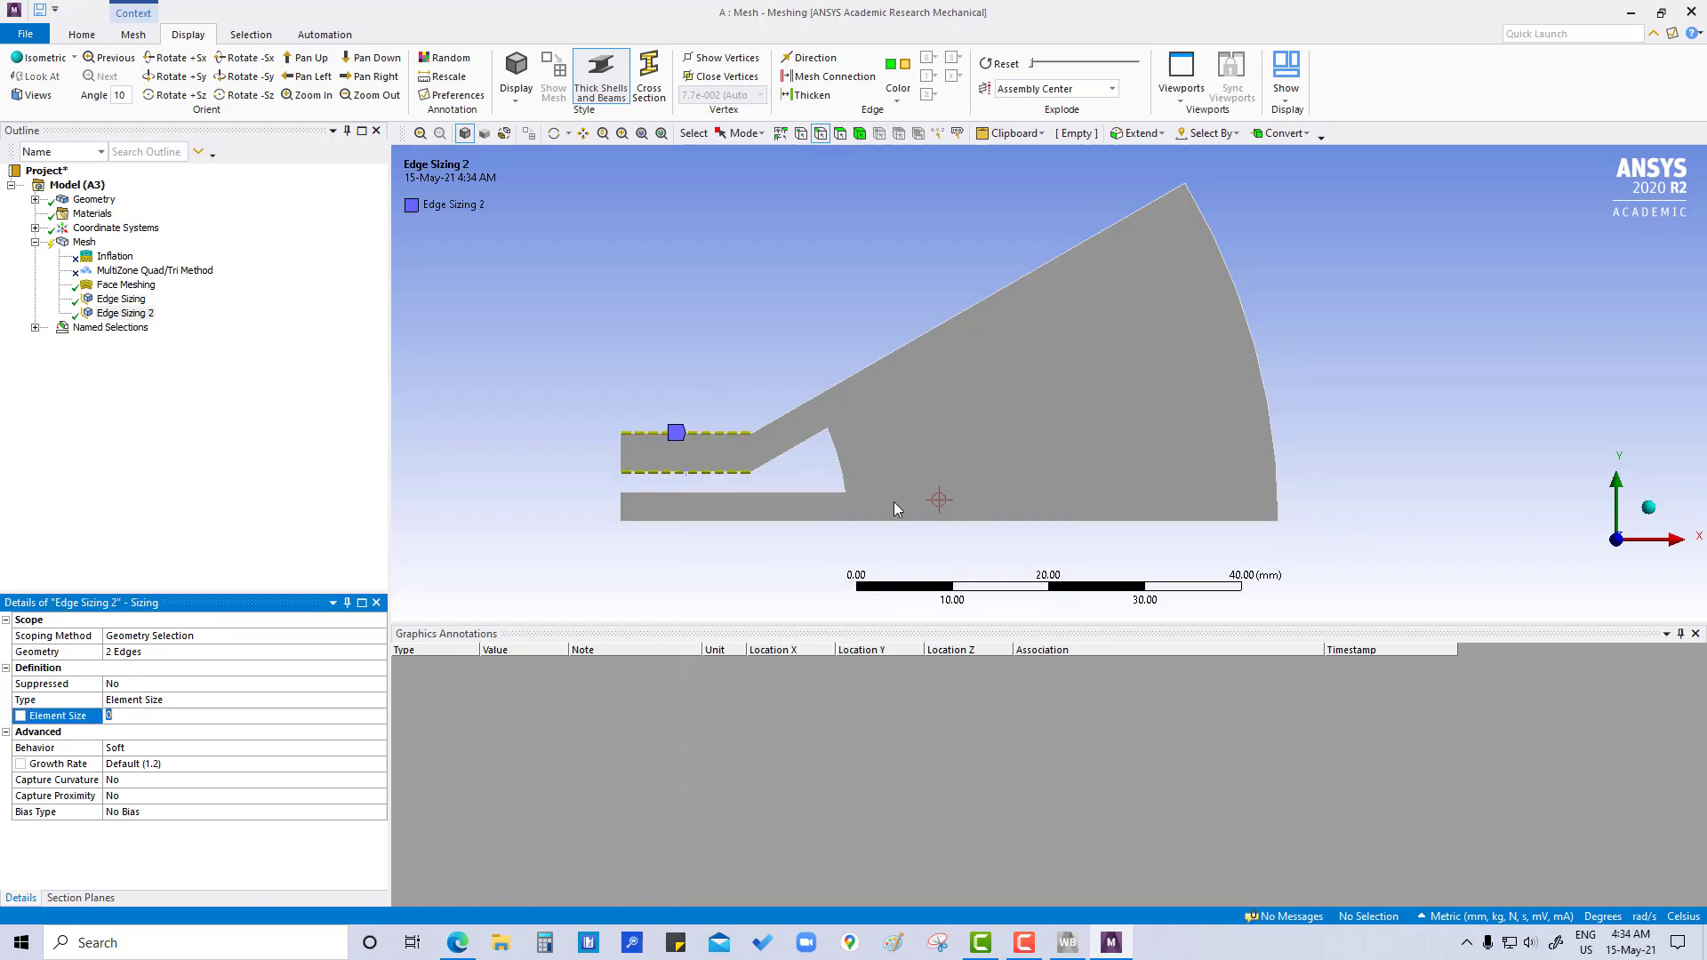
- Define the upper channel edges' sizing by Number of Divisions, set it to 20 and mark that value as a parameter
left_click(172, 699)
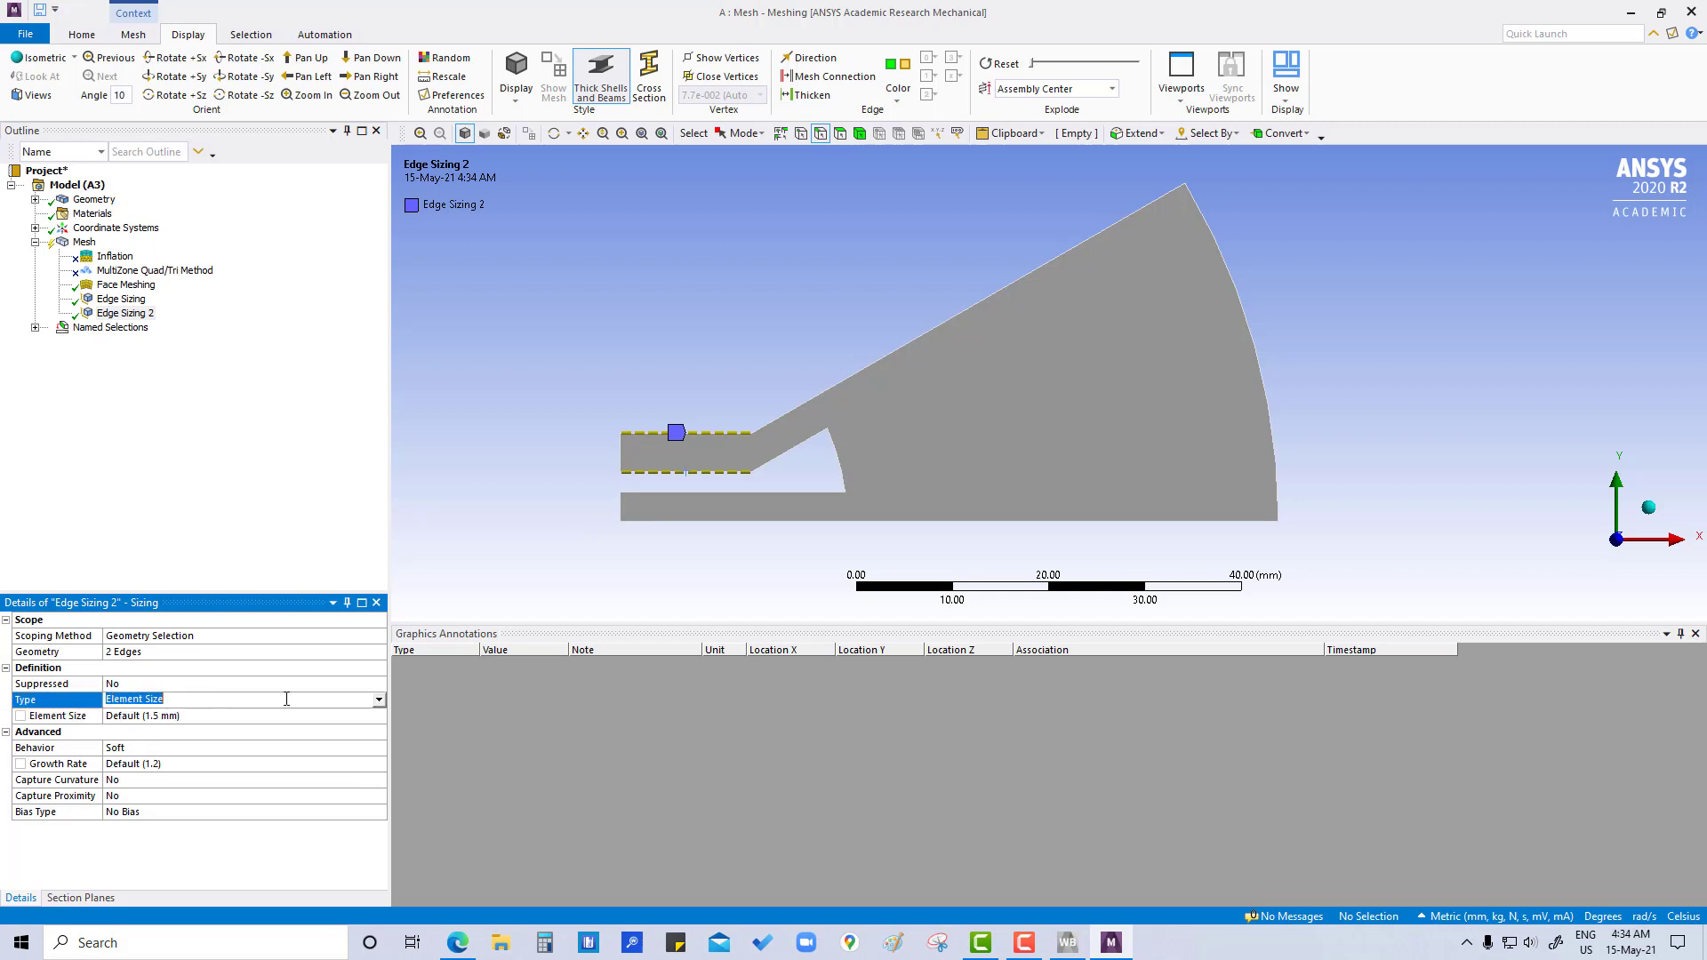
left_click(379, 701)
left_click(169, 730)
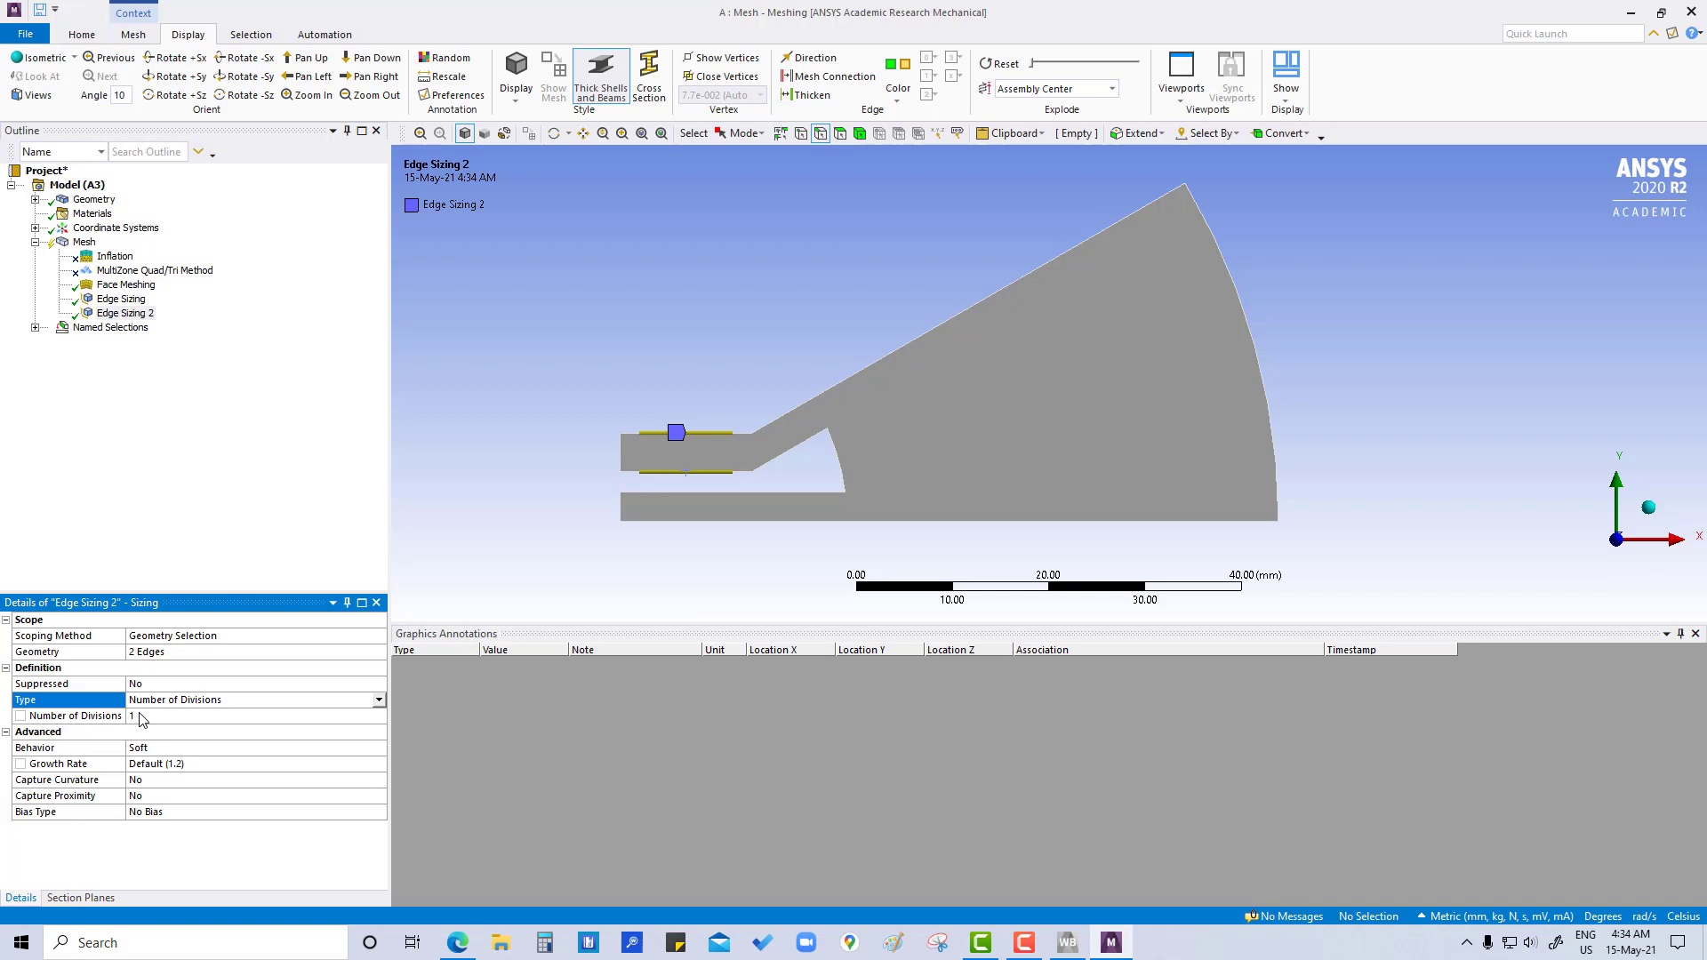
left_click(140, 717)
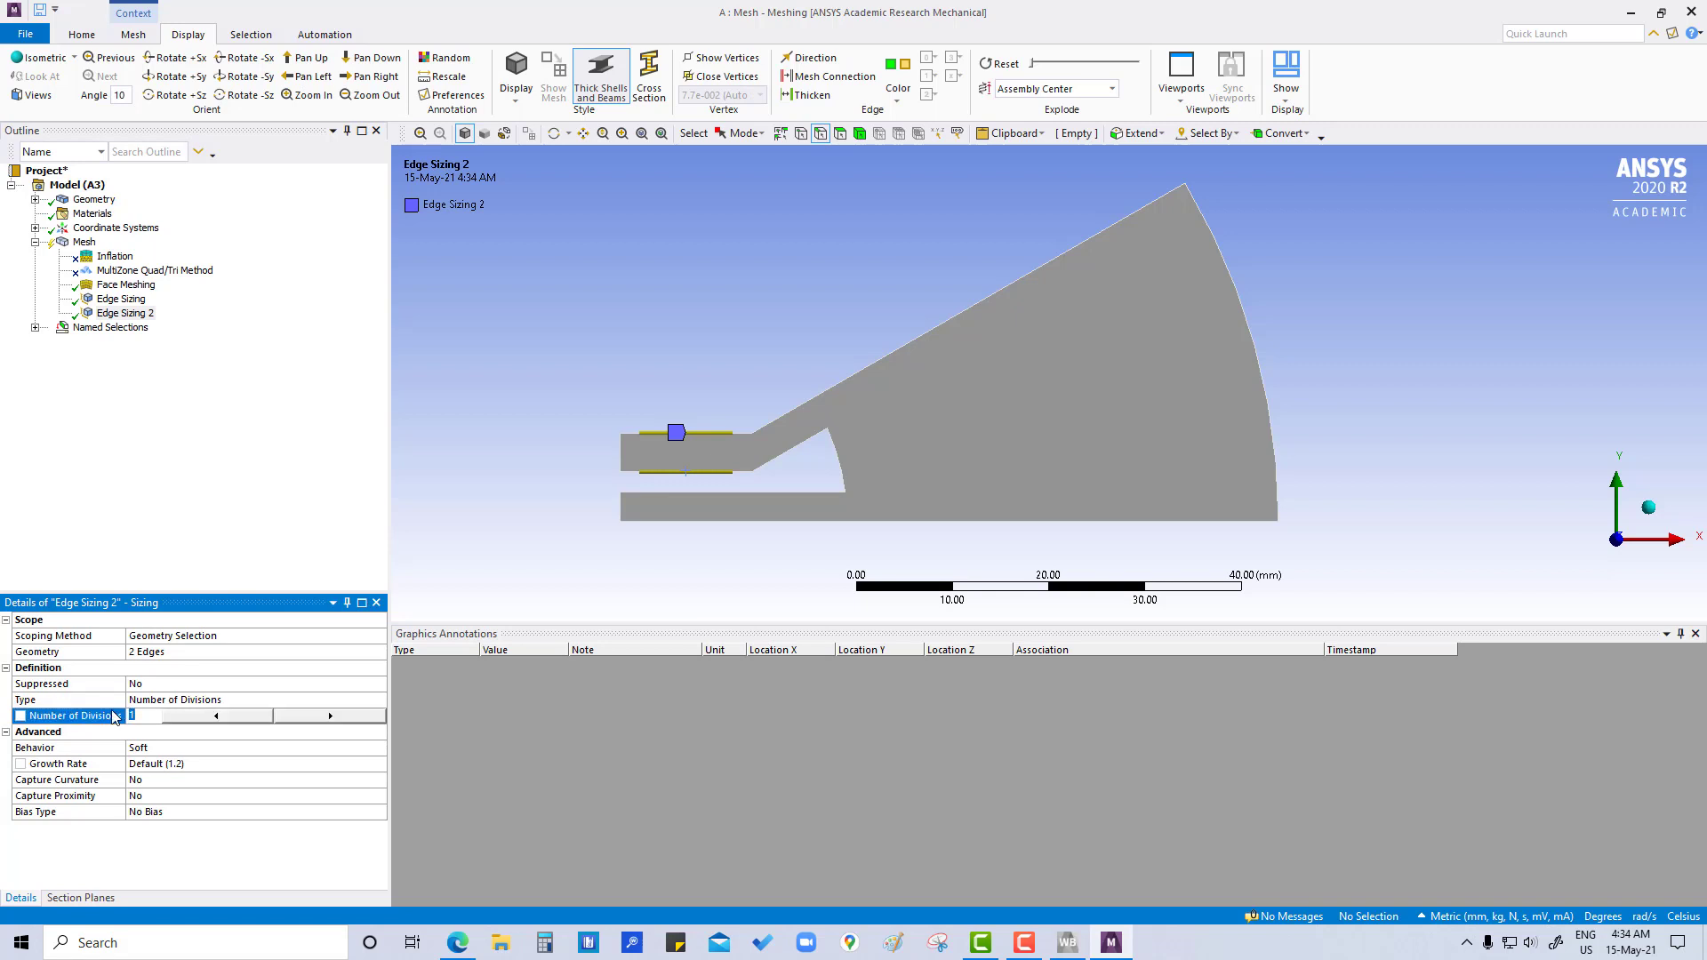
left_click(20, 716)
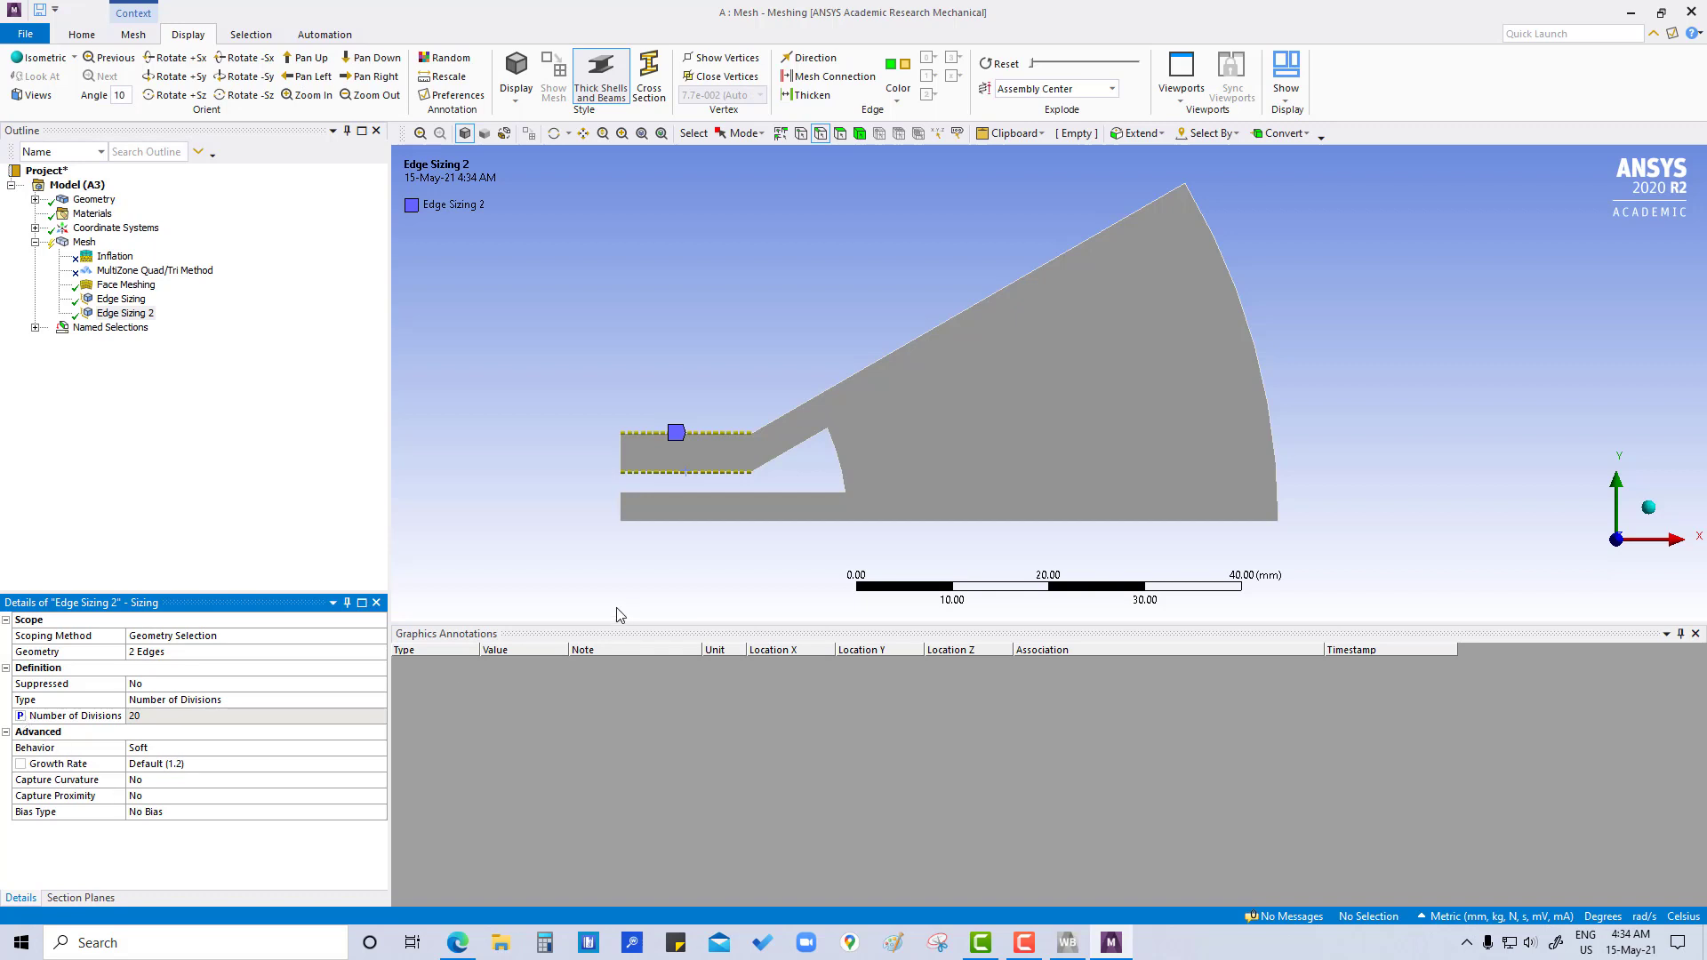
- Insert a sizing control on the two horizontal edges of the lower channel
left_click(735, 497)
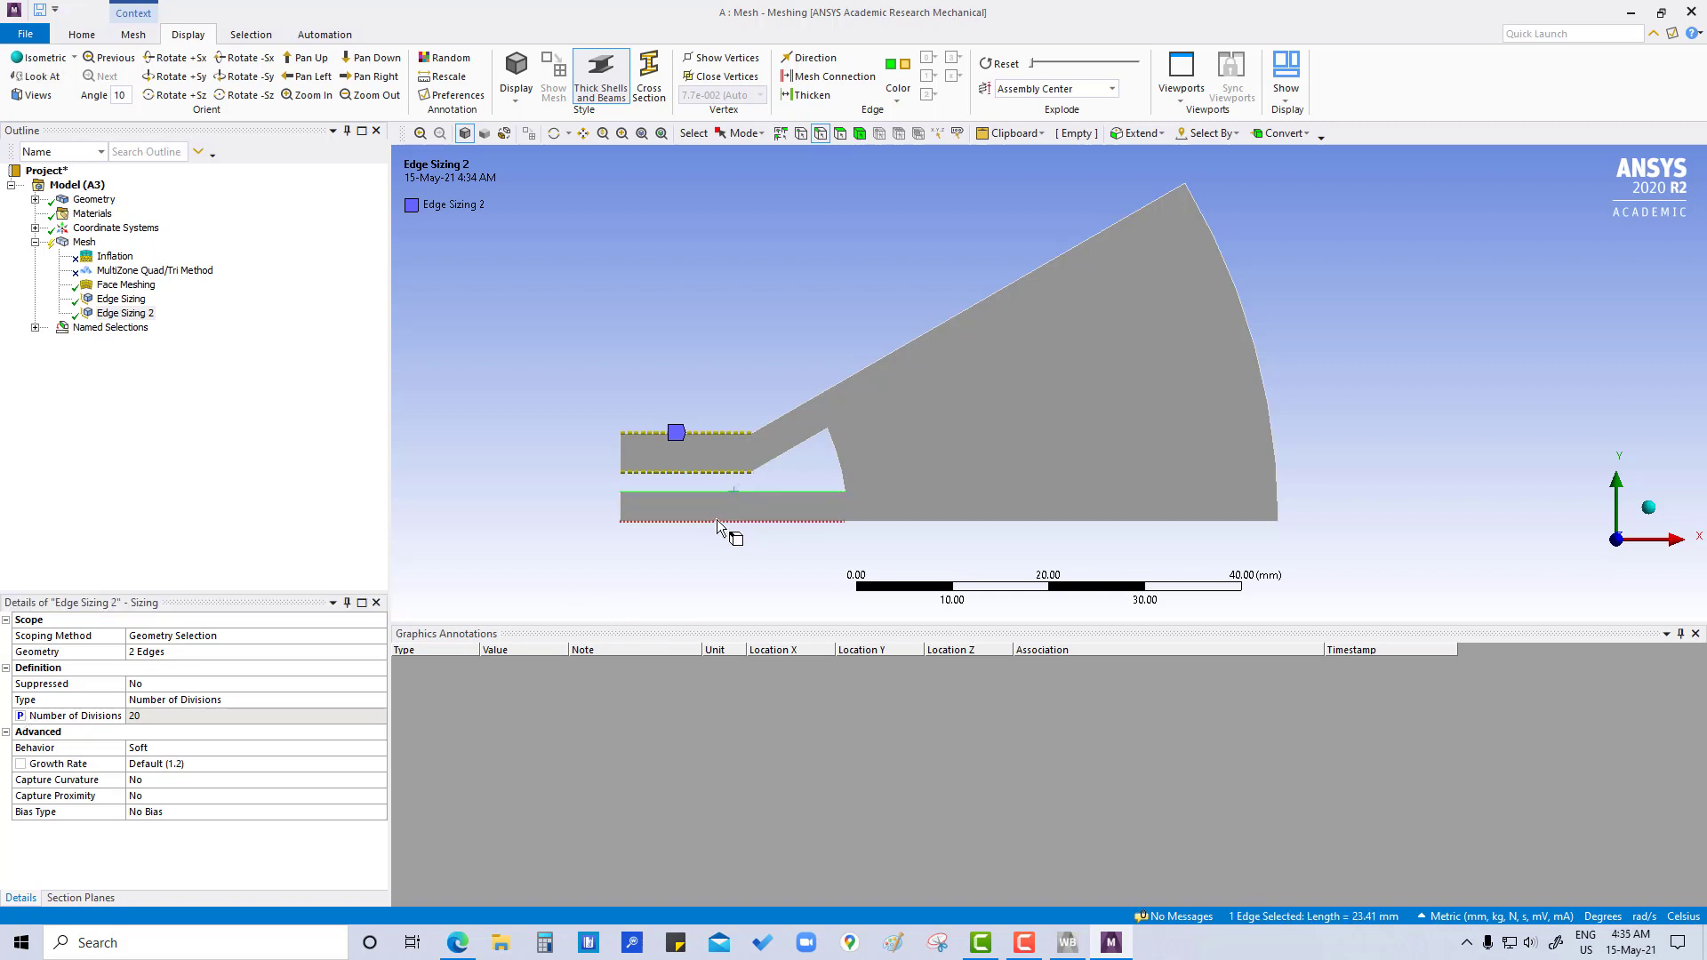
left_click(717, 522, "ctrl")
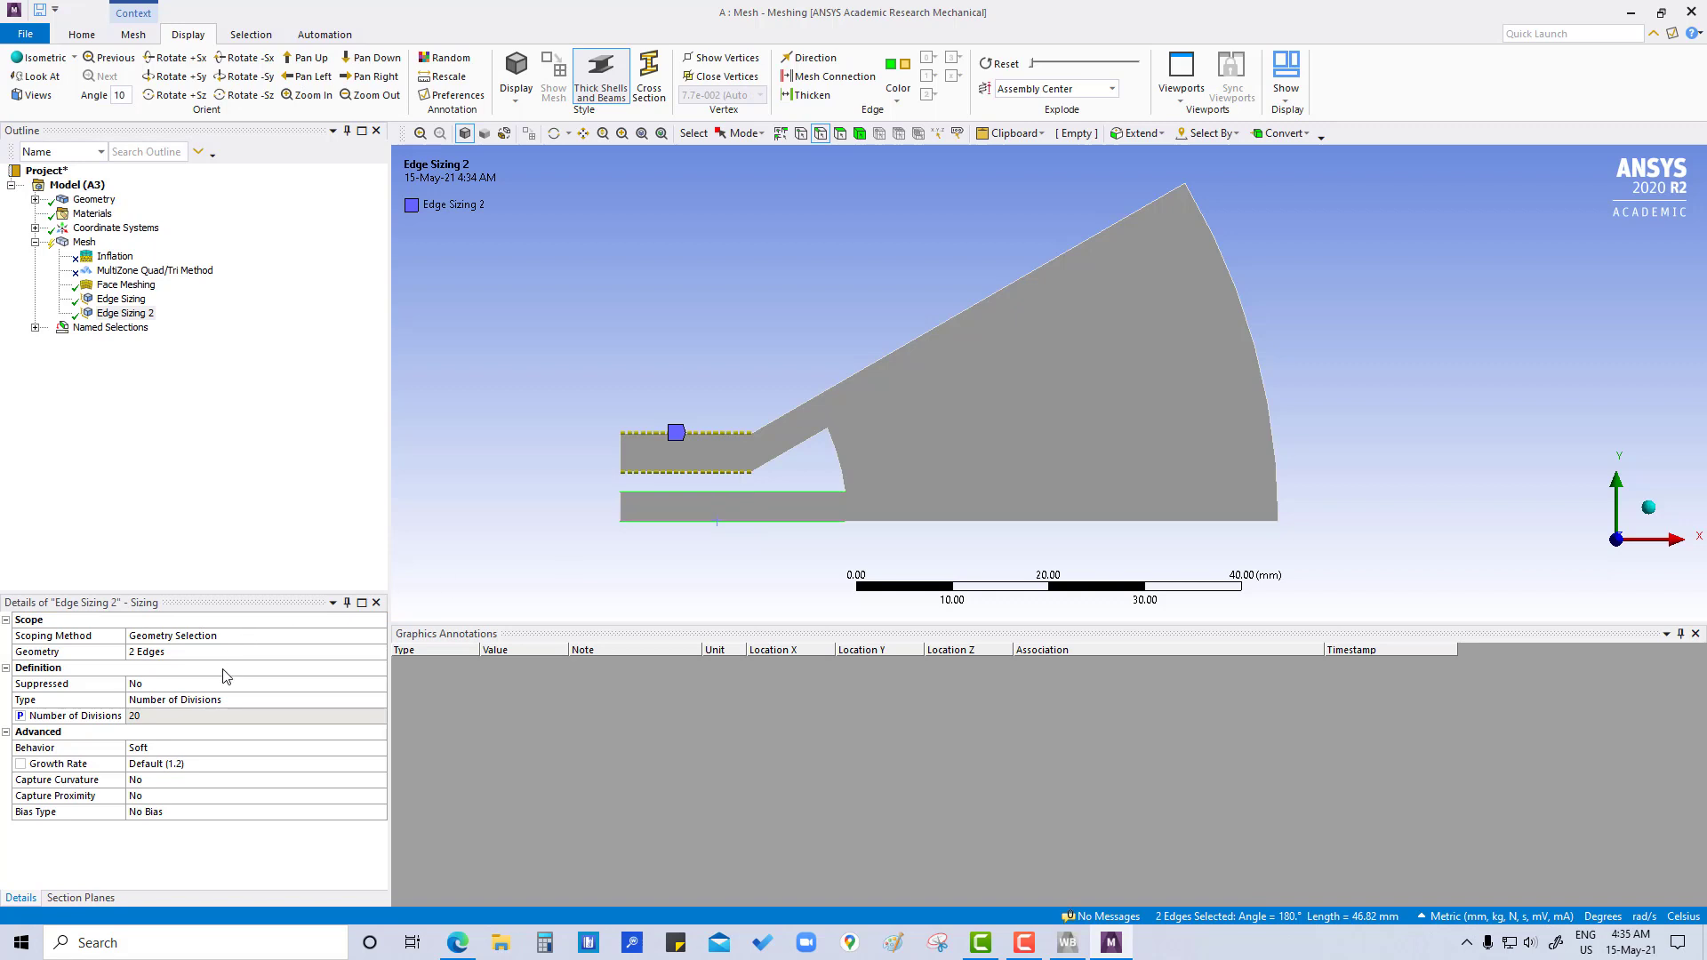
right_click(706, 493)
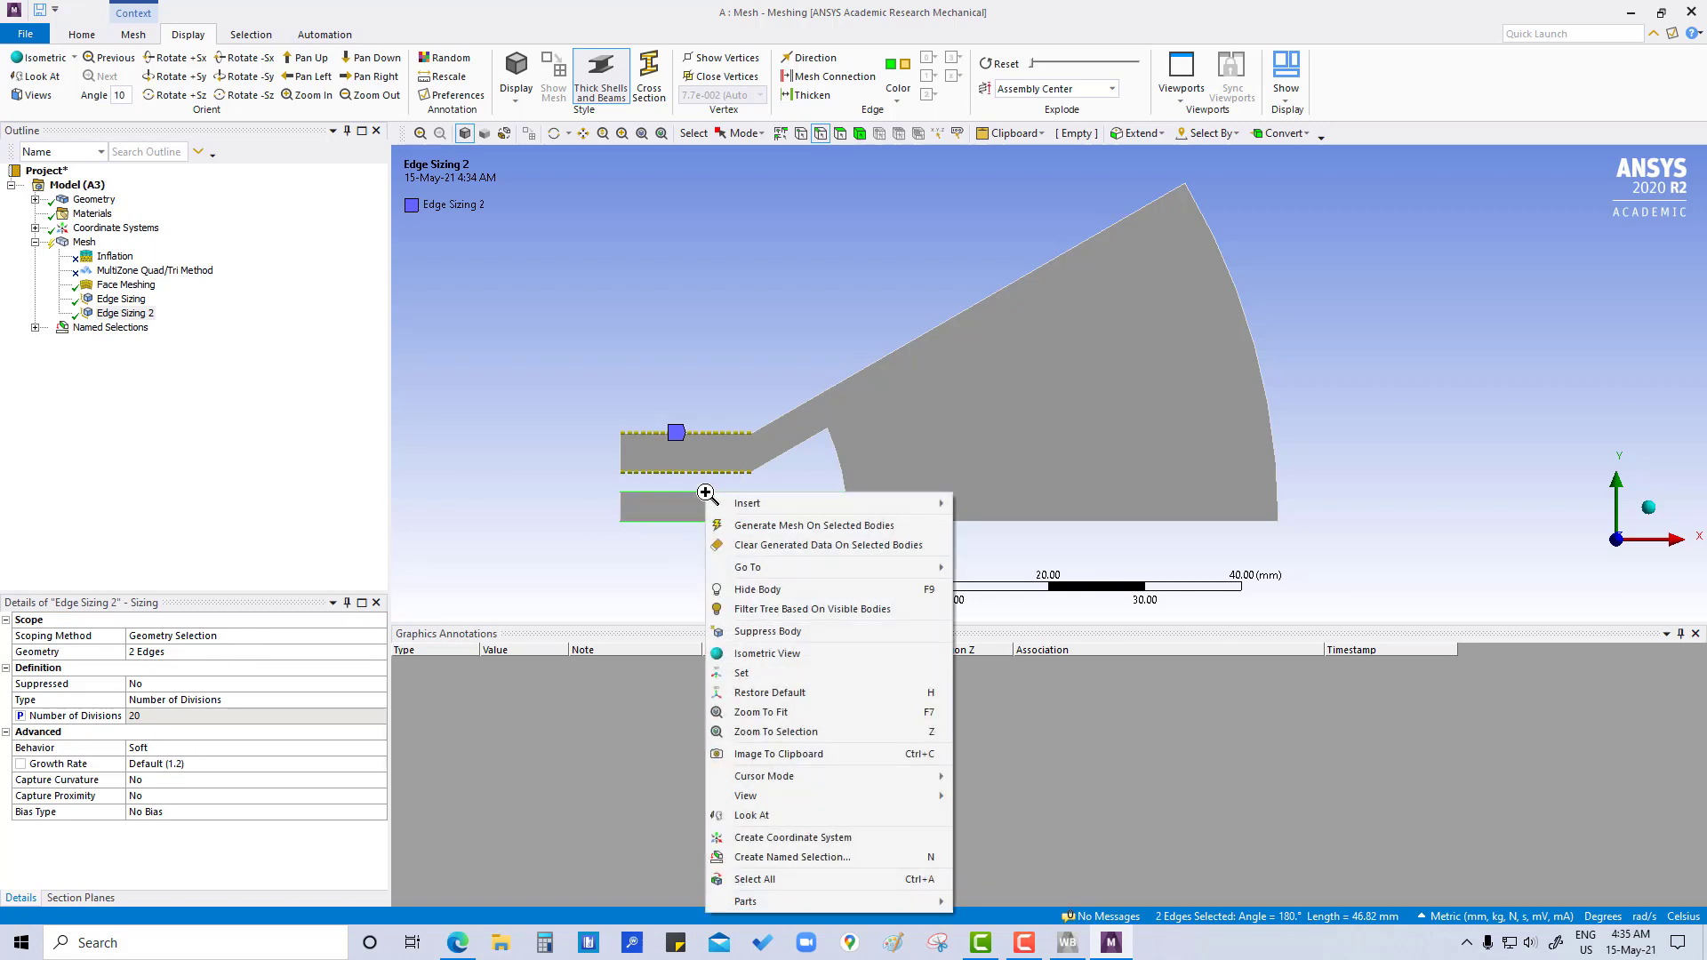
mouse_move(919, 506)
left_click(987, 505)
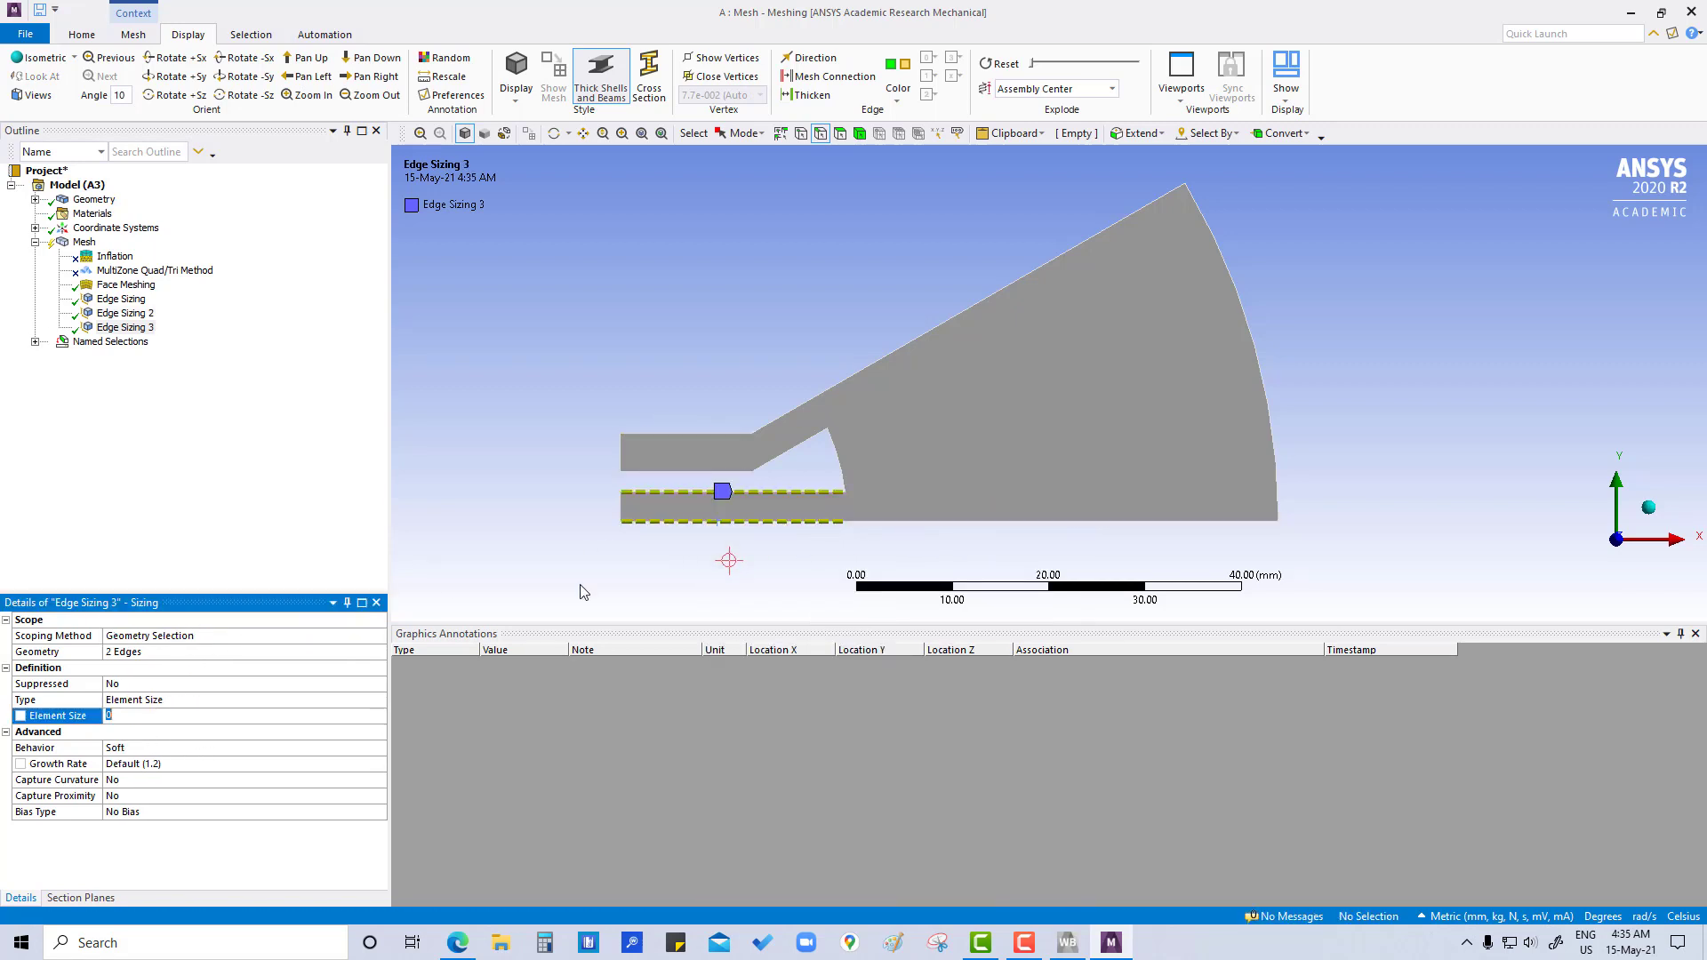
- Define the lower channel edges' sizing by Number of Divisions, set it to 35 and mark that value as a parameter
left_click(120, 716)
left_click(380, 700)
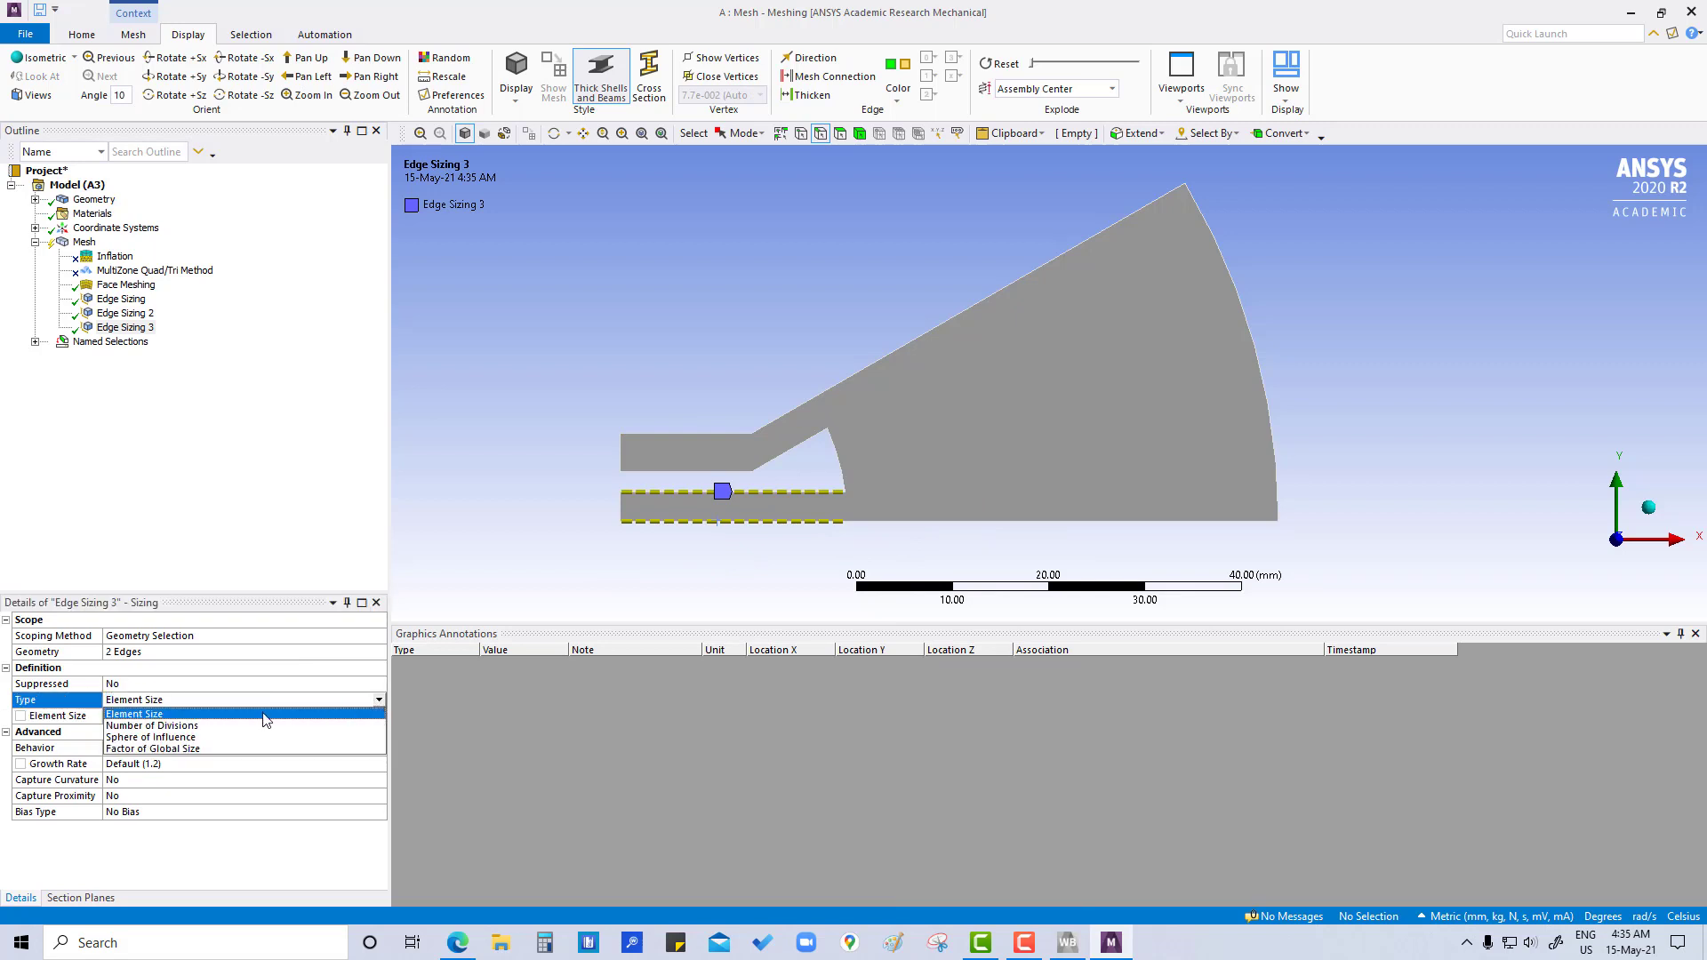
left_click(171, 726)
left_click(154, 716)
left_click_drag(142, 716, 60, 718)
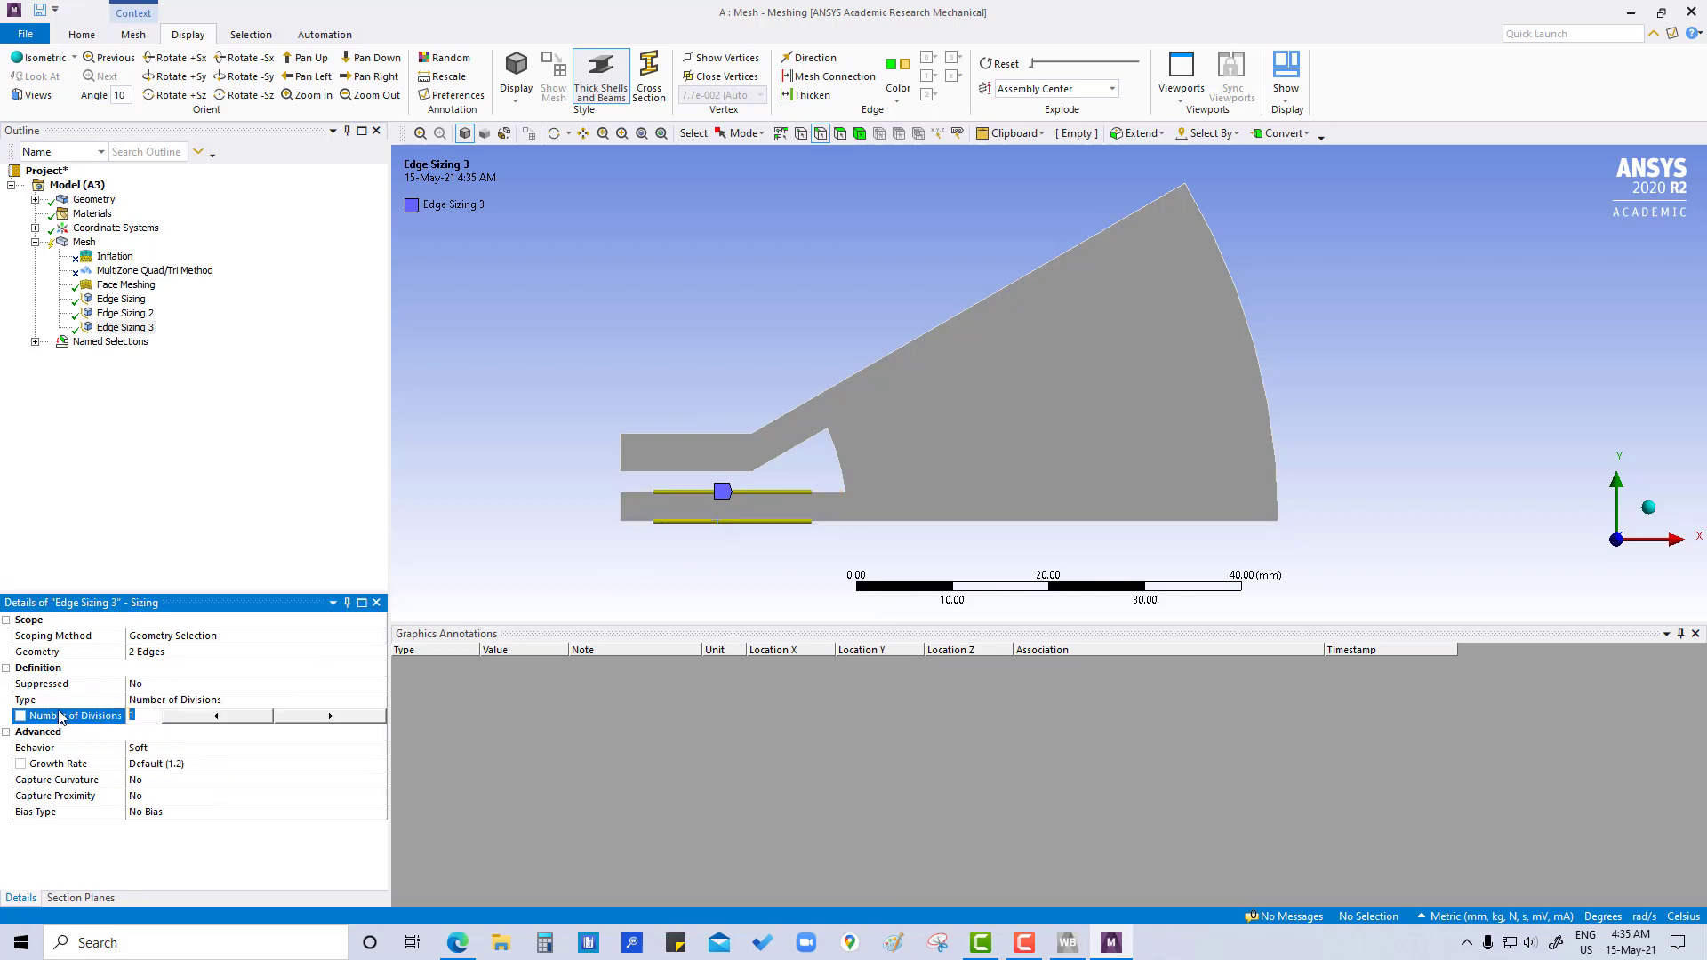
key("Return")
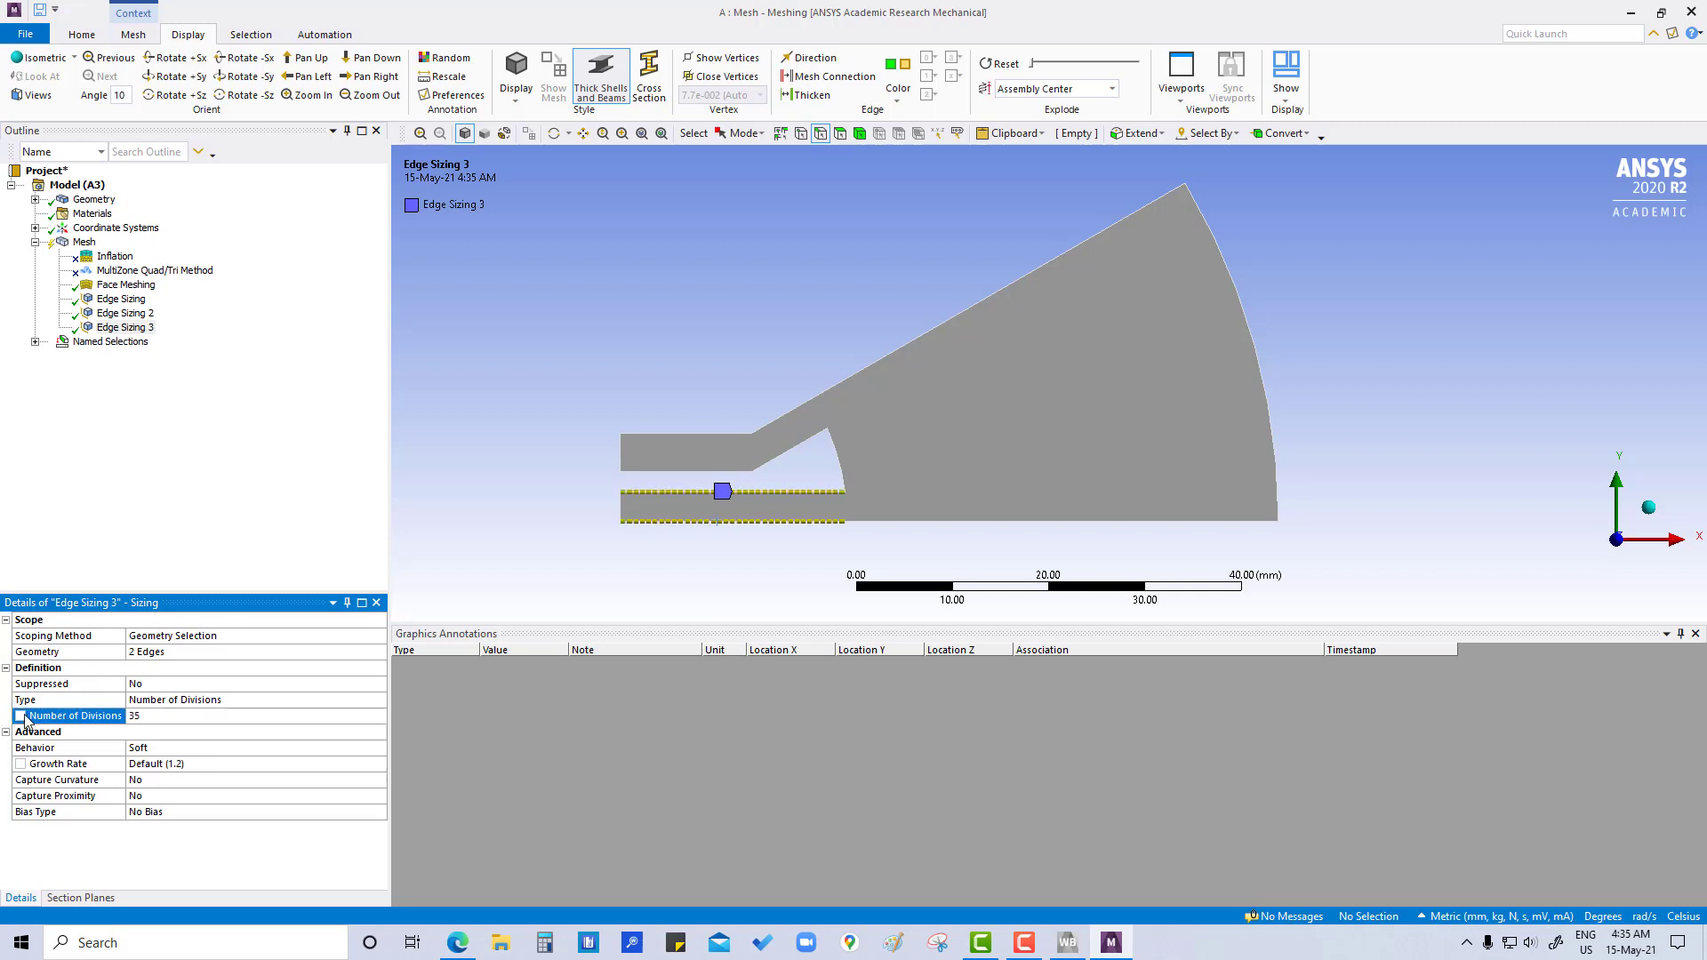
left_click(21, 716)
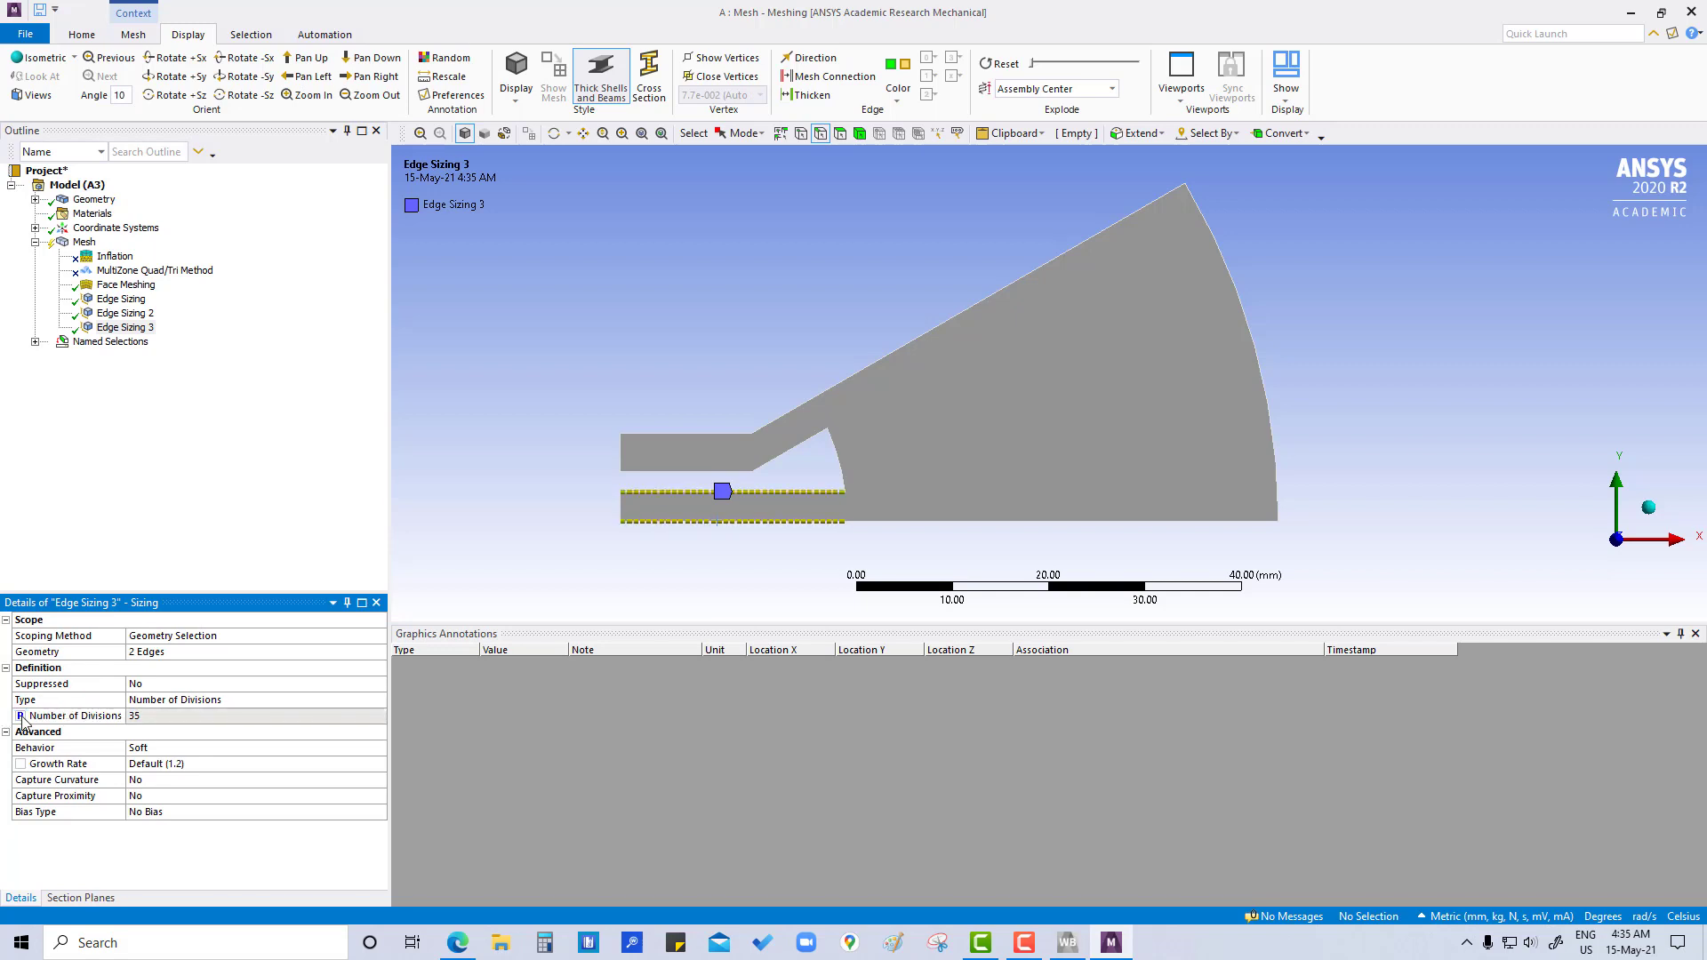
- Review which edges and division counts the three existing edge sizing controls use
left_click(146, 313)
left_click(133, 300)
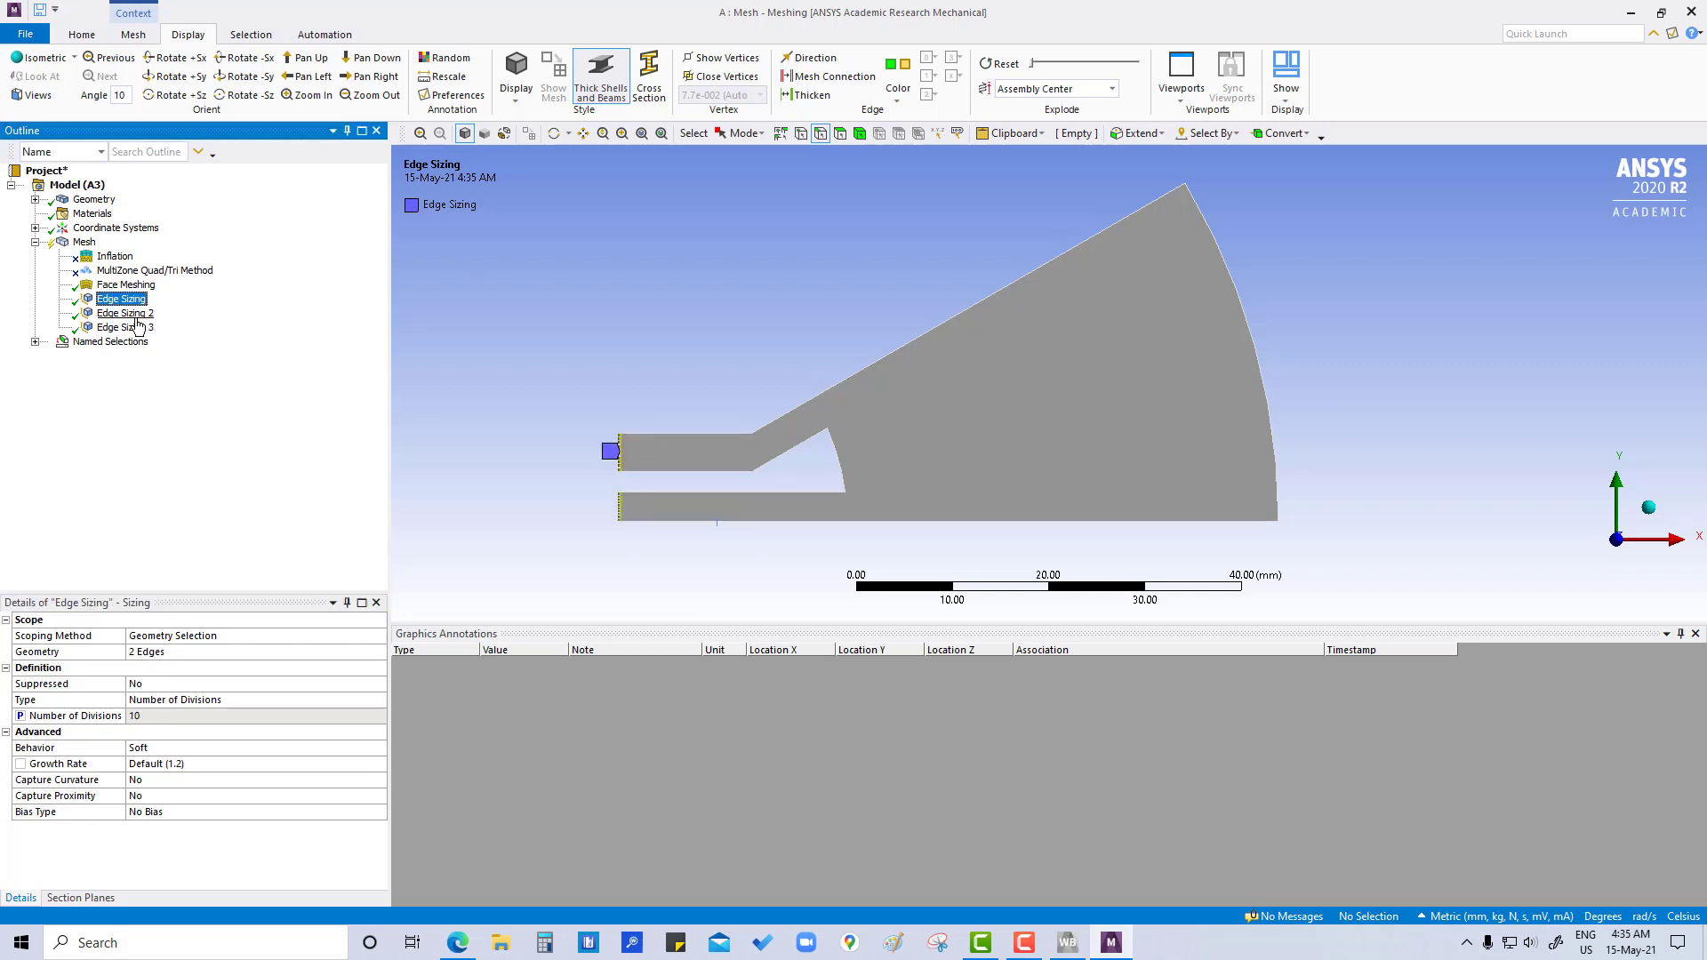
left_click(135, 314)
left_click(136, 329)
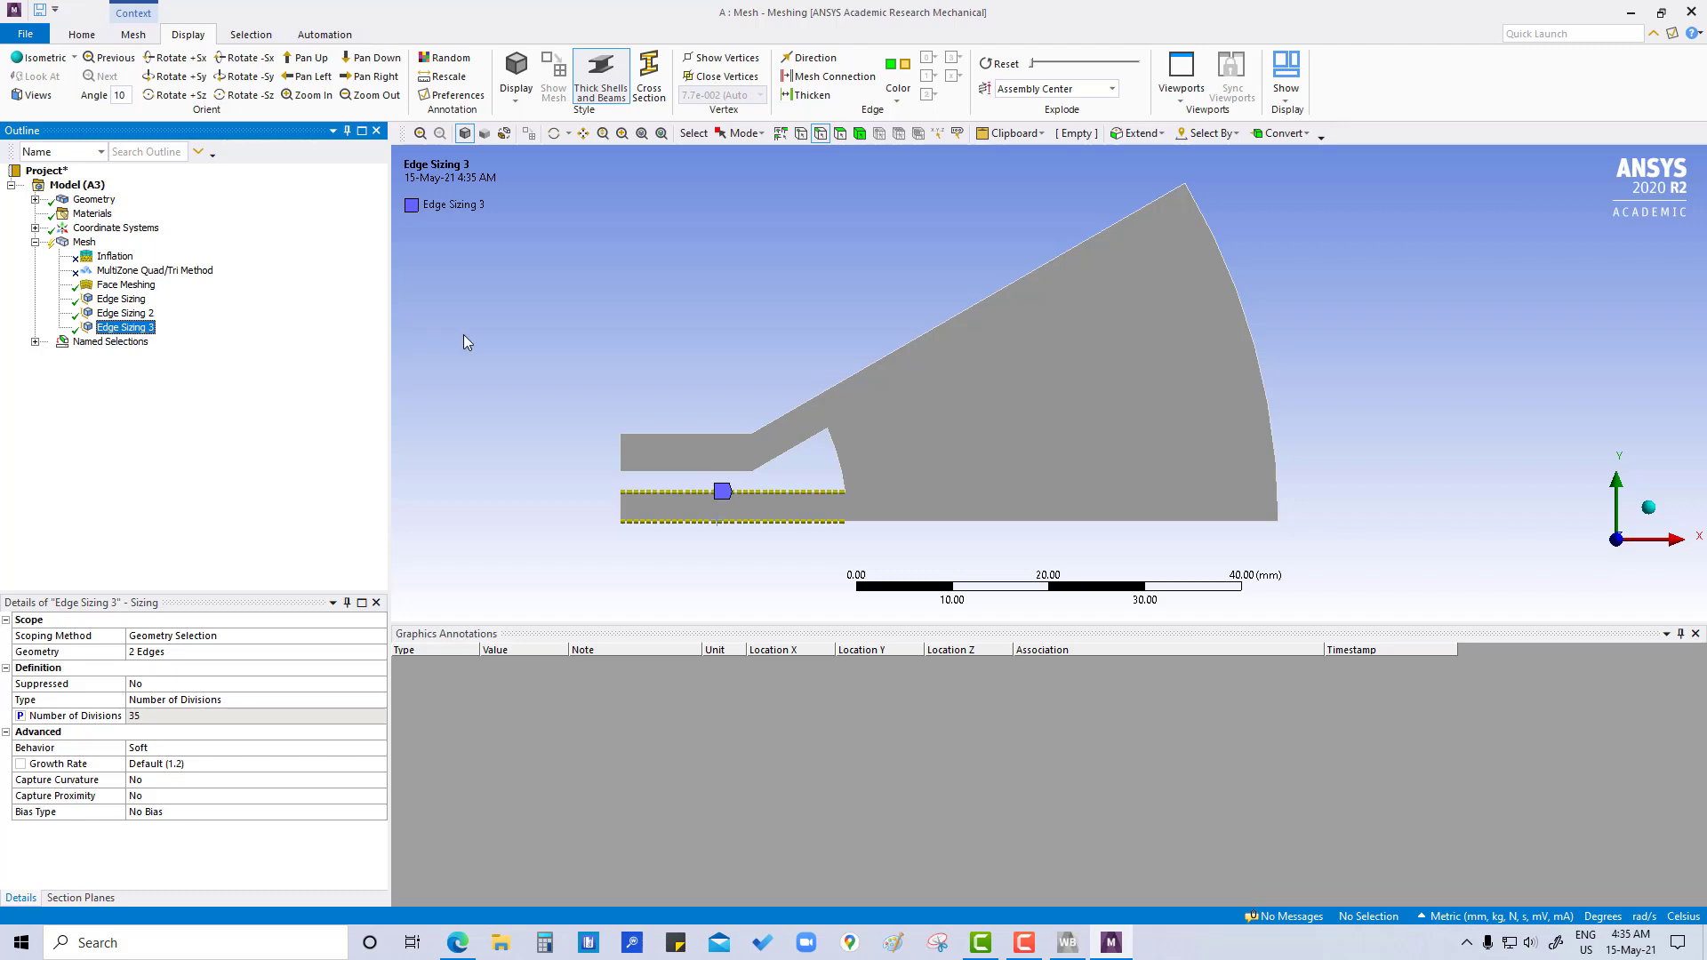
- Insert a sizing control on the short inner arc edge between the two channels
left_click(839, 457)
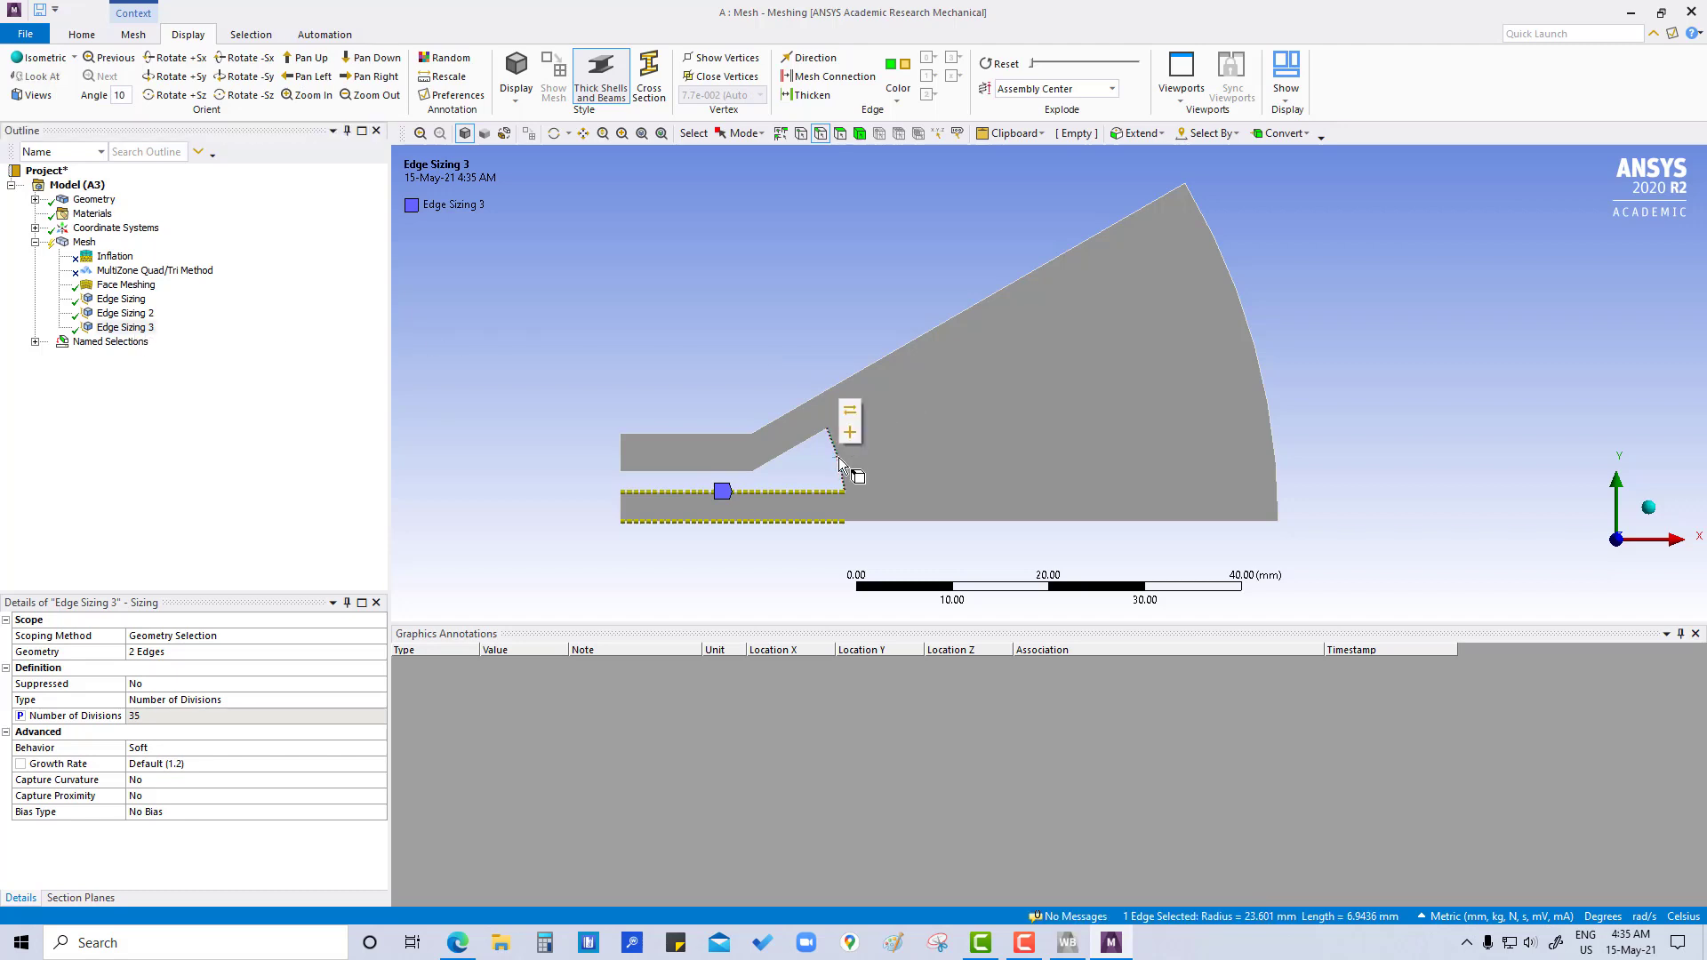
right_click(837, 462)
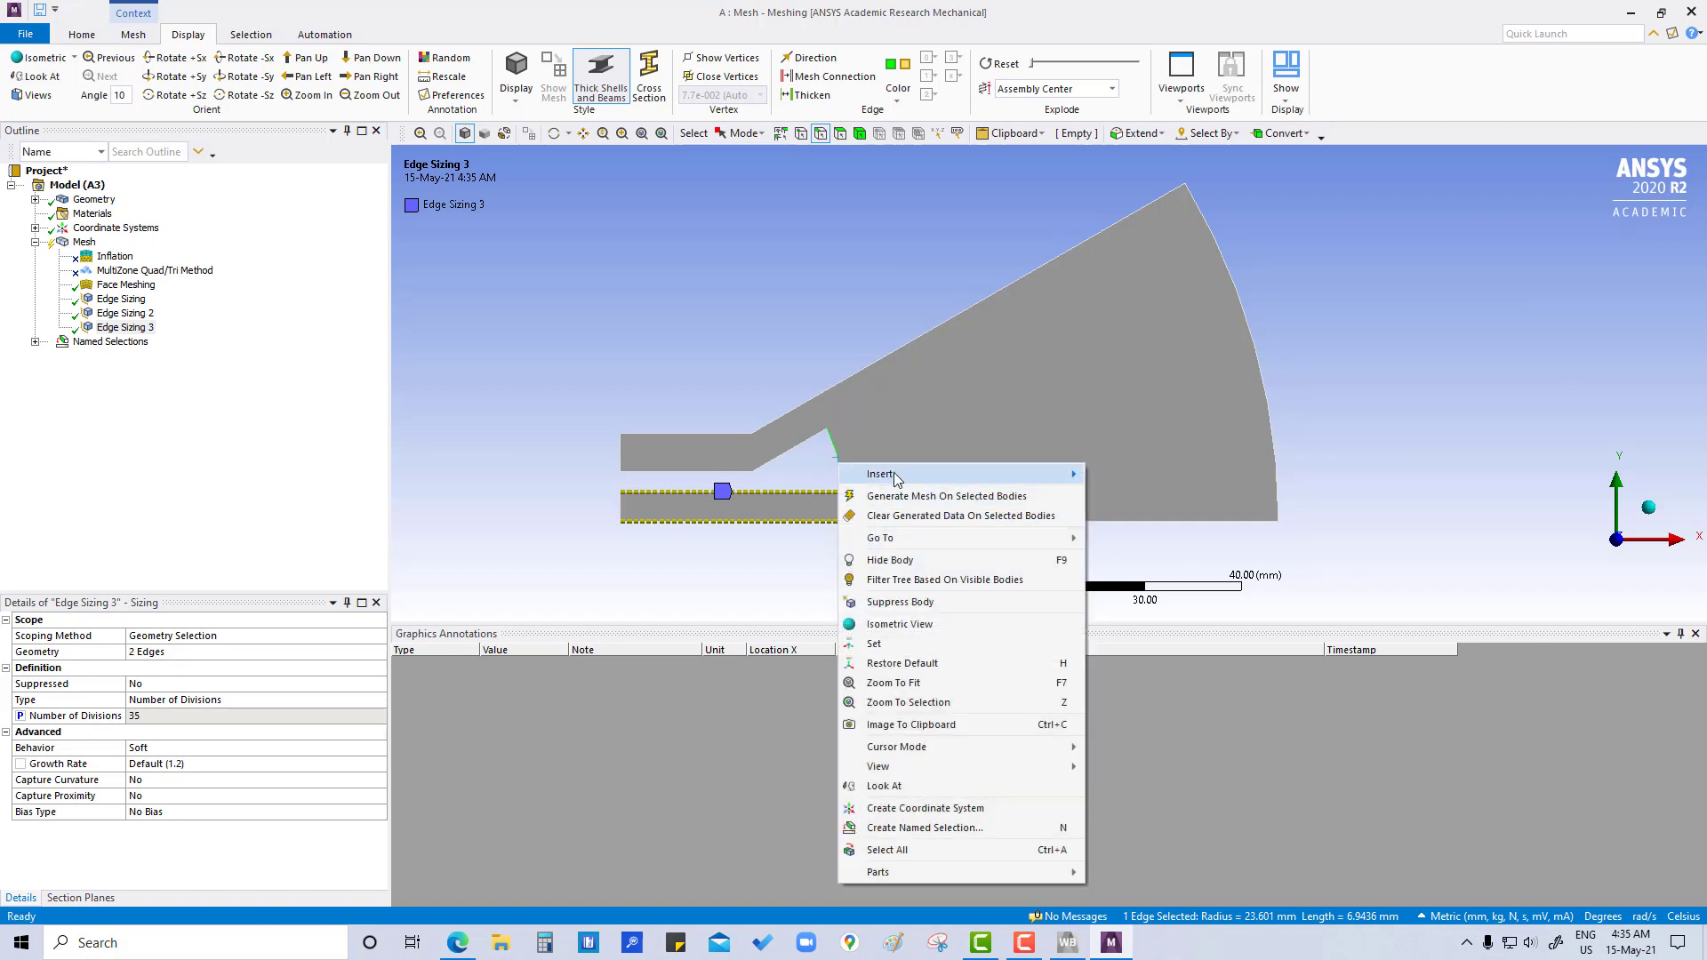
mouse_move(1022, 474)
left_click(1122, 476)
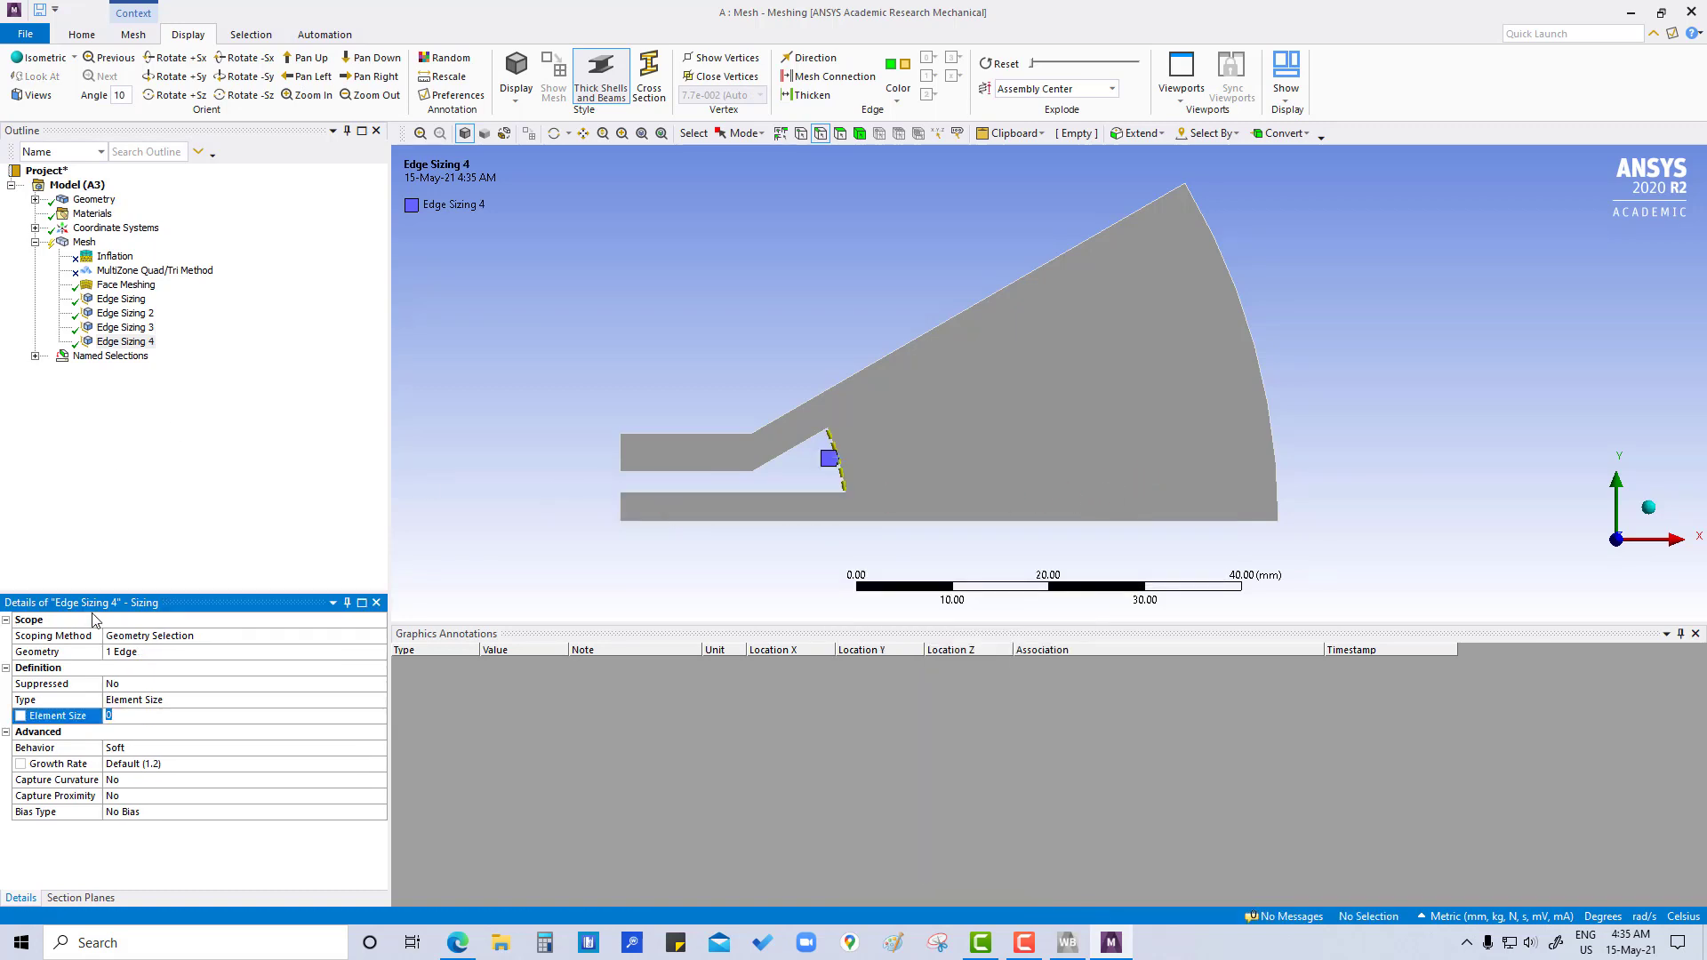
- Define the inner arc edge's sizing by Number of Divisions, set it to 20 and mark that value as a parameter
left_click(329, 700)
left_click(379, 700)
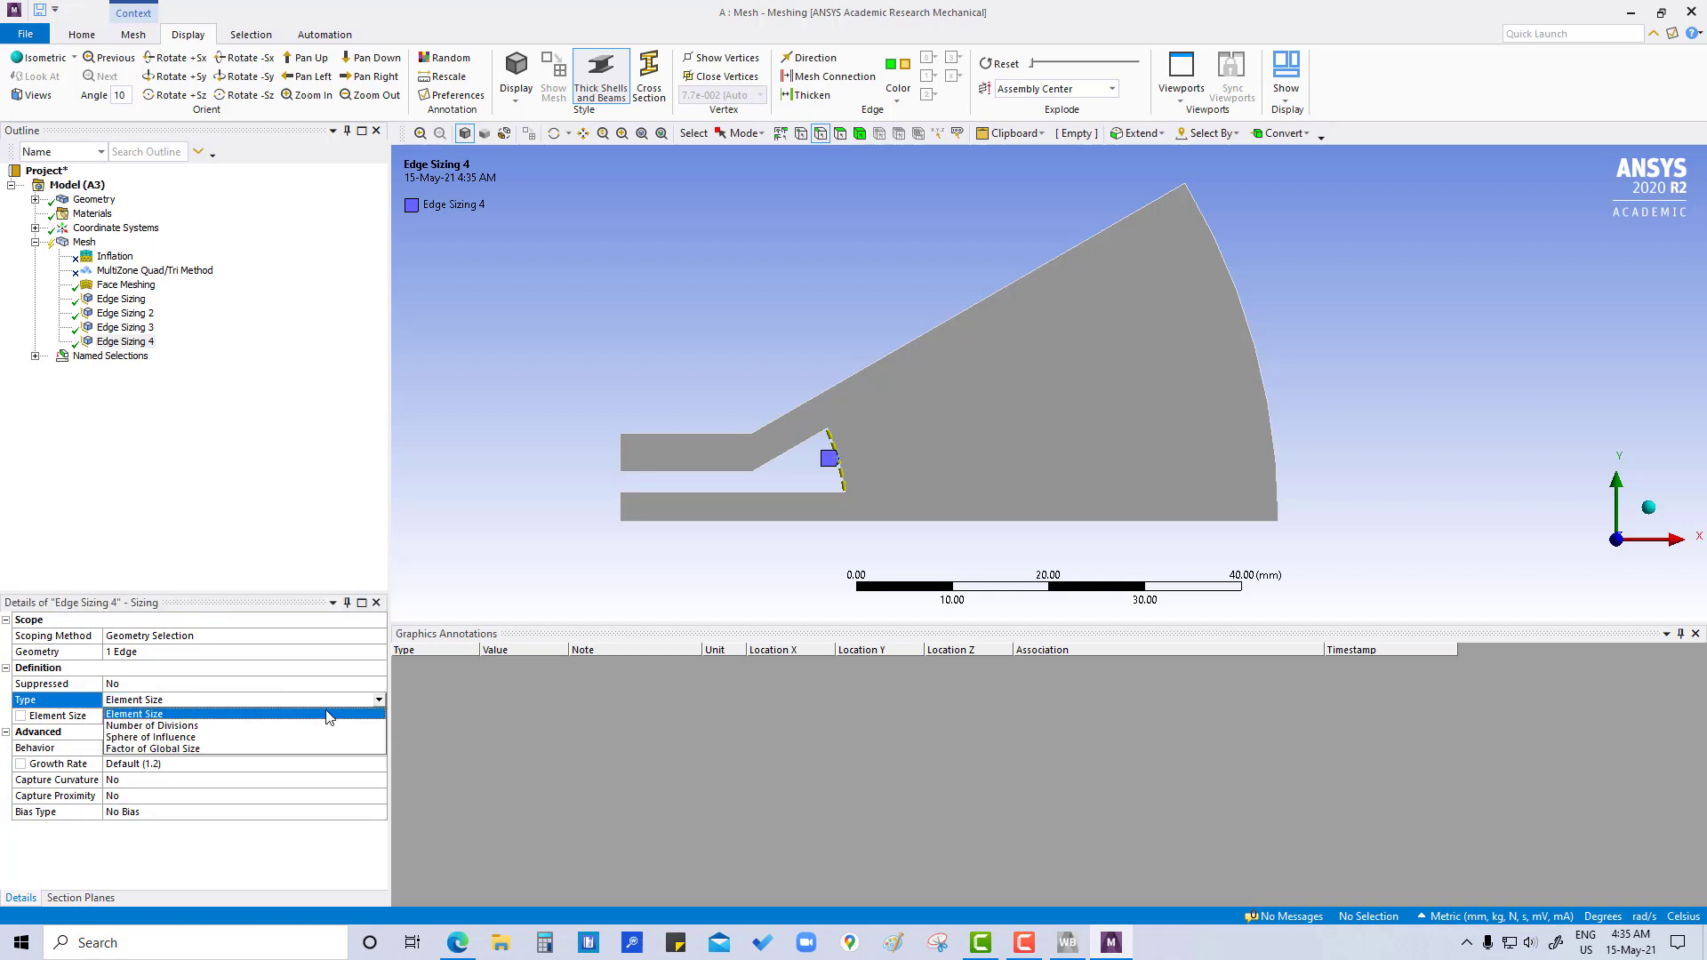
left_click(149, 725)
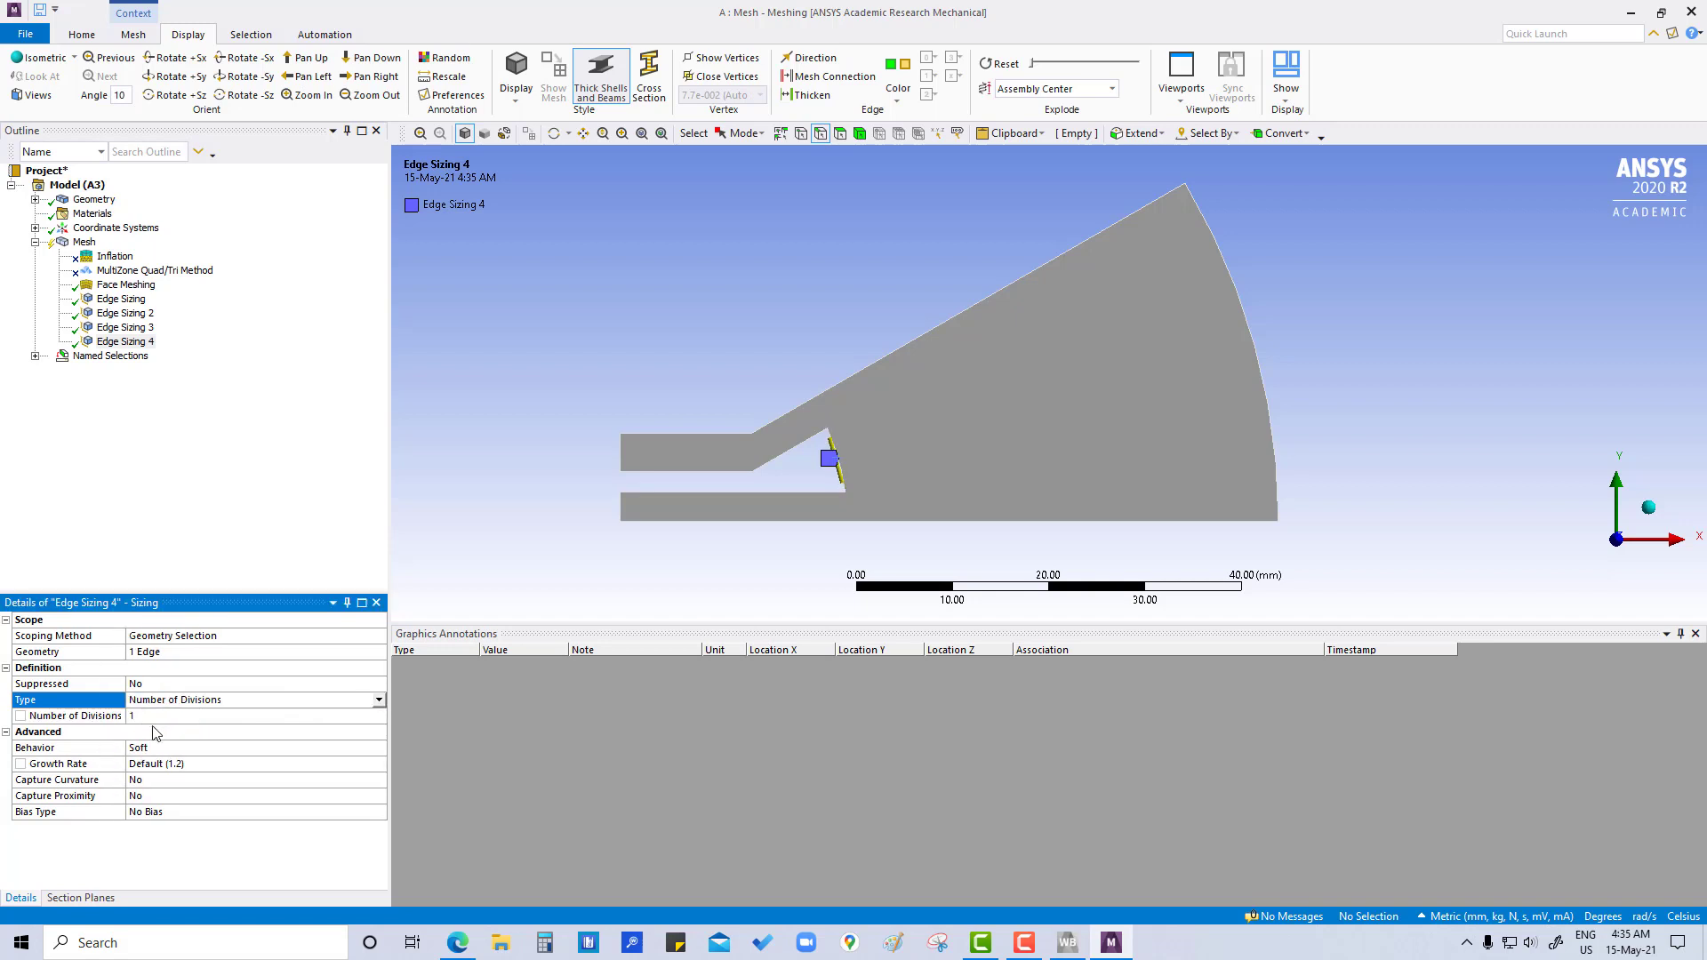
left_click(147, 716)
left_click_drag(137, 717, 113, 720)
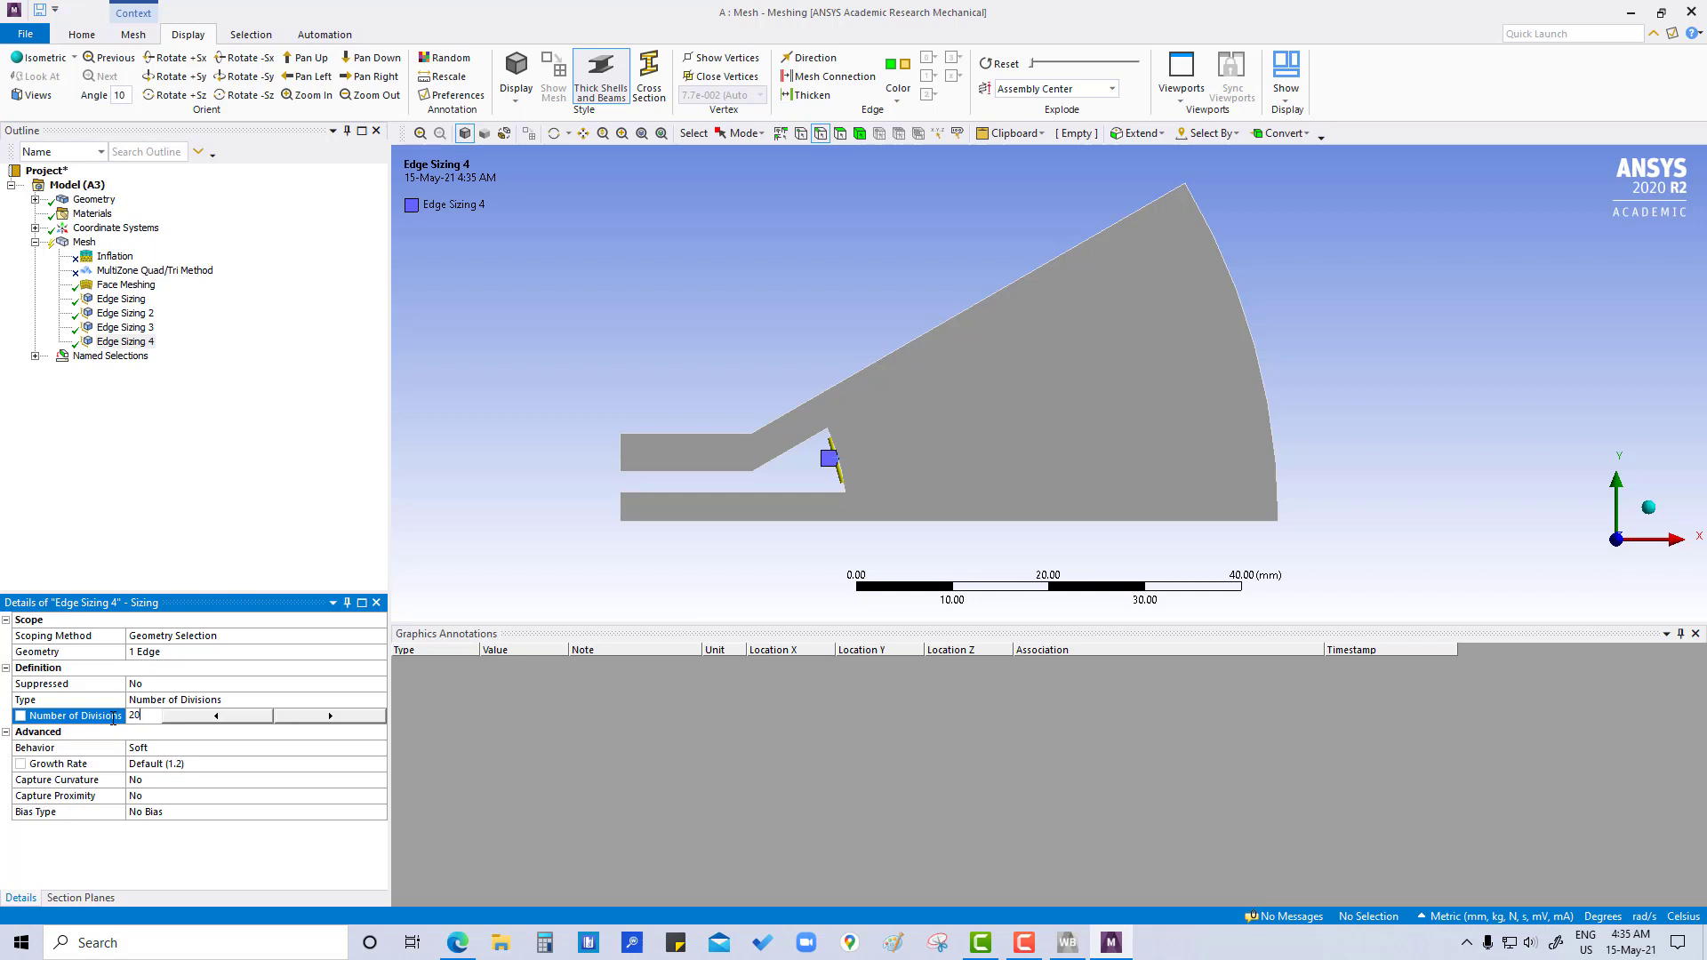
key("Return")
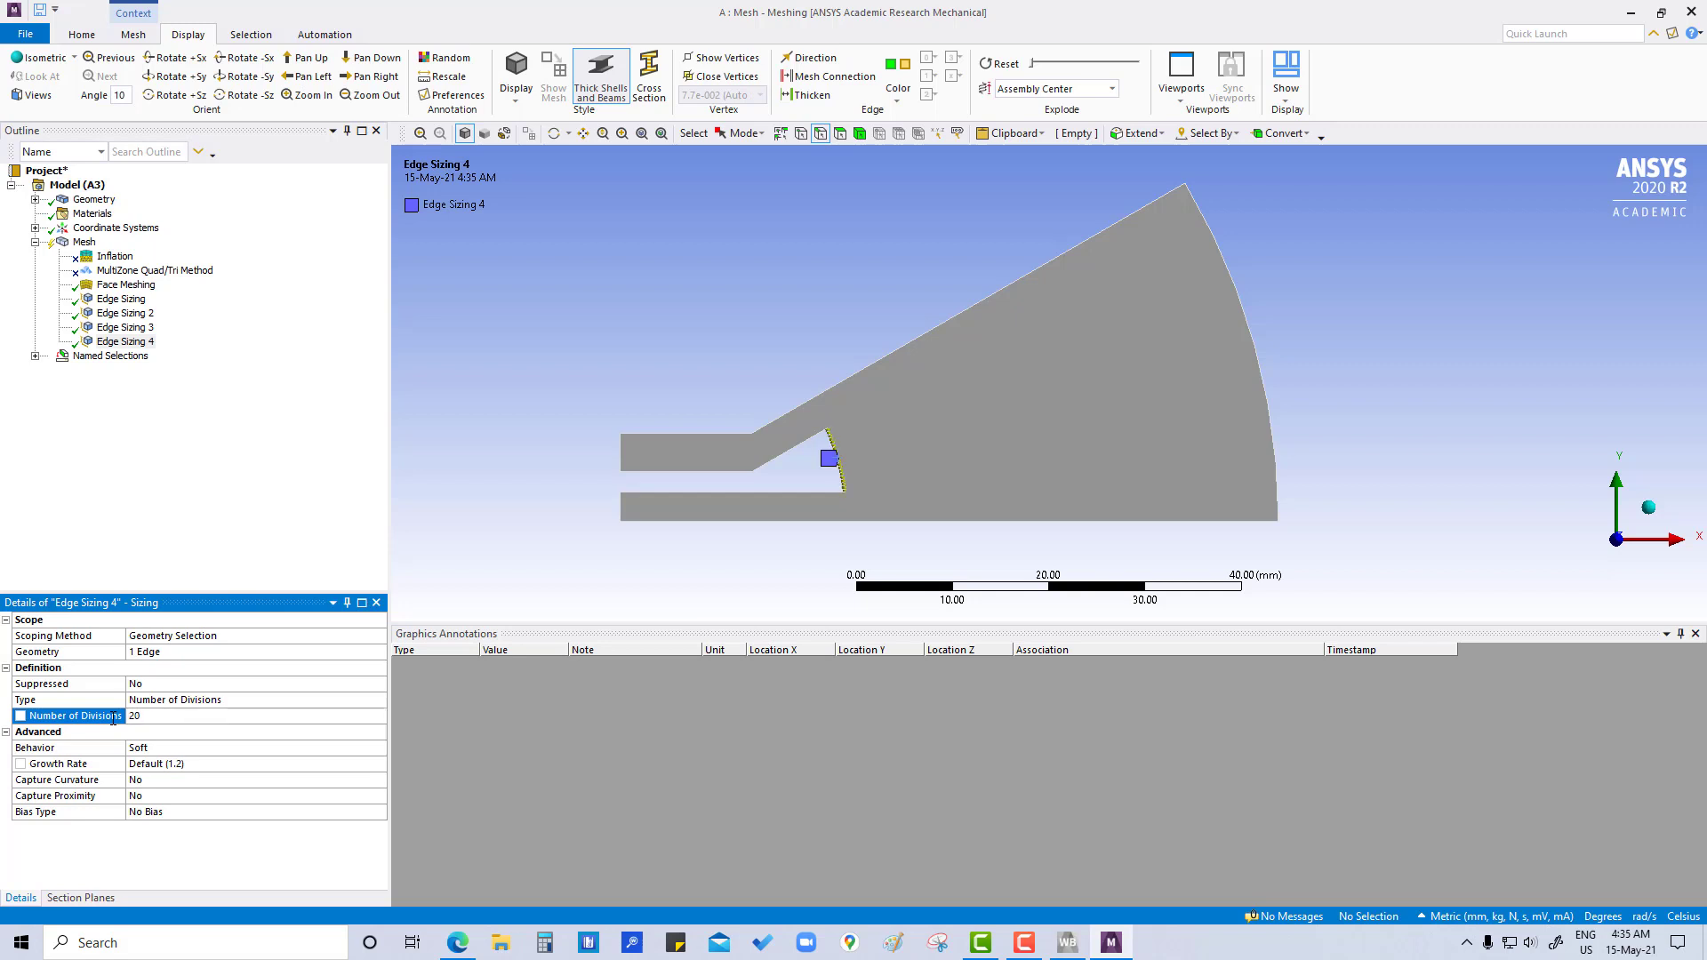
left_click(20, 716)
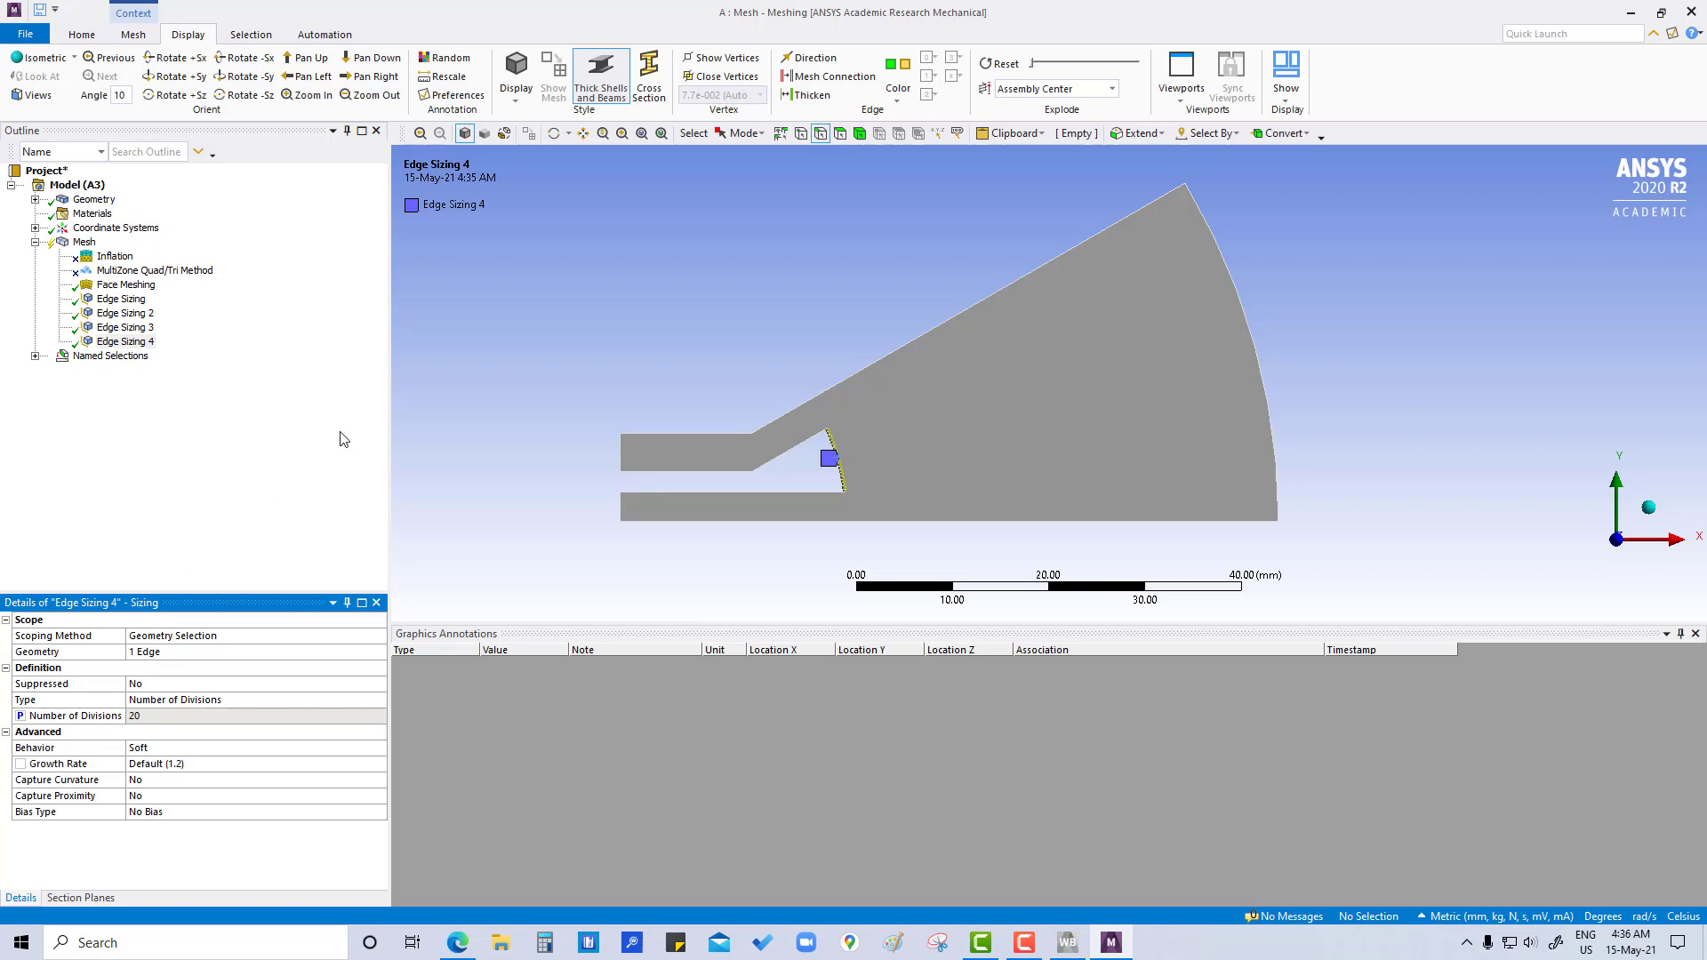
- Insert a sizing control on the two short inclined edges joining the upper channel to the sector
left_click(784, 413)
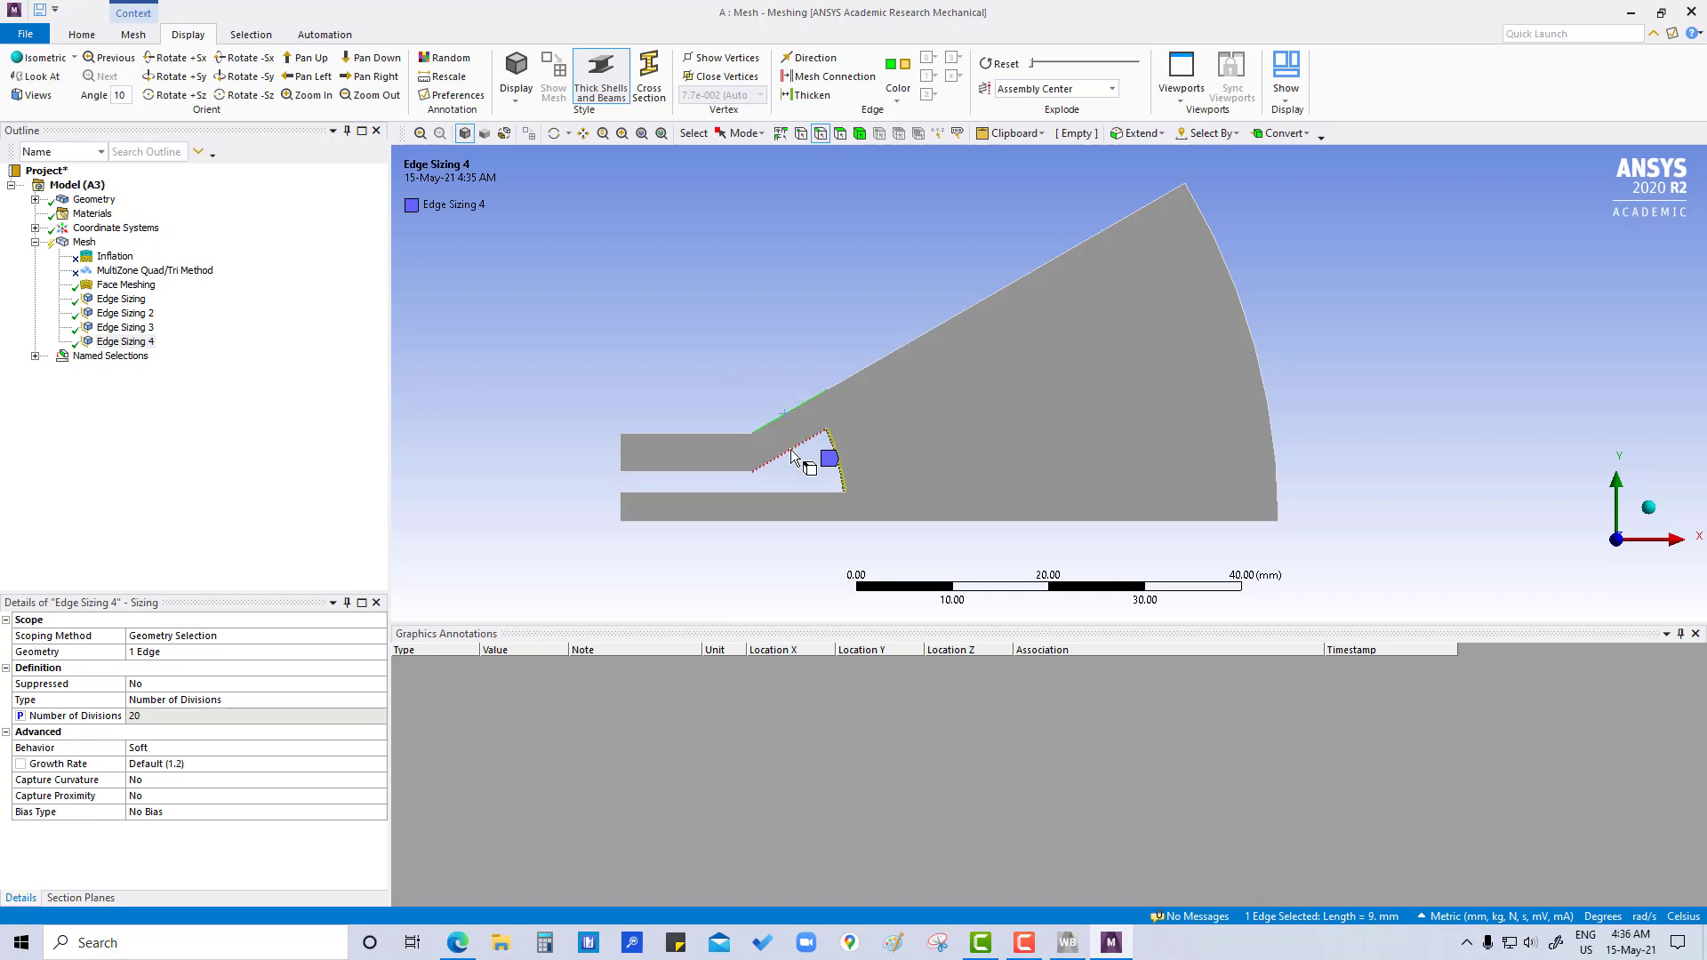
left_click(791, 449, "ctrl")
right_click(791, 449)
mouse_move(836, 459)
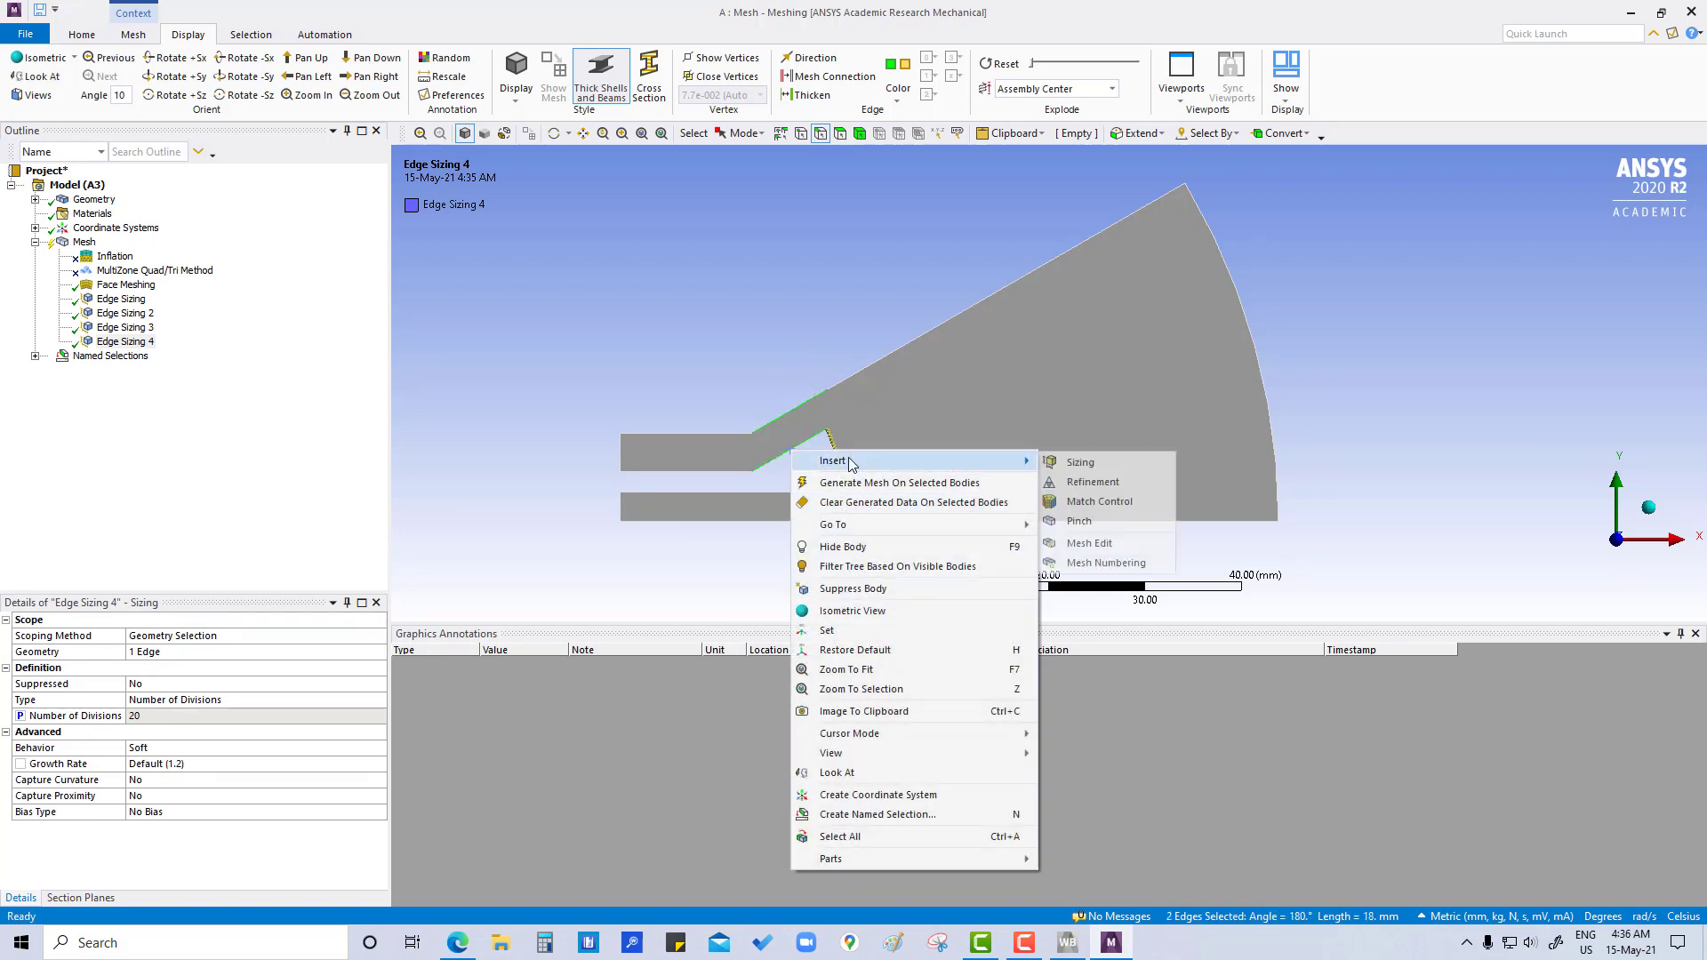
left_click(1067, 463)
- Define the inclined edges' sizing by Number of Divisions, set it to 15 and mark that value as a parameter
left_click(138, 699)
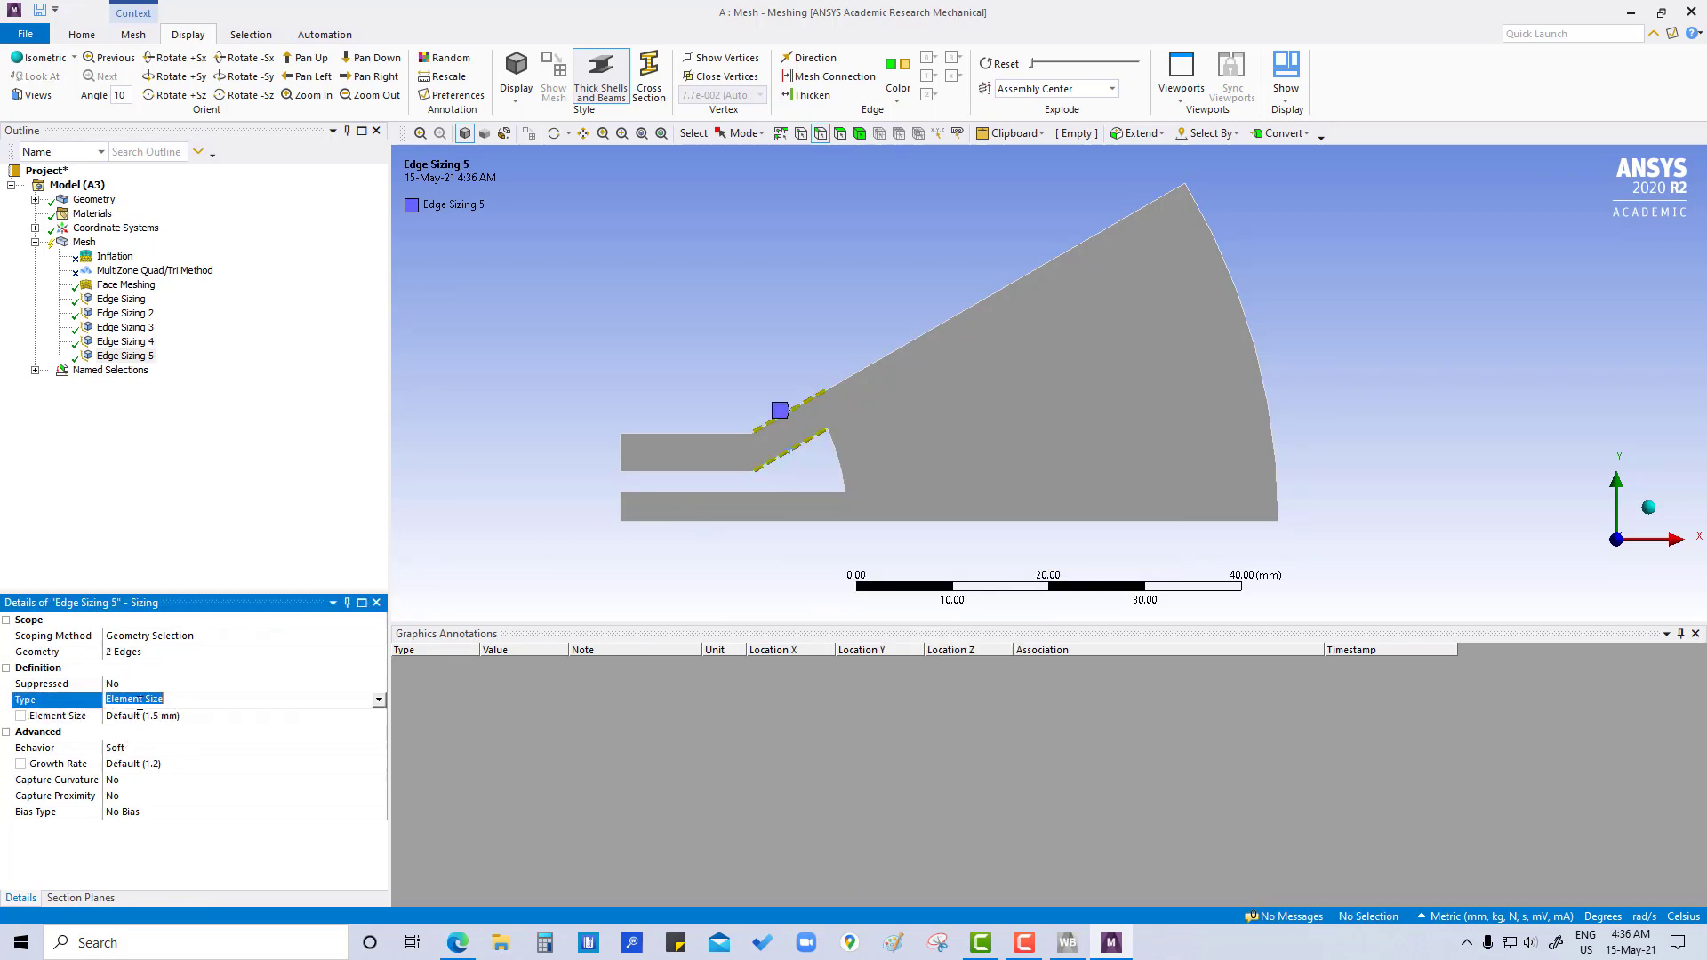
left_click(378, 699)
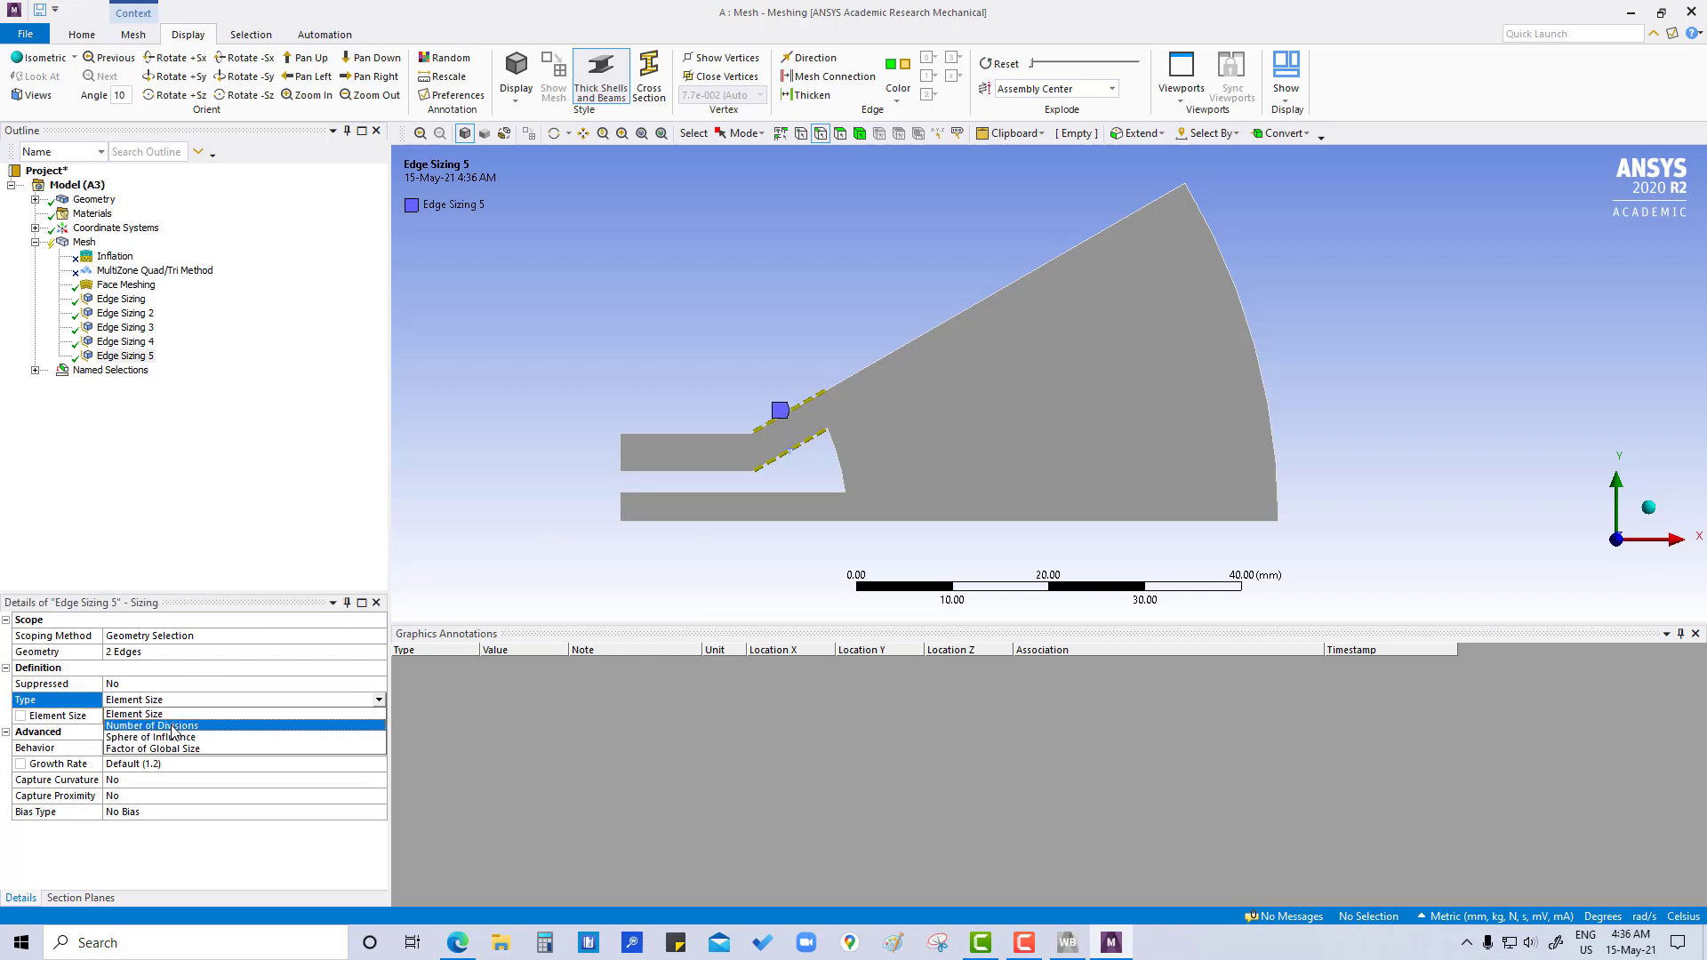
left_click(153, 725)
left_click(152, 719)
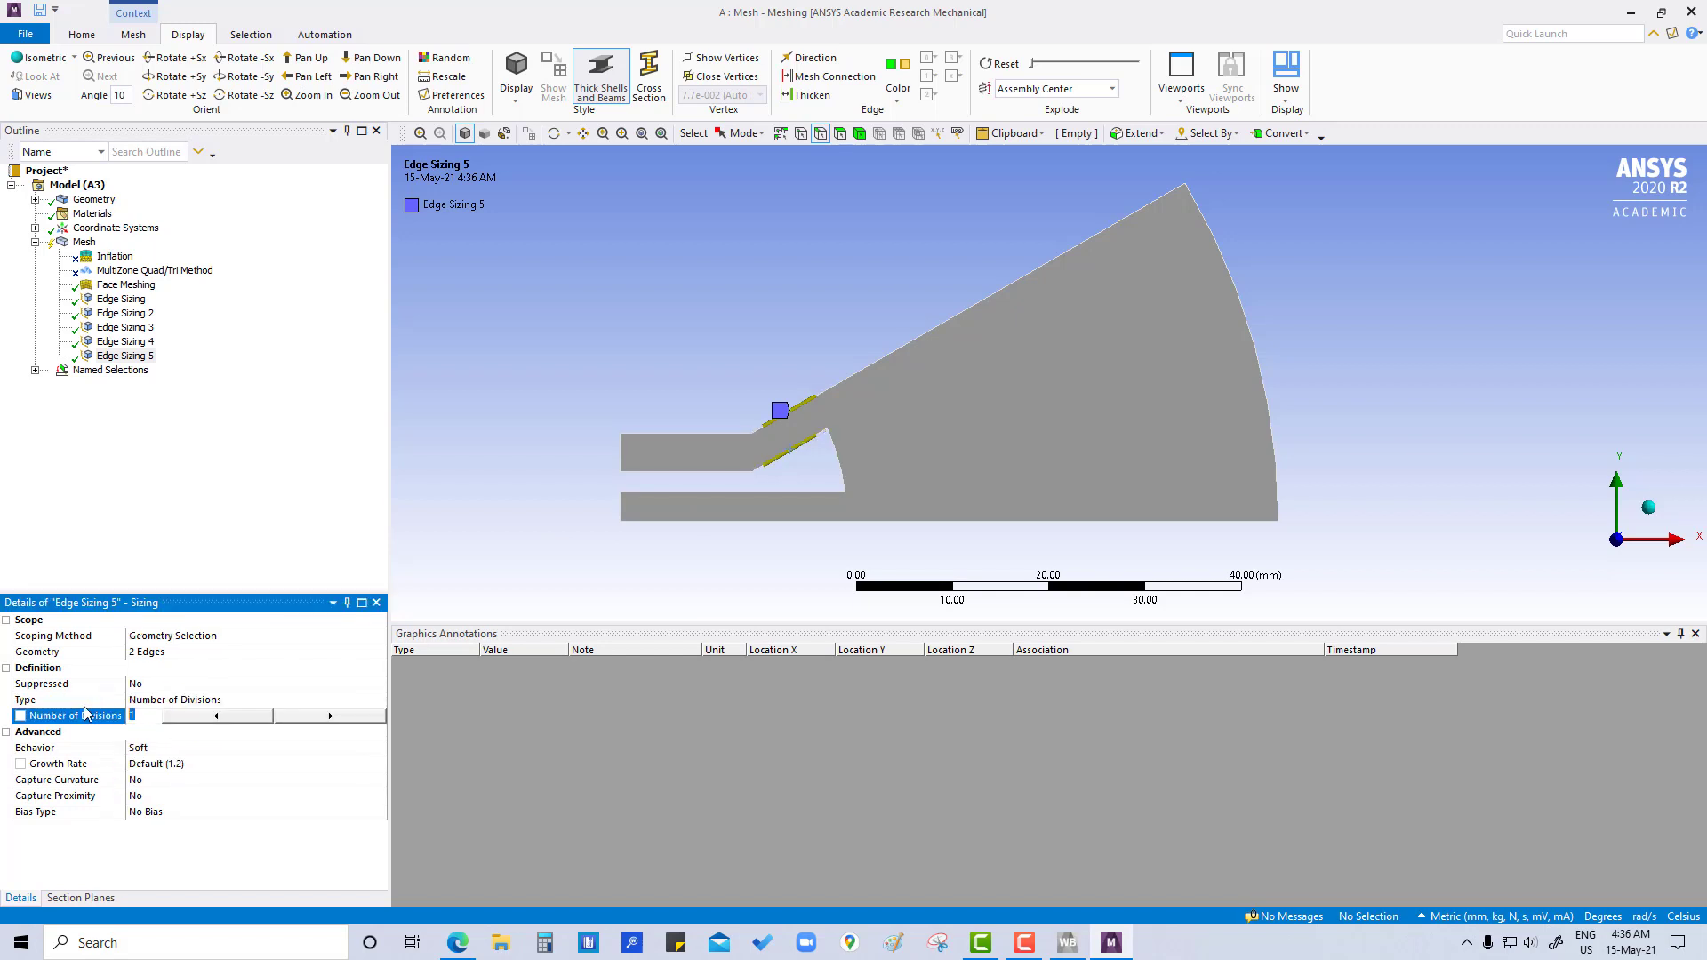
key("Return")
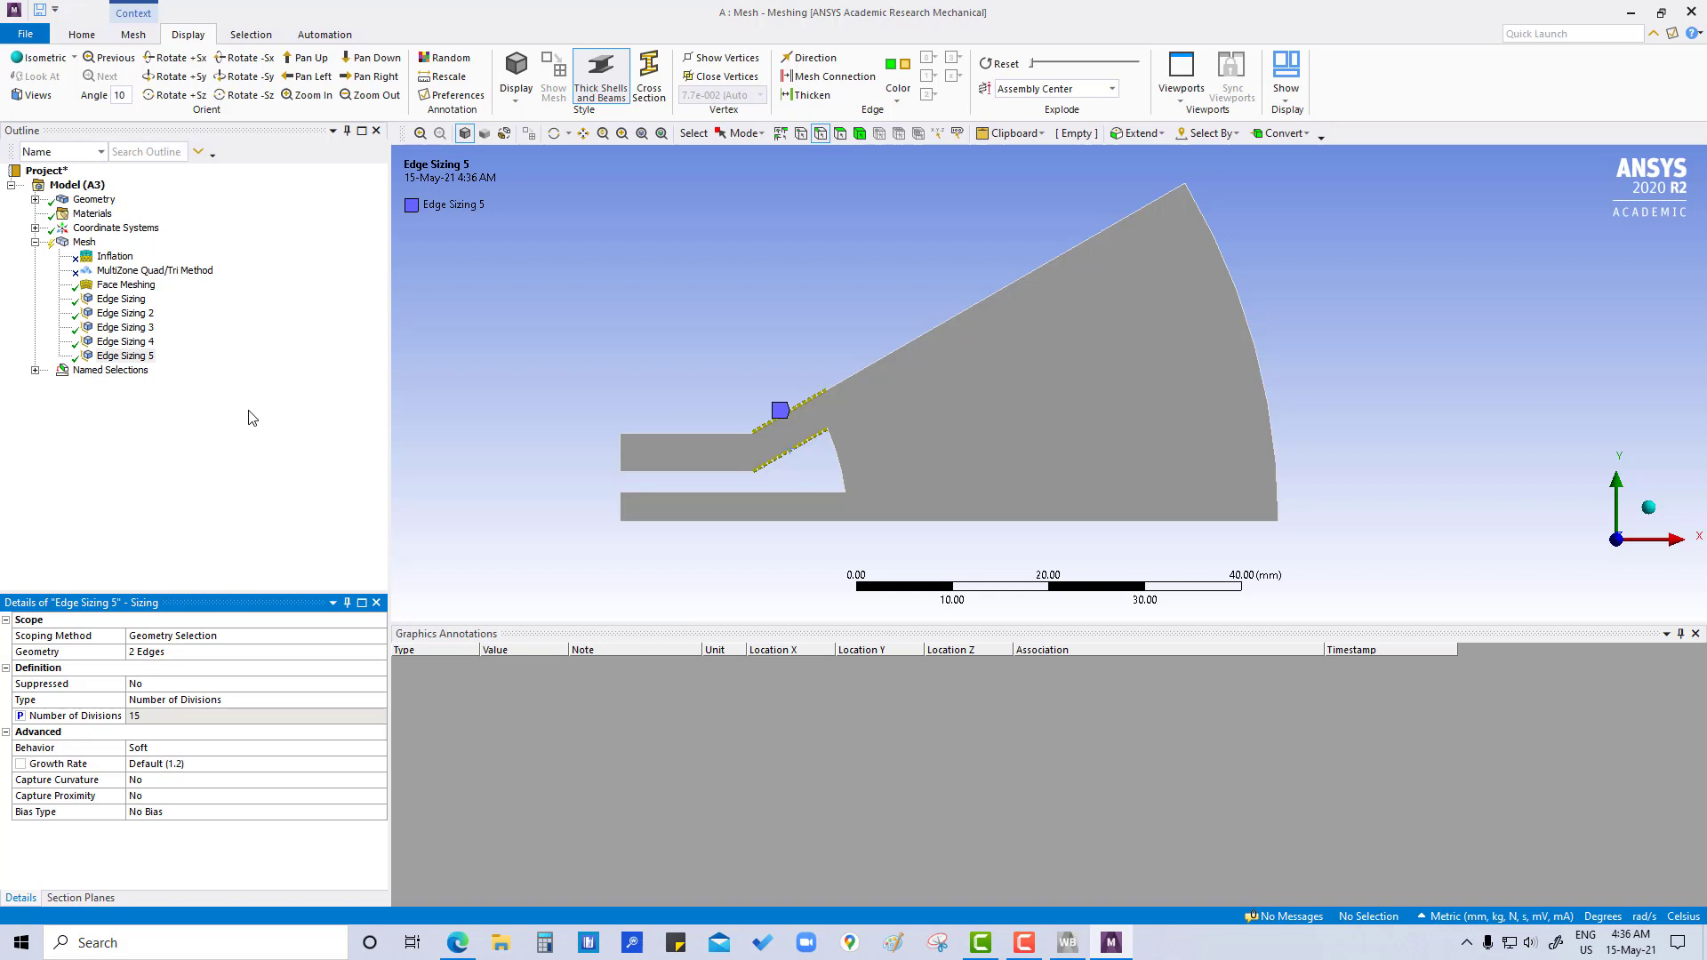
- Add another sizing control to the mesh, with its geometry still unassigned
left_click(1045, 265)
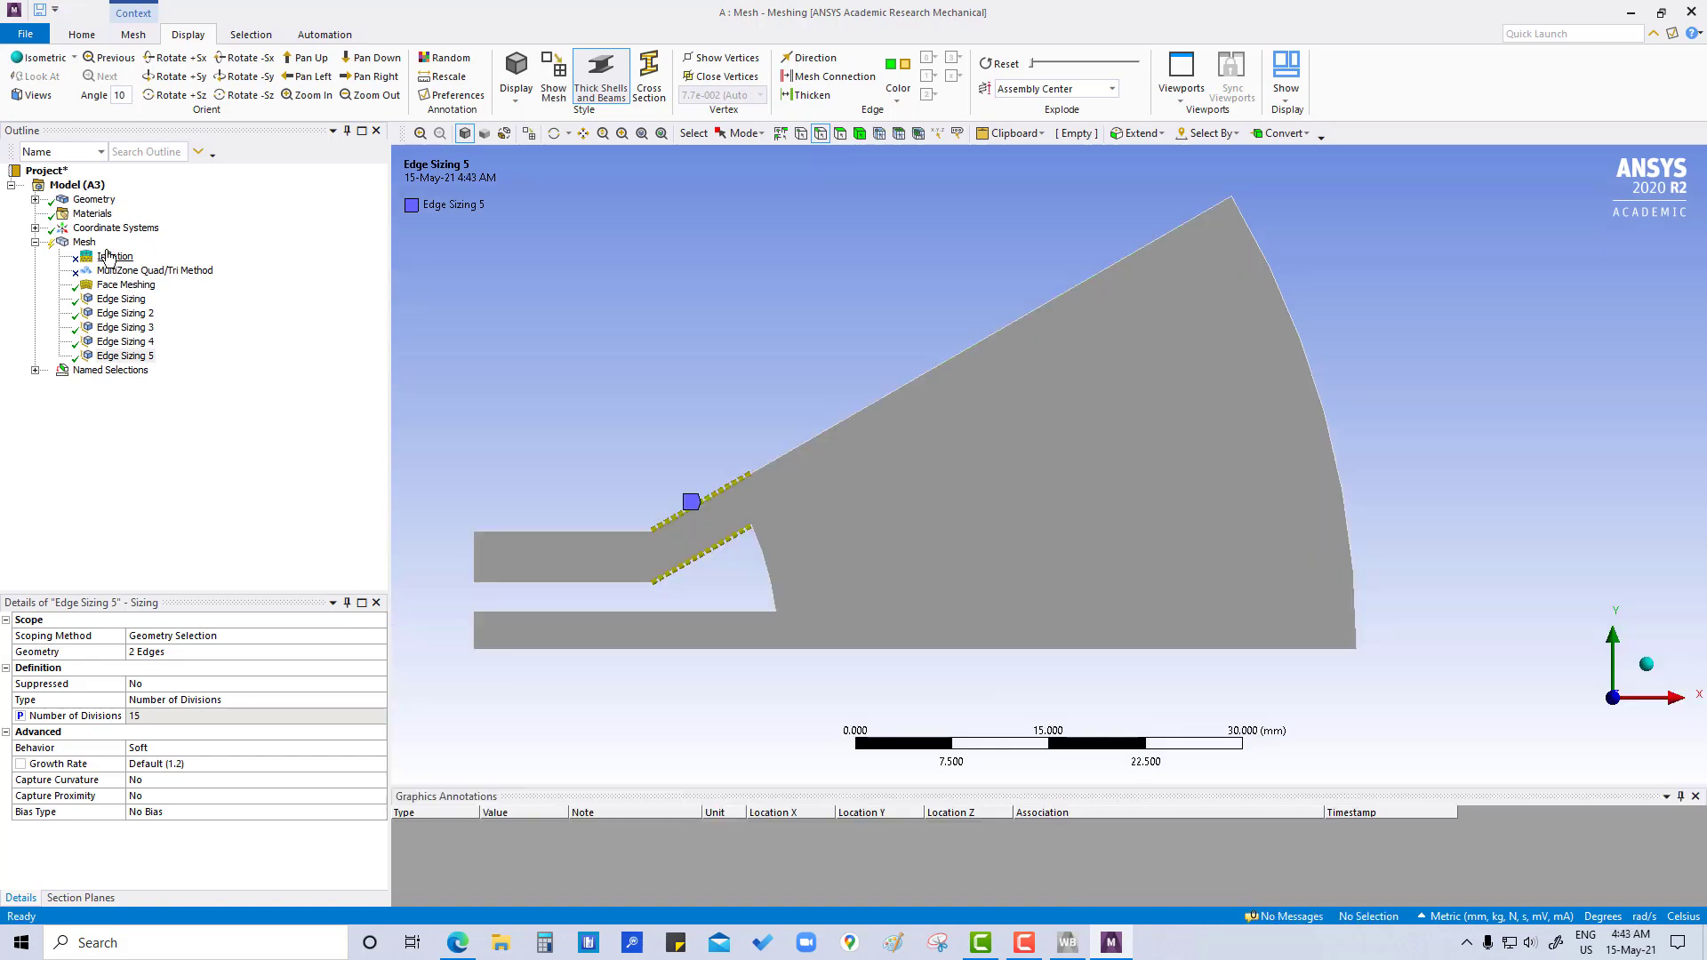
left_click(85, 243)
right_click(85, 243)
mouse_move(133, 255)
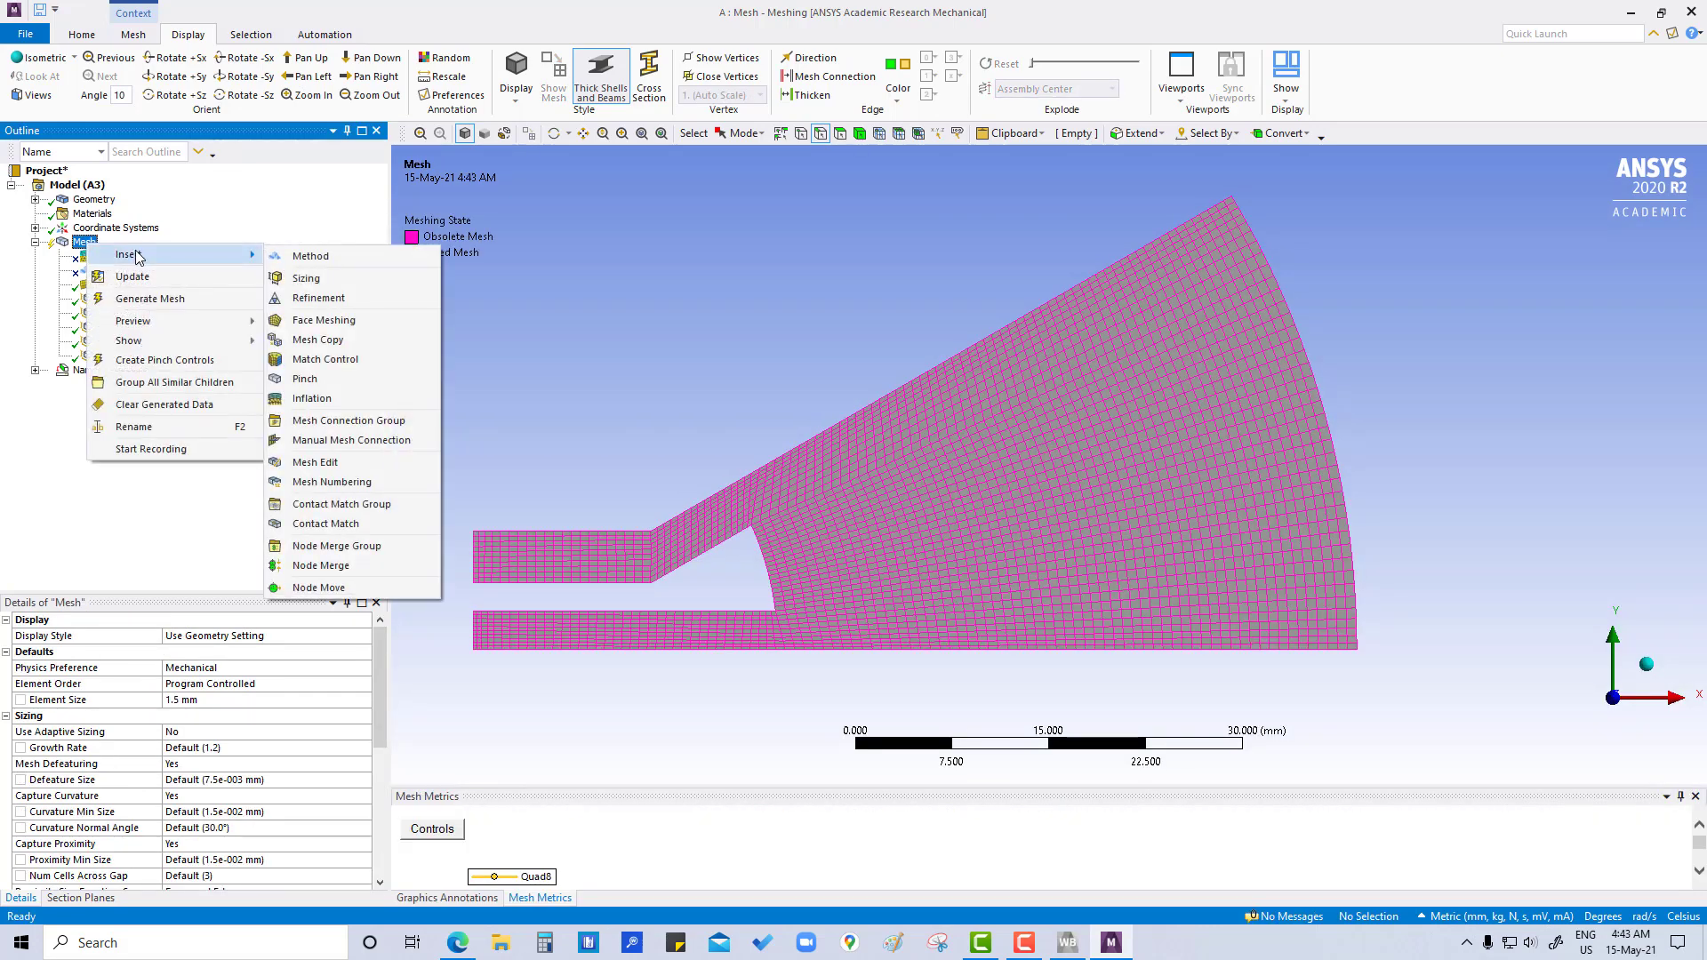
left_click(306, 278)
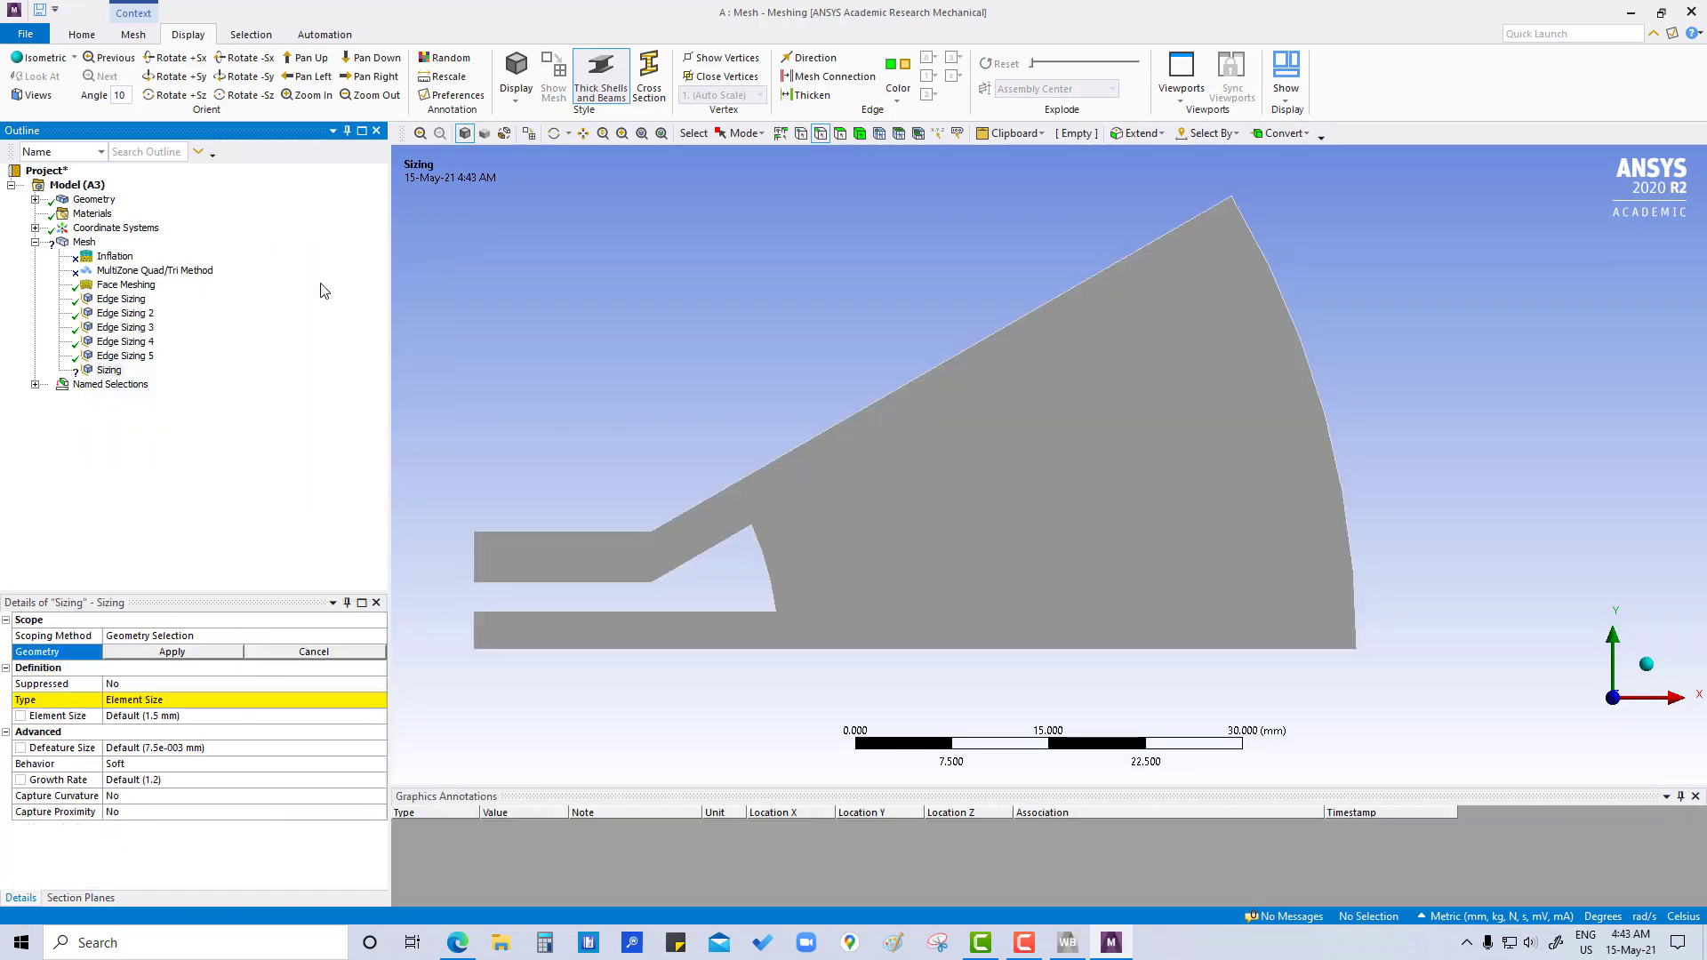
- Assign the sector's long sloped edge and its long horizontal bottom edge to the new sizing control
left_click(1036, 311)
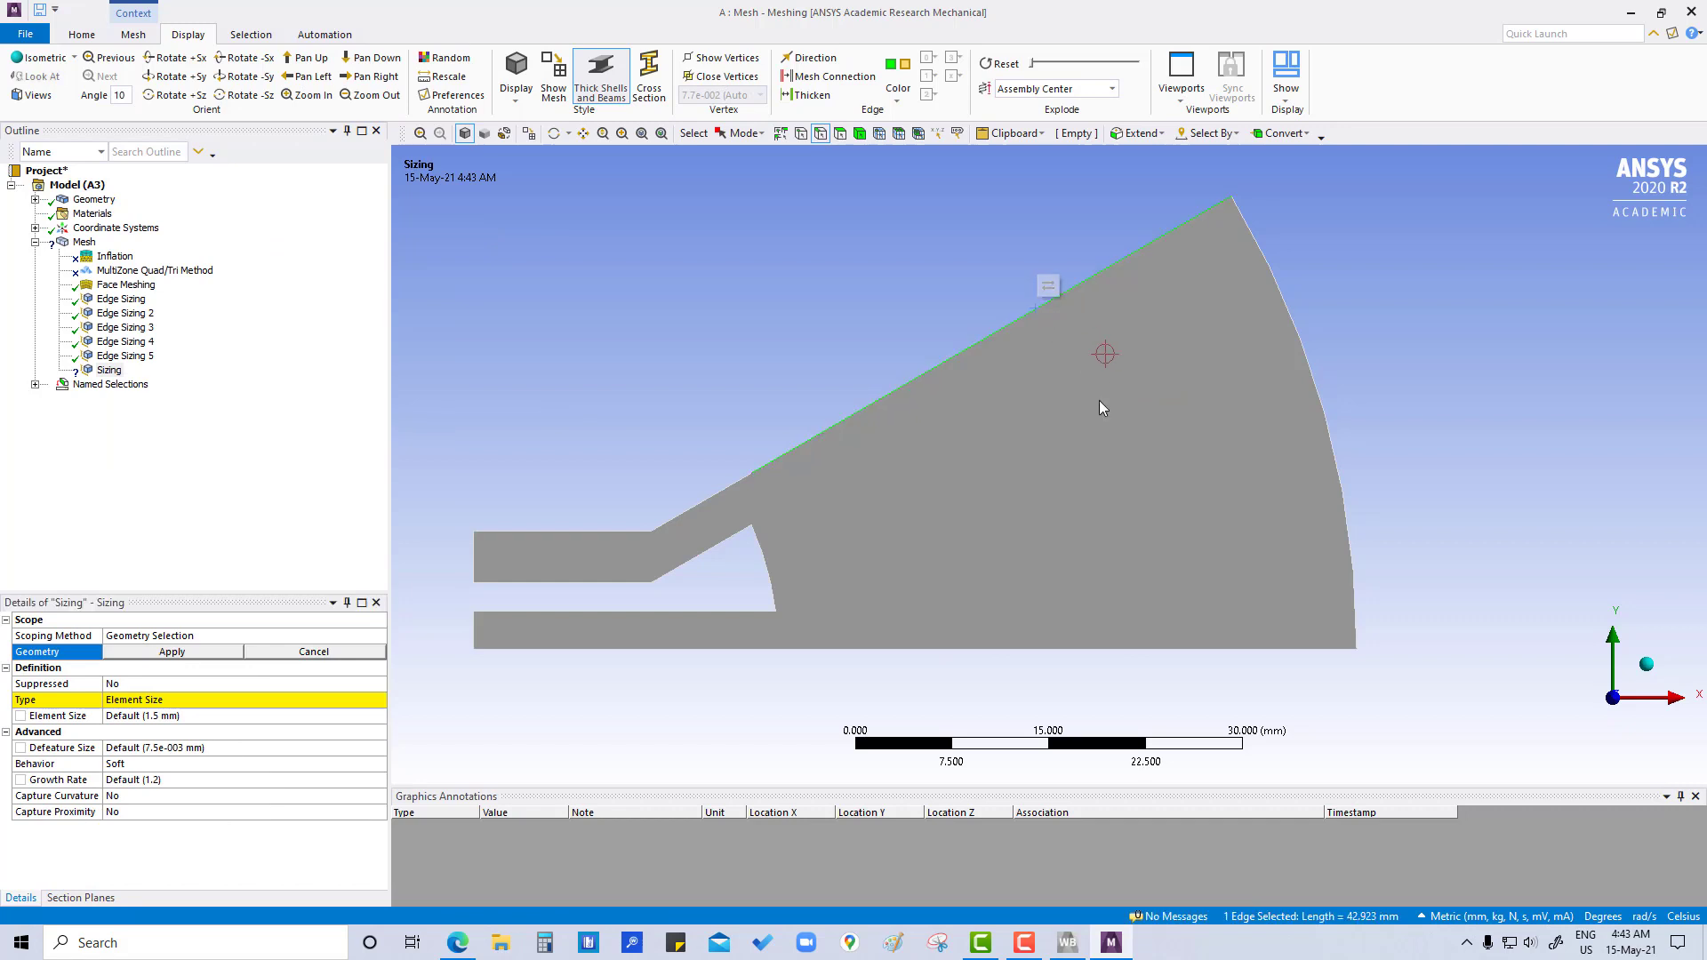
left_click(1102, 650, "ctrl")
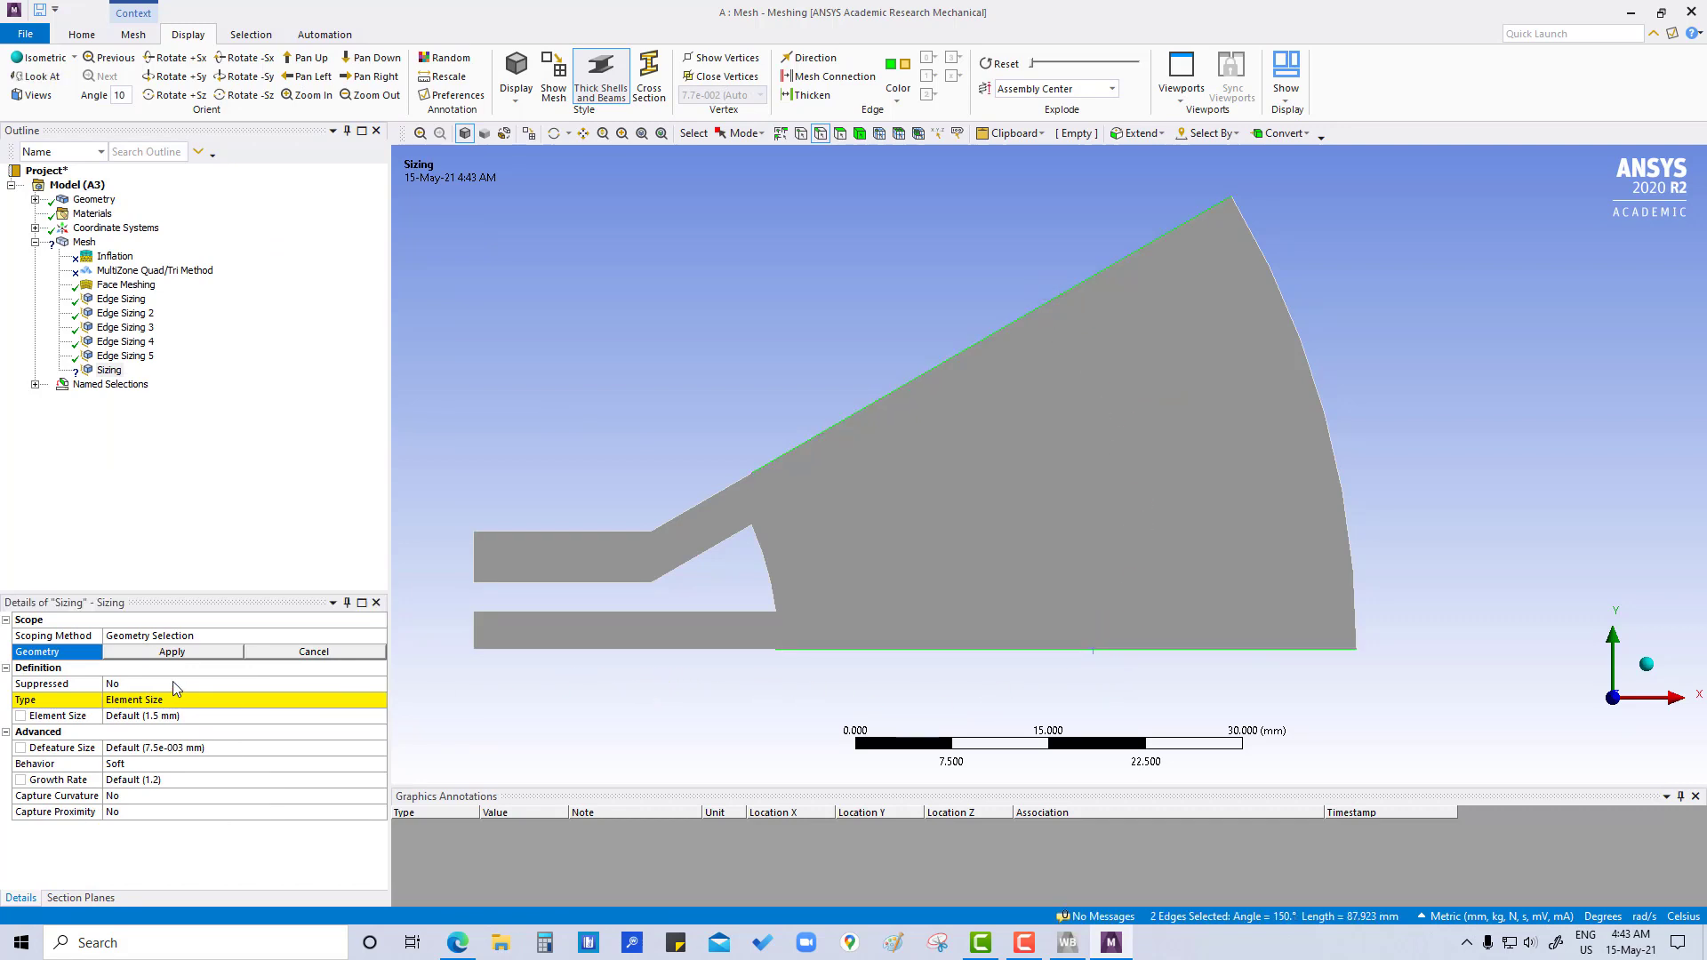
left_click(173, 653)
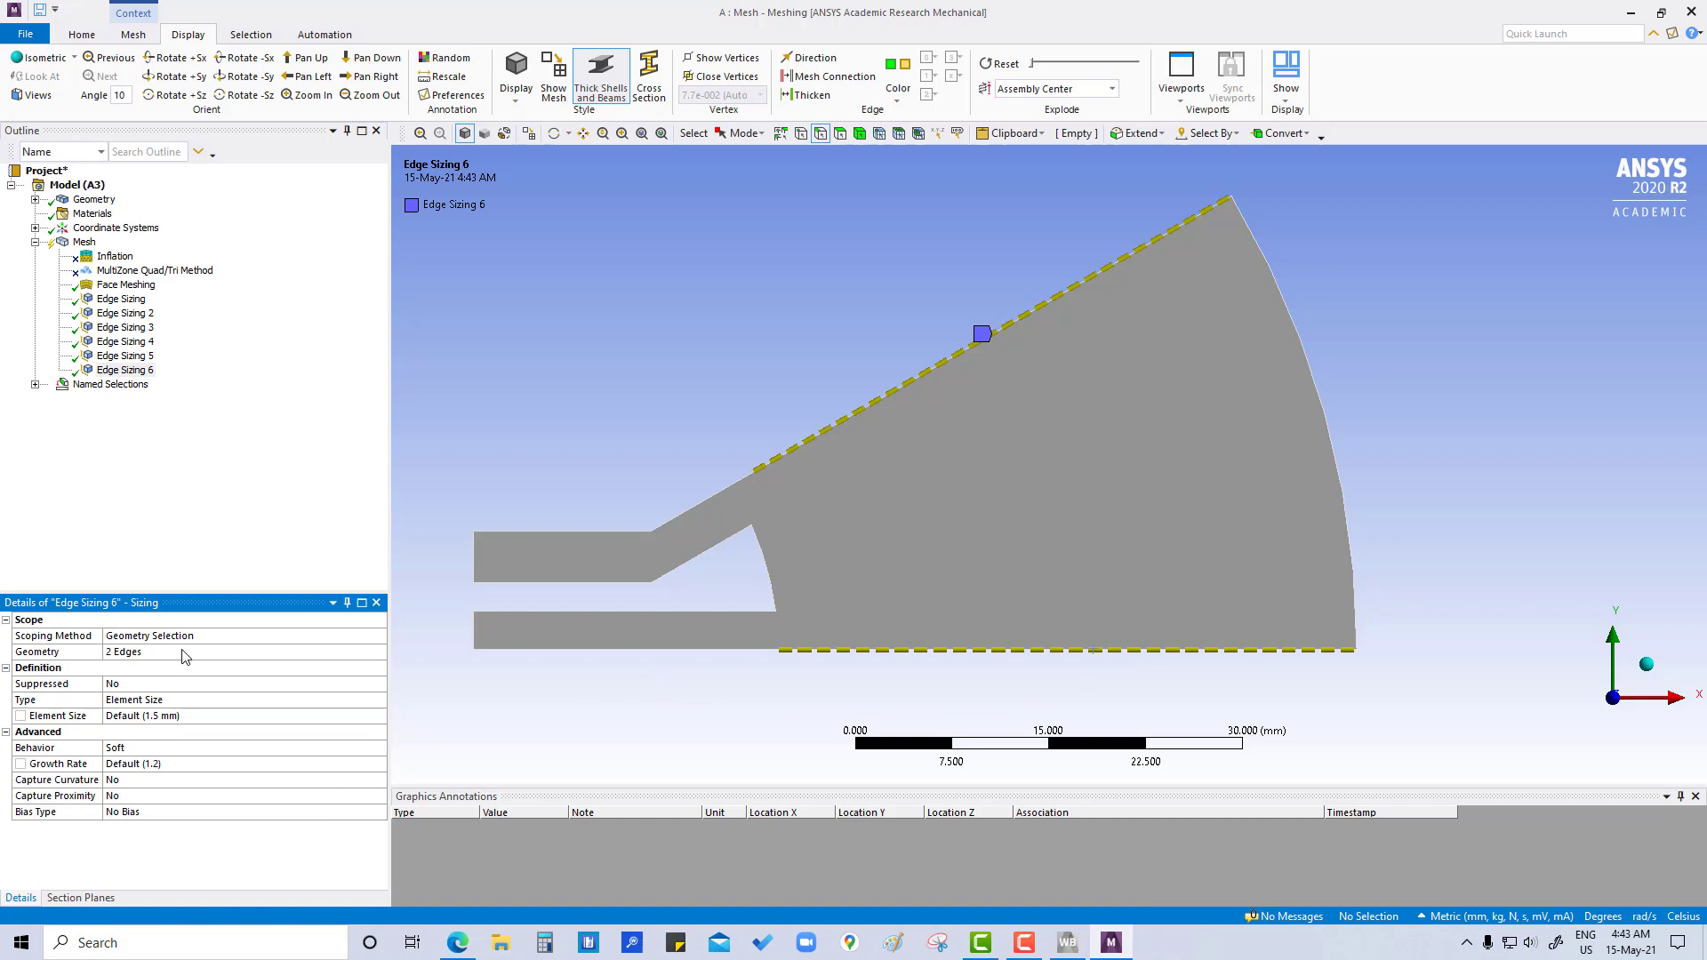
- Define the two long sector edges' sizing by Number of Divisions, set it to 60 and mark that value as a parameter
left_click(211, 698)
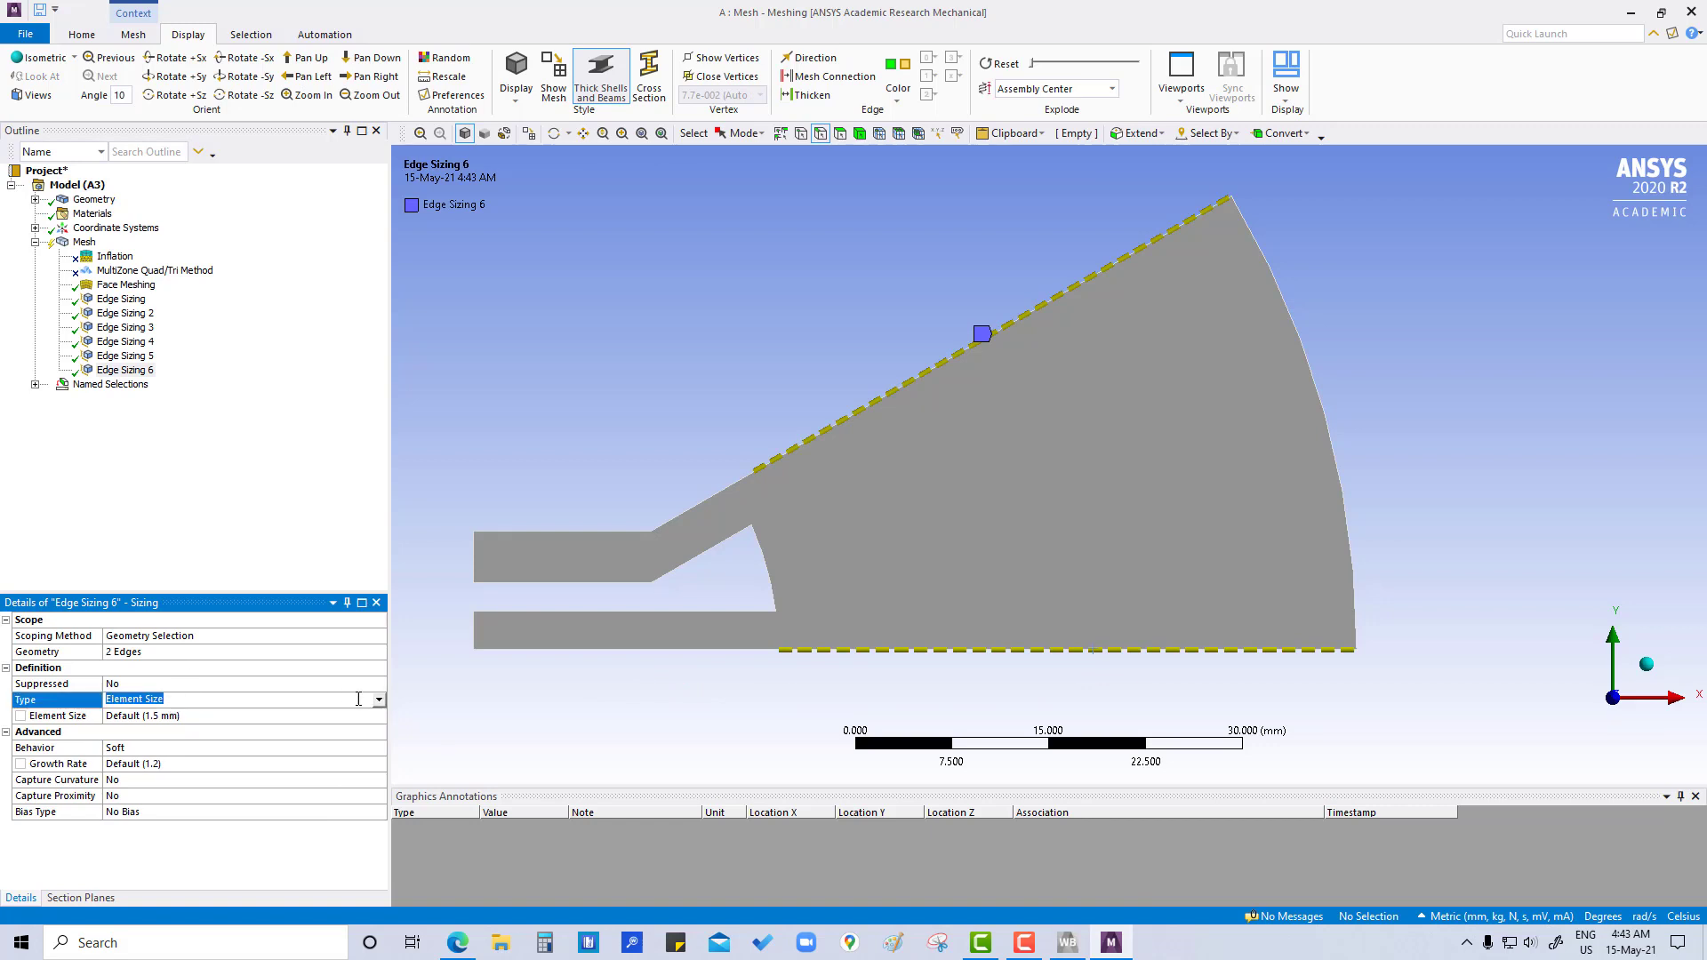
left_click(379, 699)
left_click(263, 726)
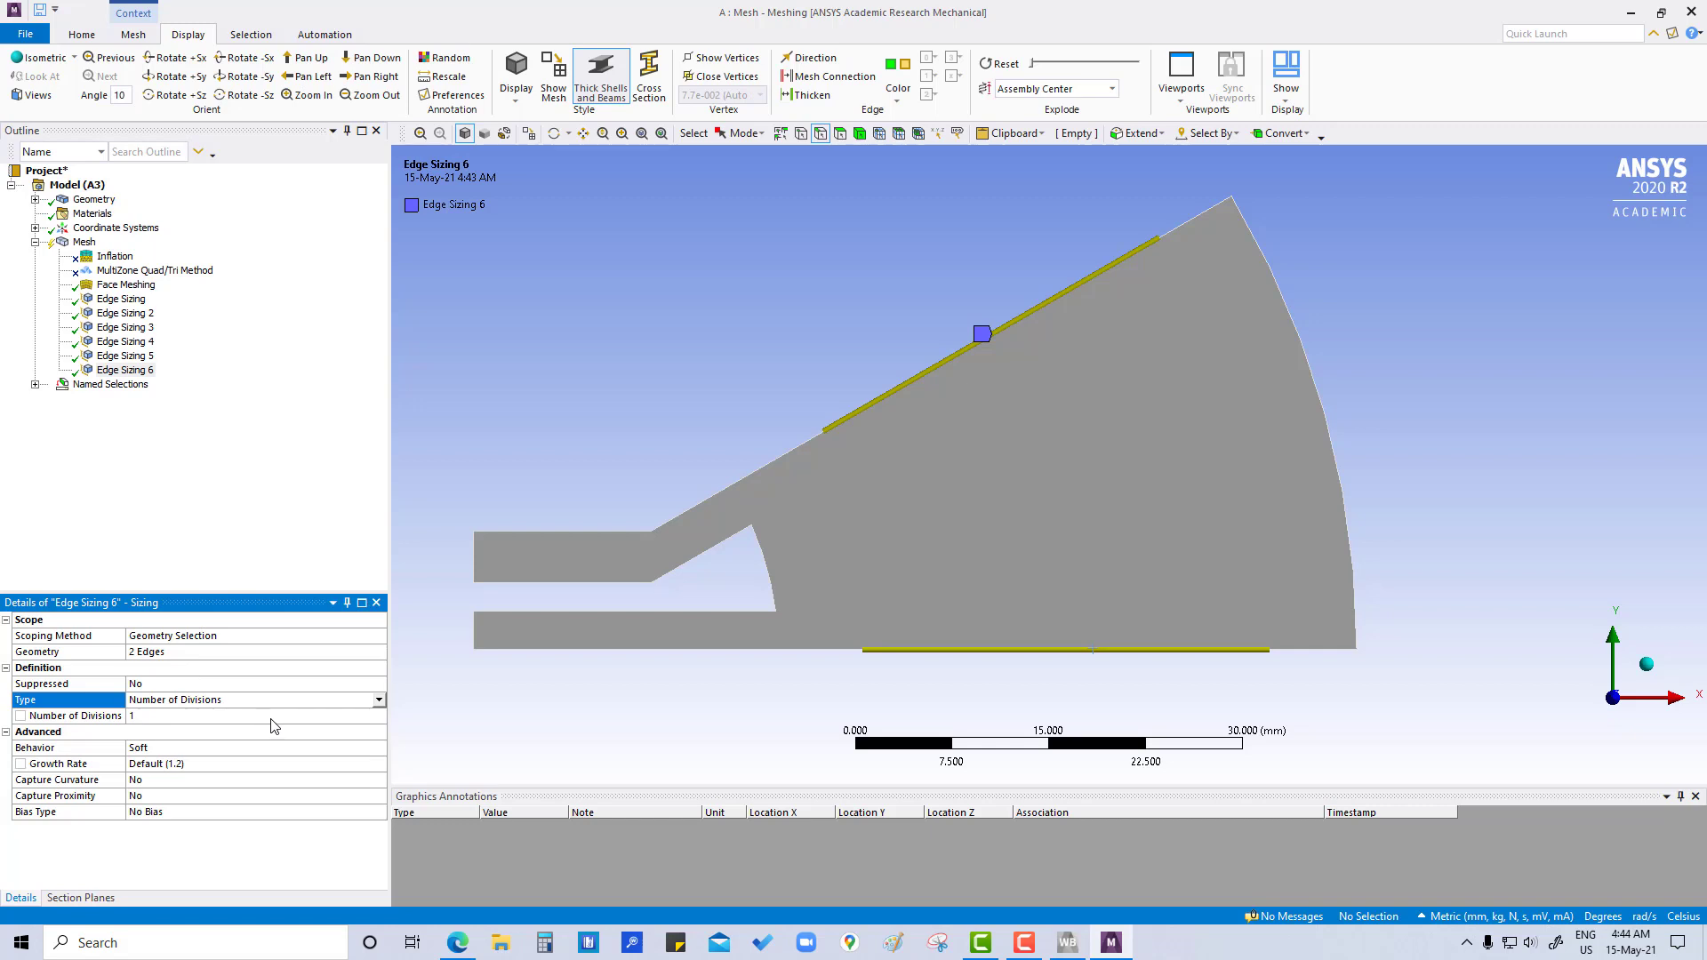
left_click(327, 715)
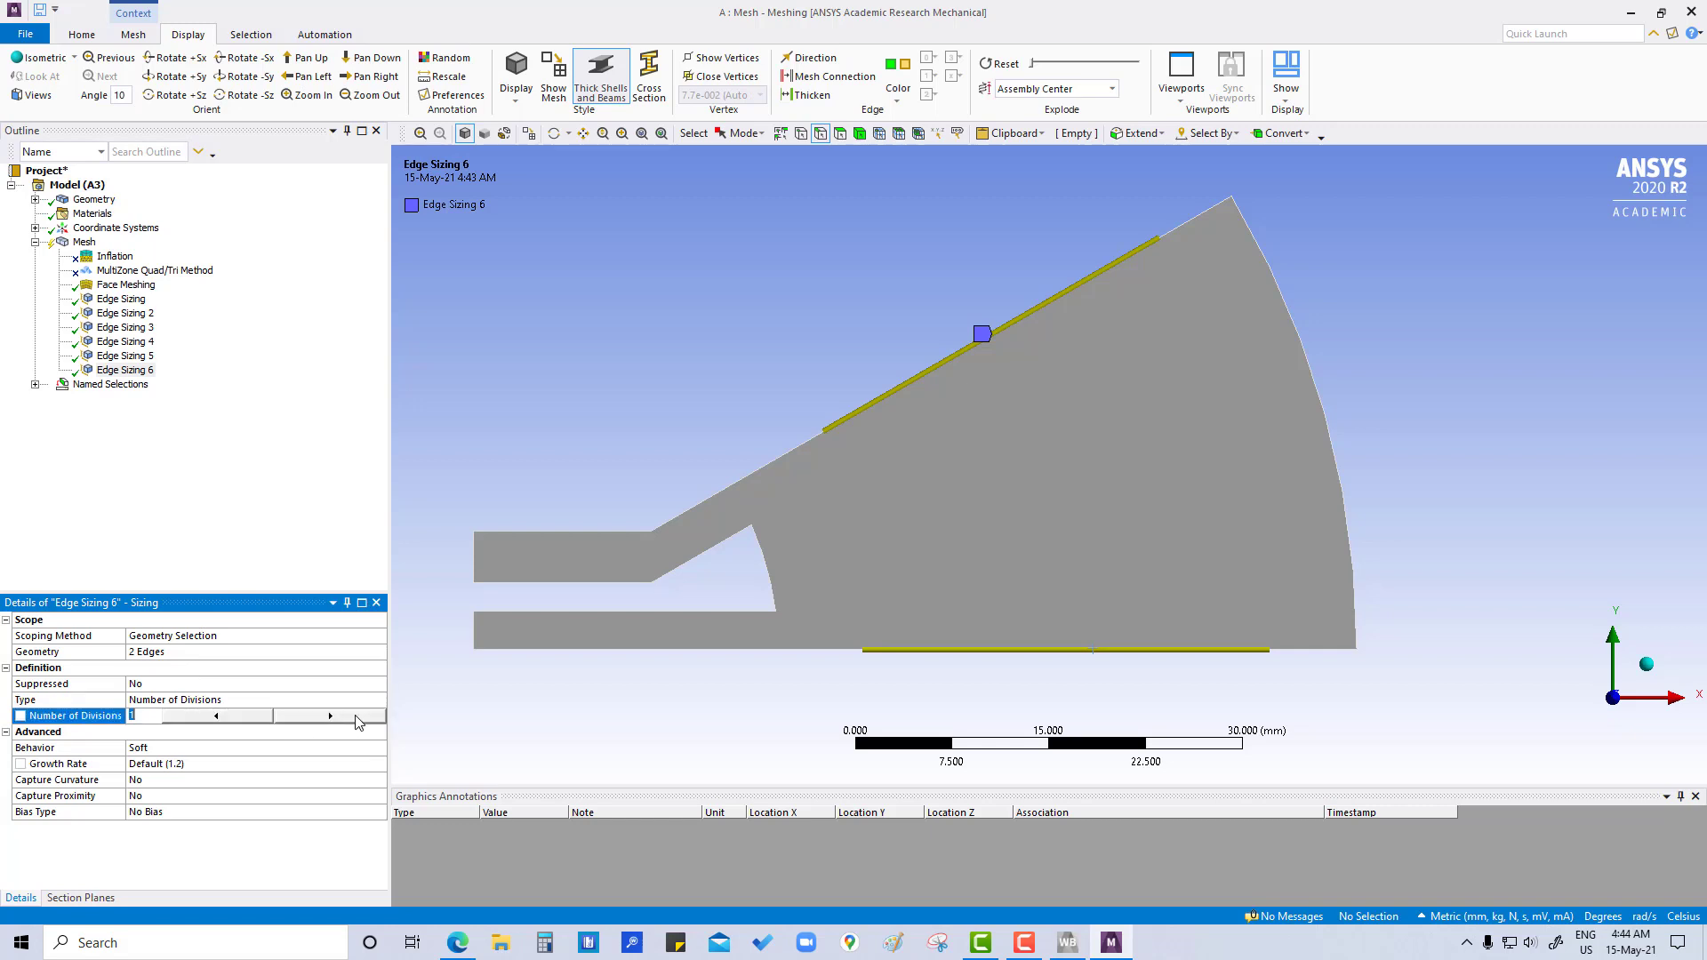
left_click(351, 714)
left_click(350, 713)
left_click(350, 714)
left_click_drag(149, 718, 99, 721)
type("60")
left_click(19, 715)
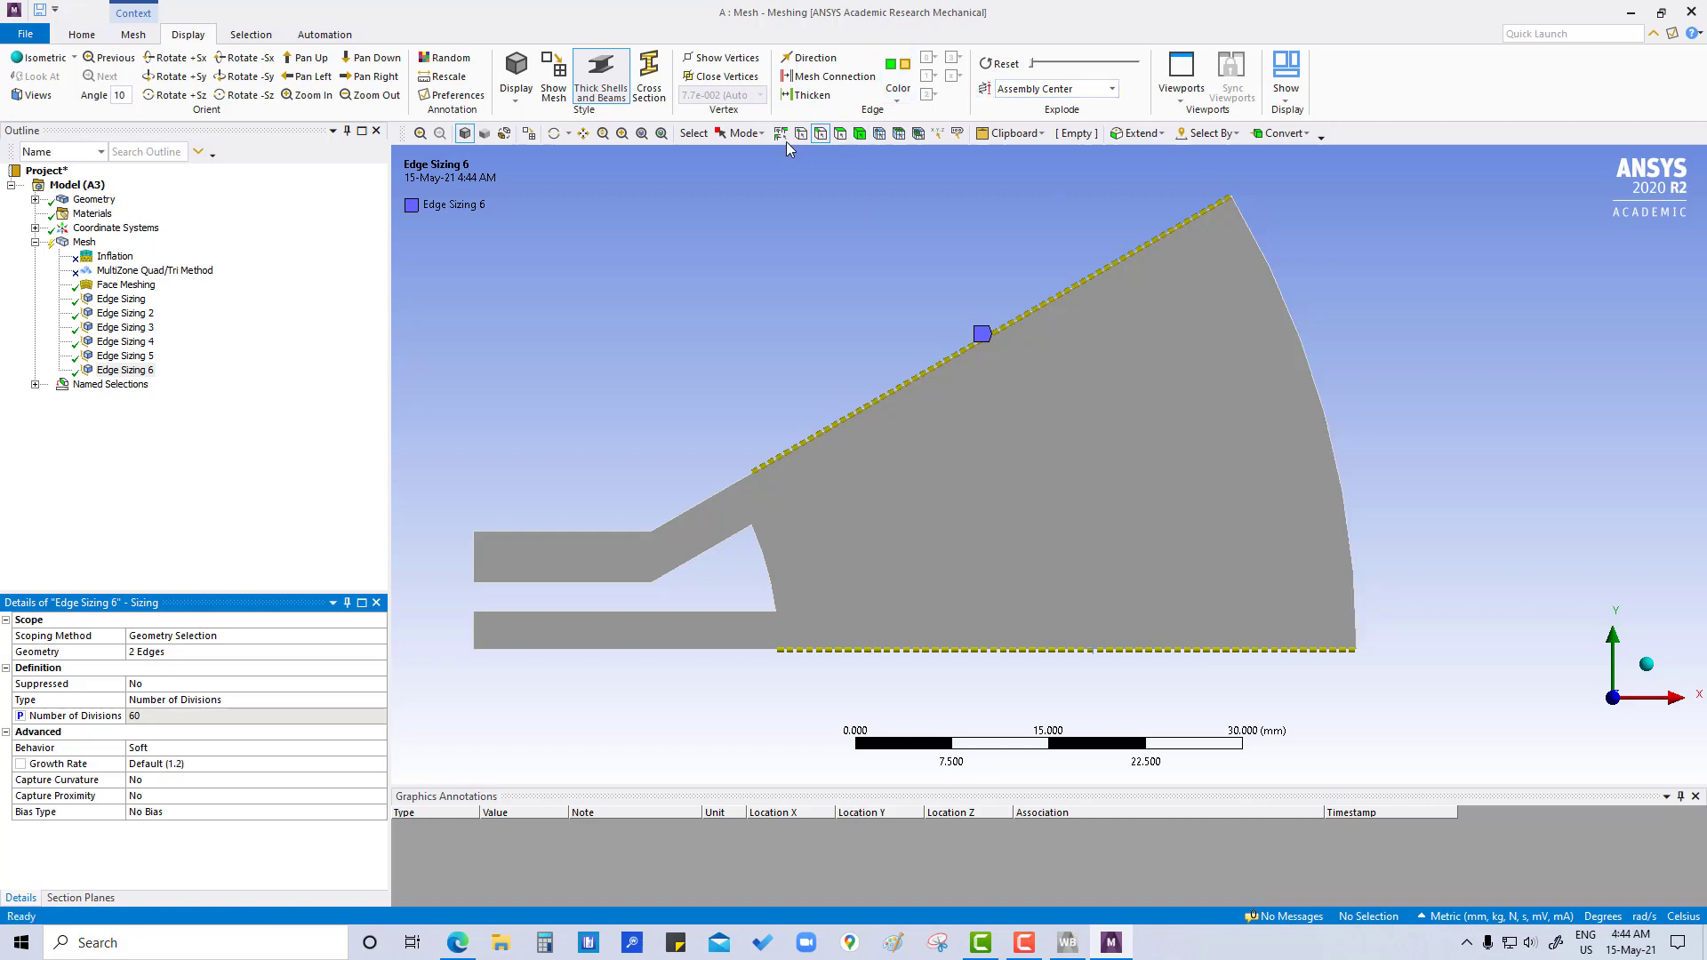
- Display the edge directions and set the long sector edges' sizing behavior to Hard
left_click(809, 57)
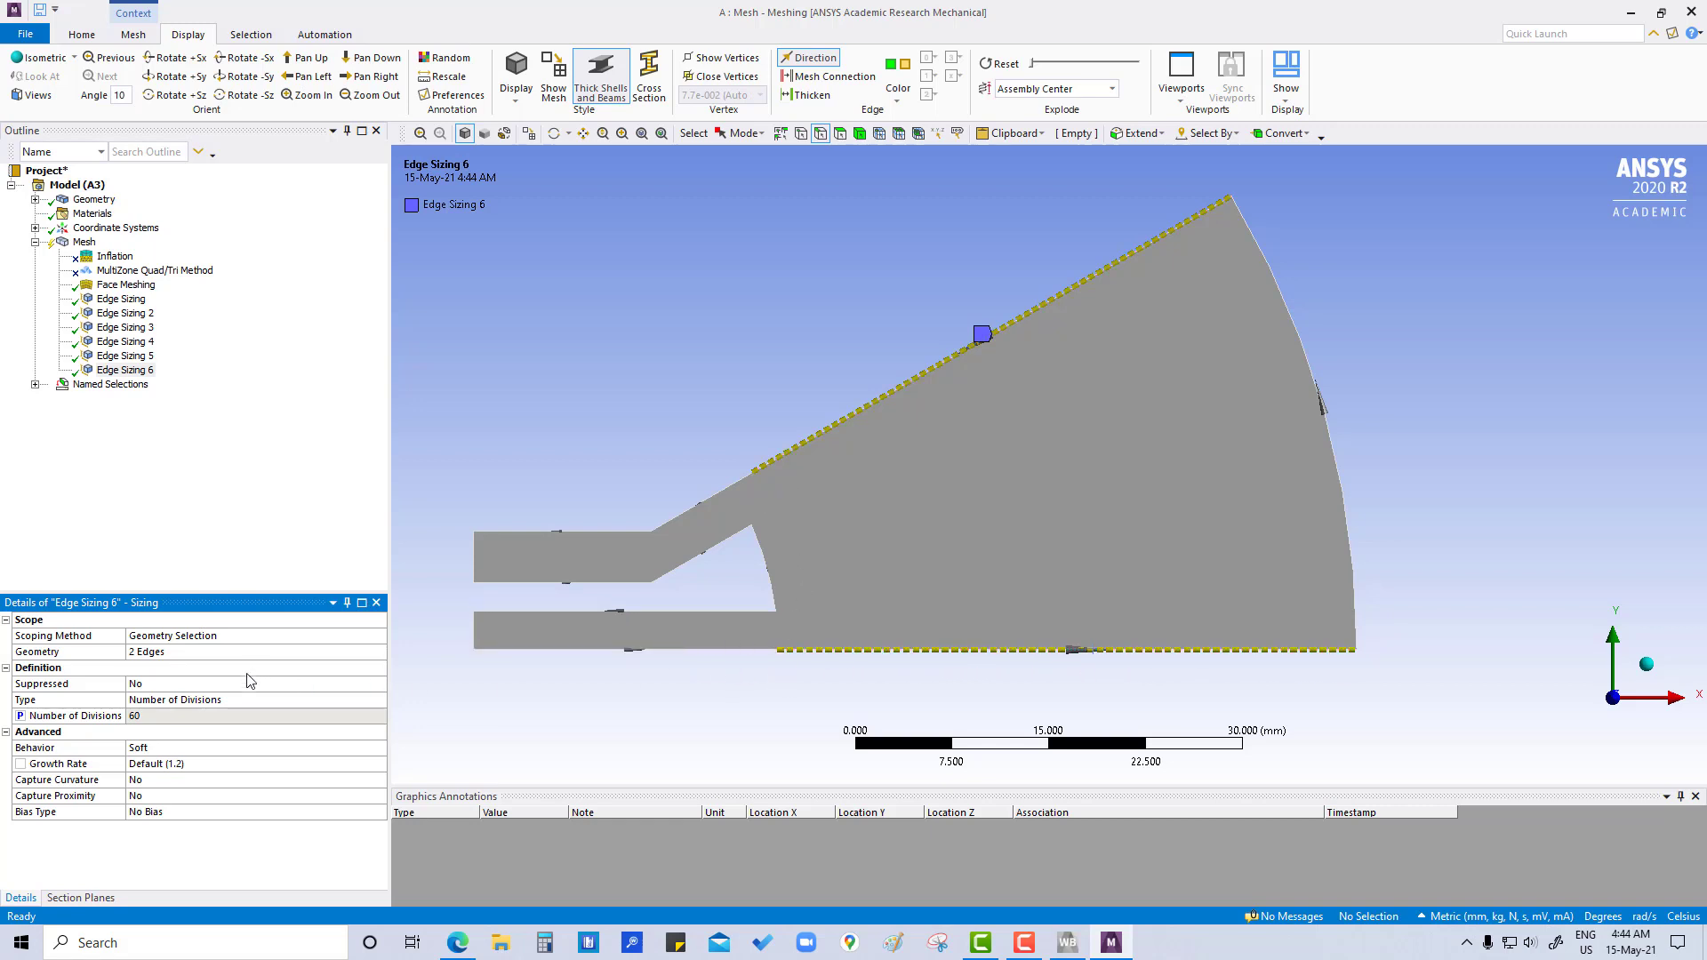
left_click(205, 748)
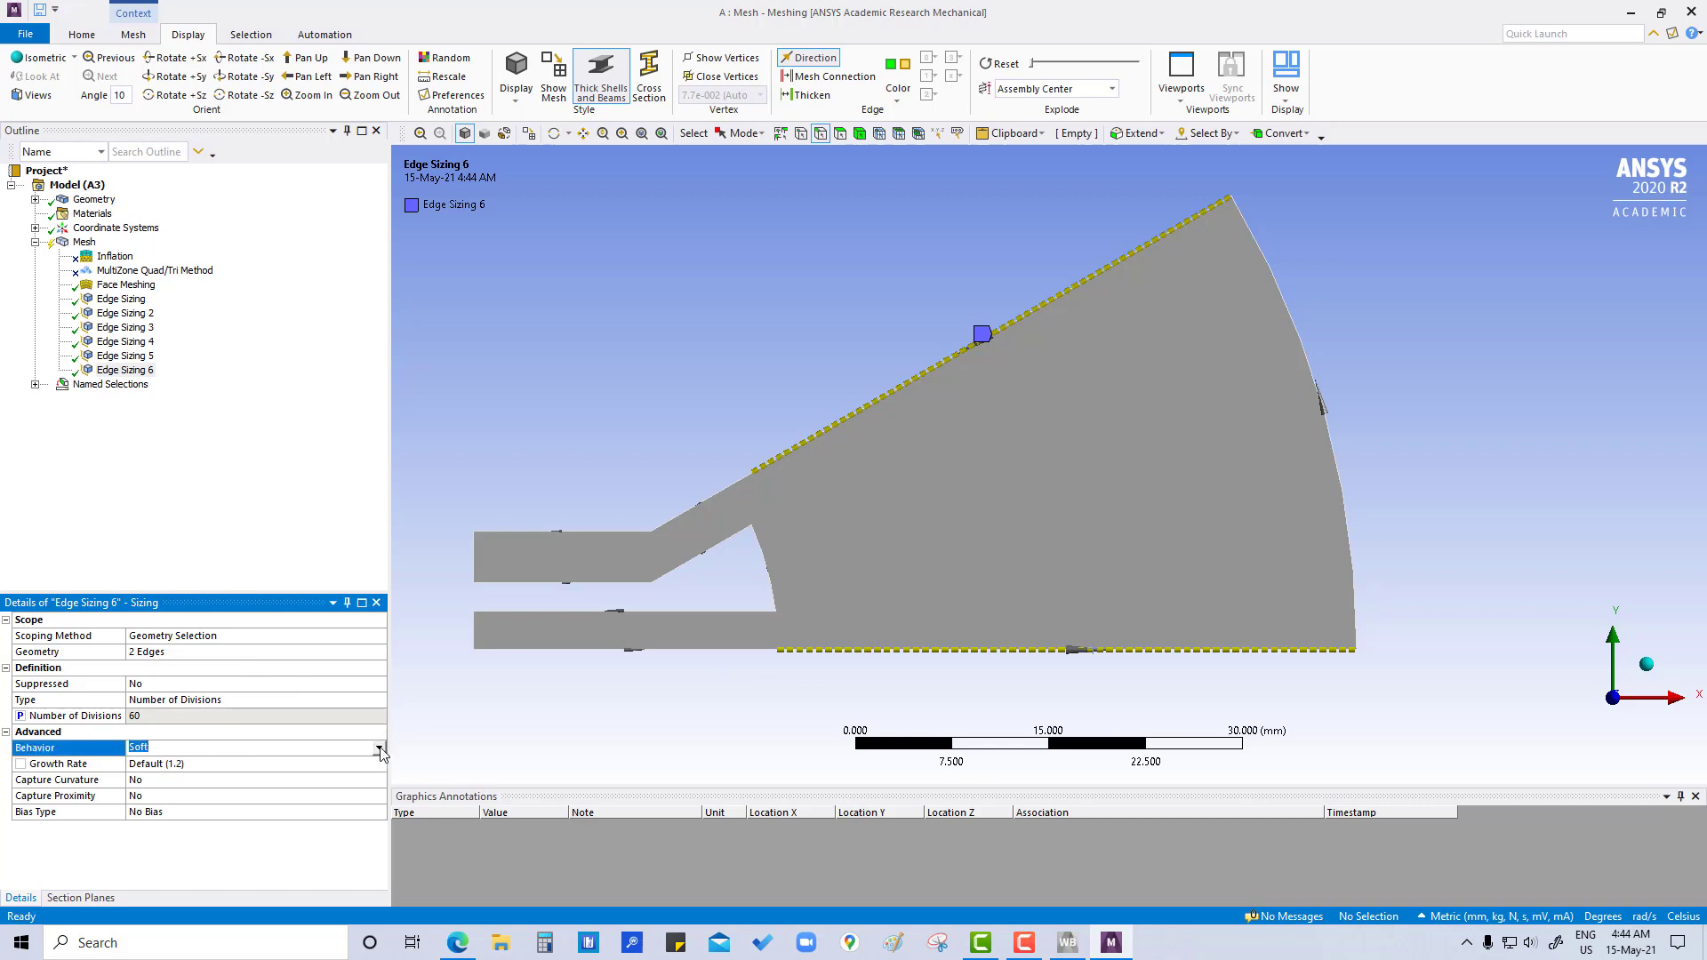
left_click(379, 748)
left_click(258, 774)
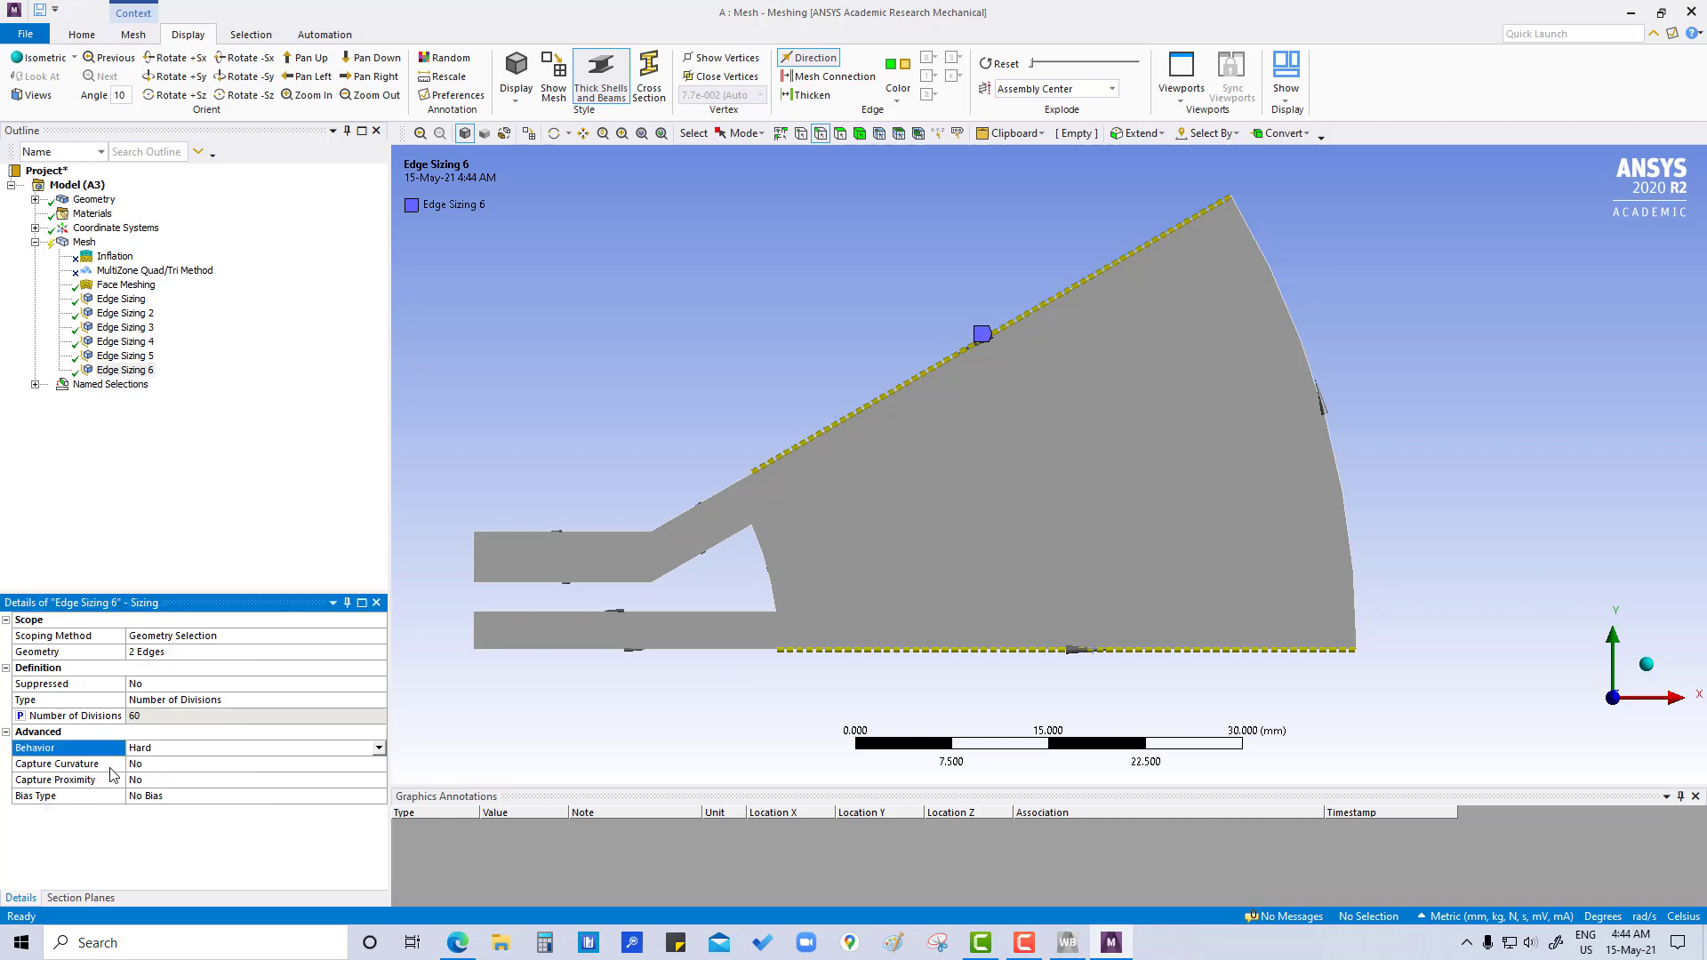
- Give the long sector edges' sizing the long-to-short dash bias type with a bias factor of 5
left_click(167, 796)
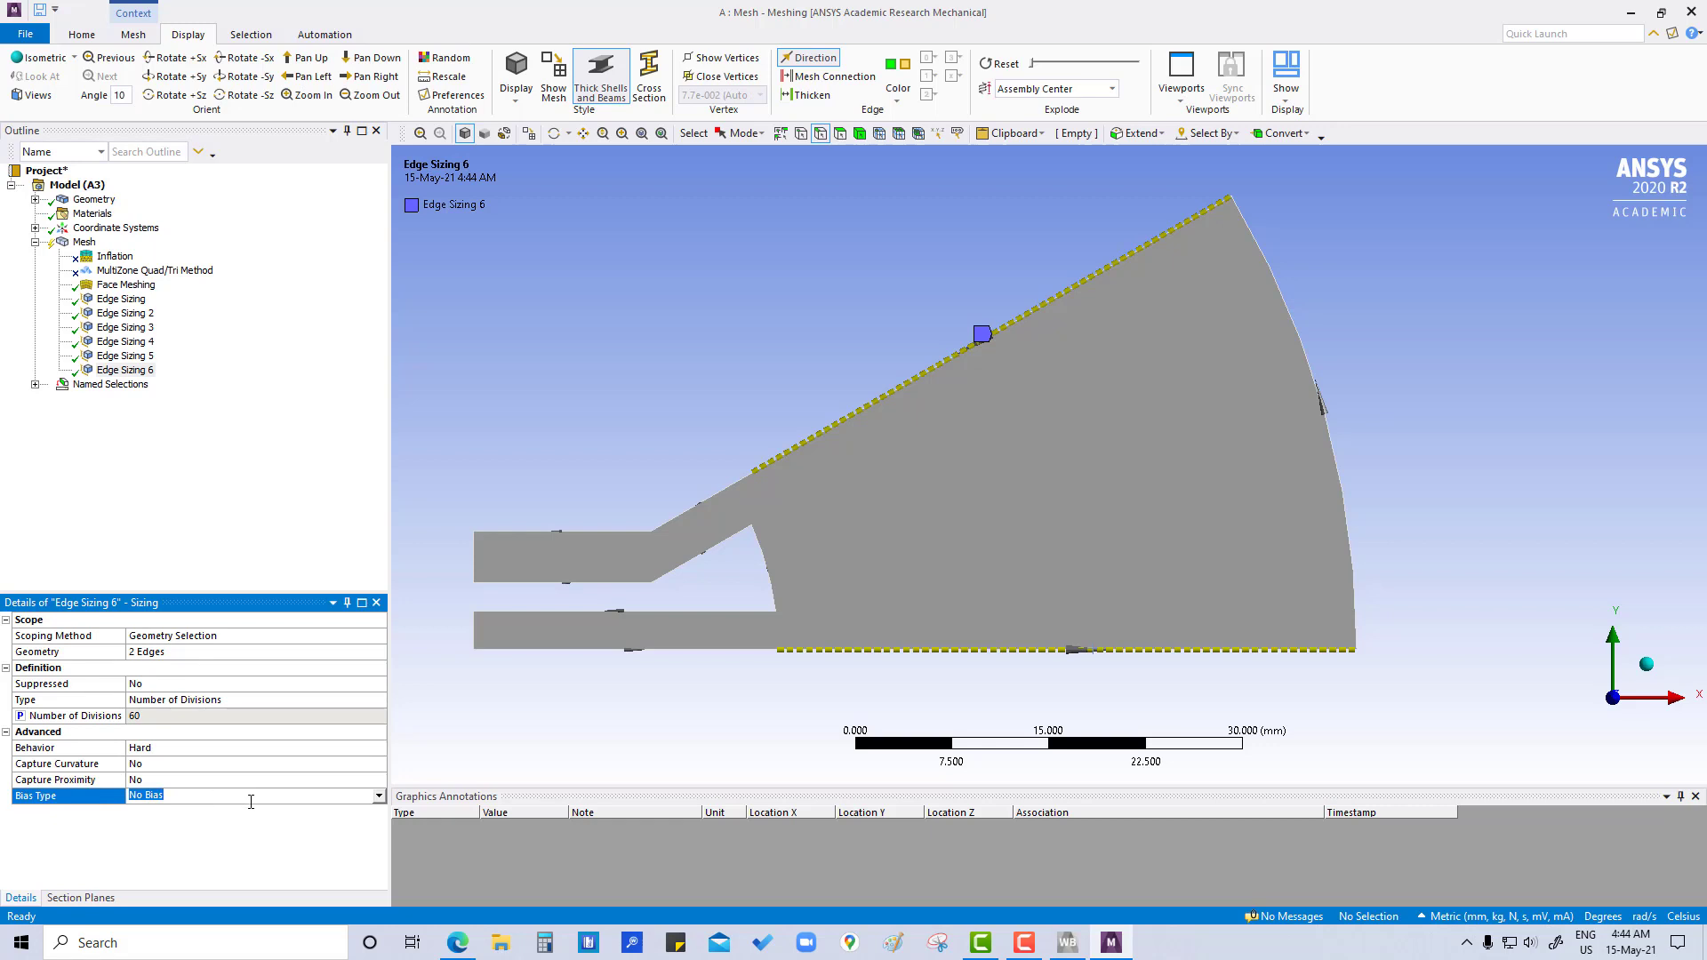
left_click(379, 796)
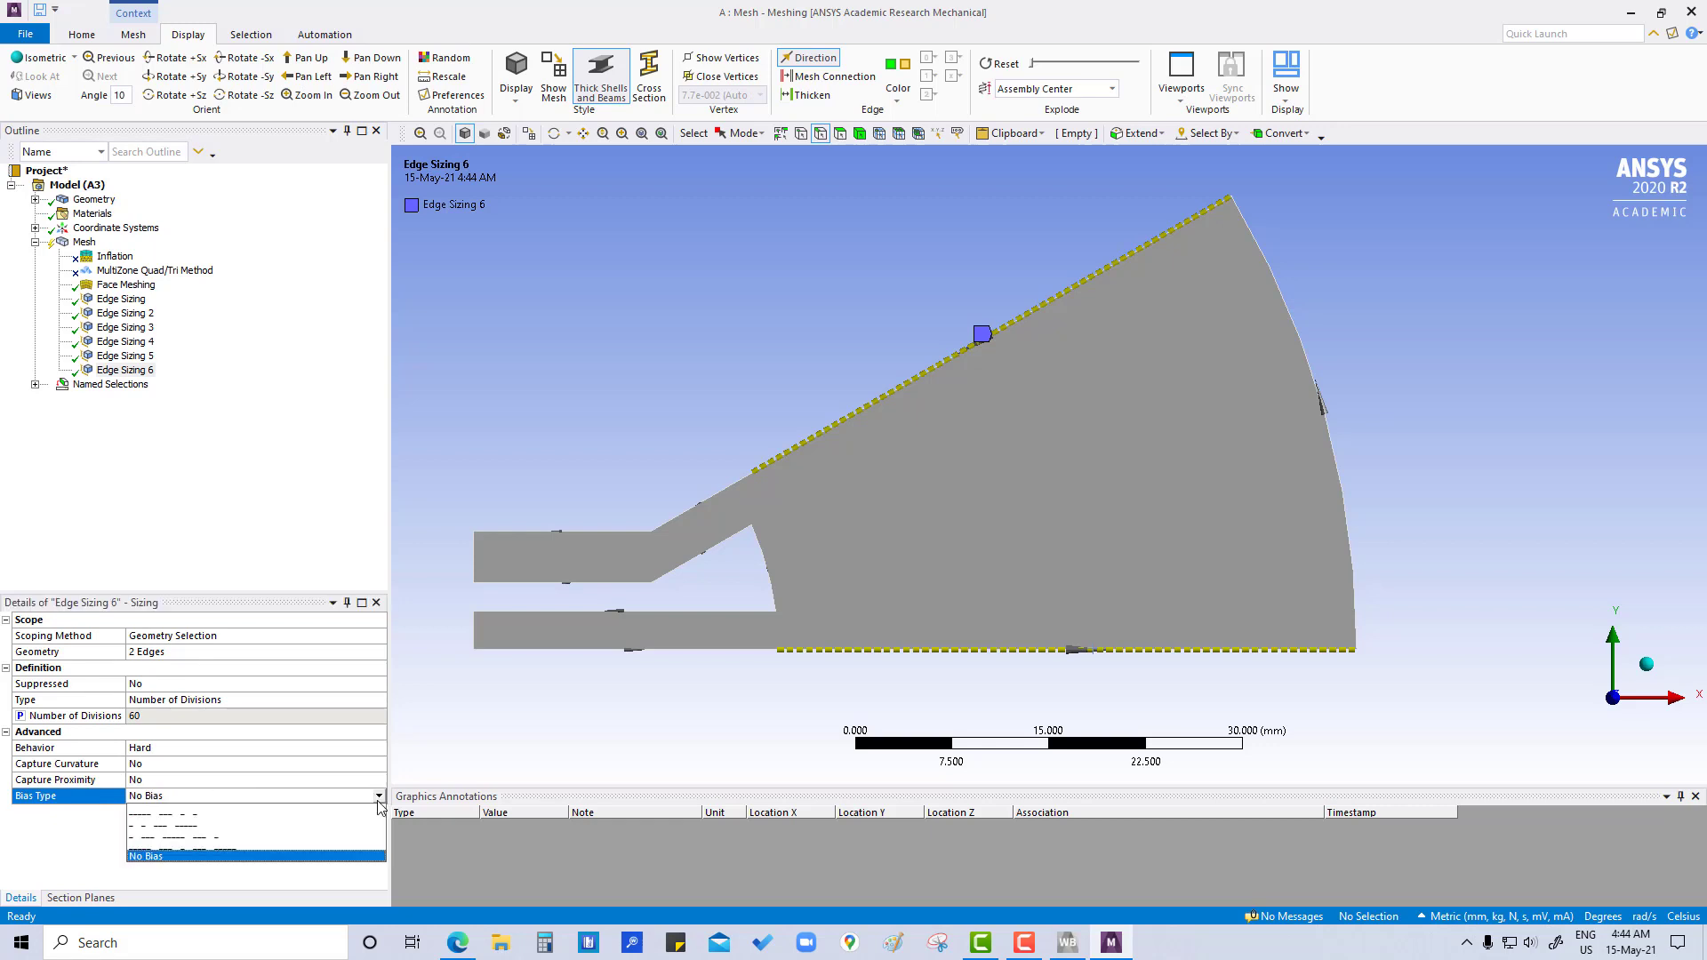
left_click(185, 819)
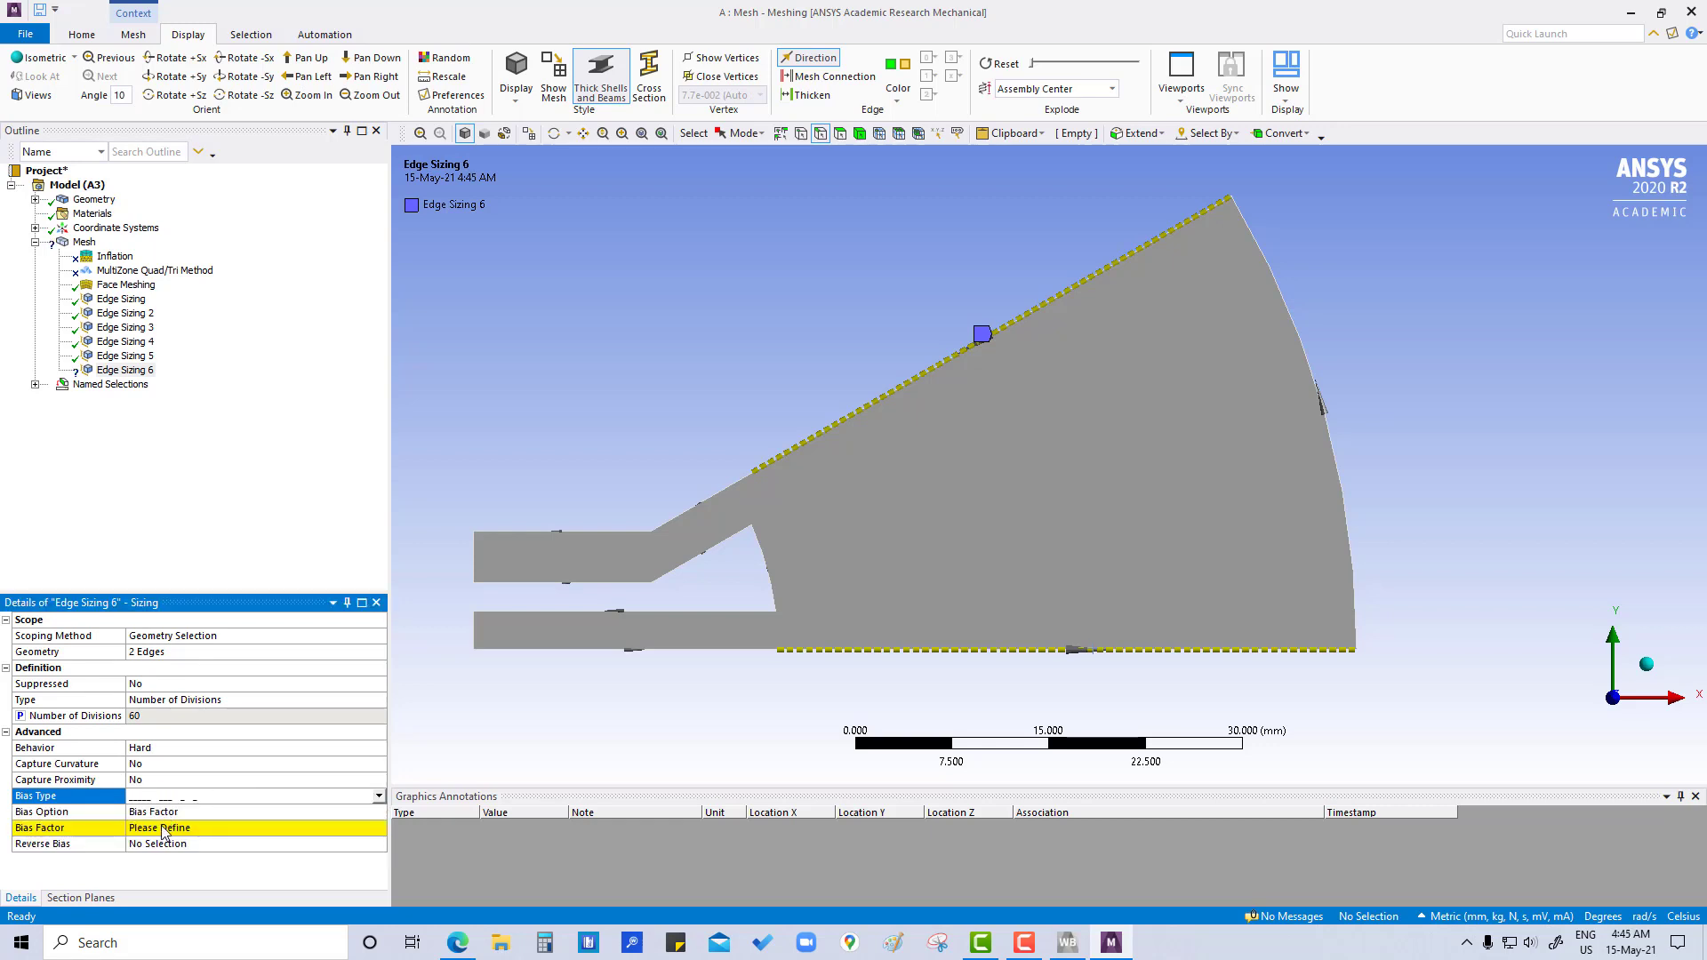
left_click(153, 828)
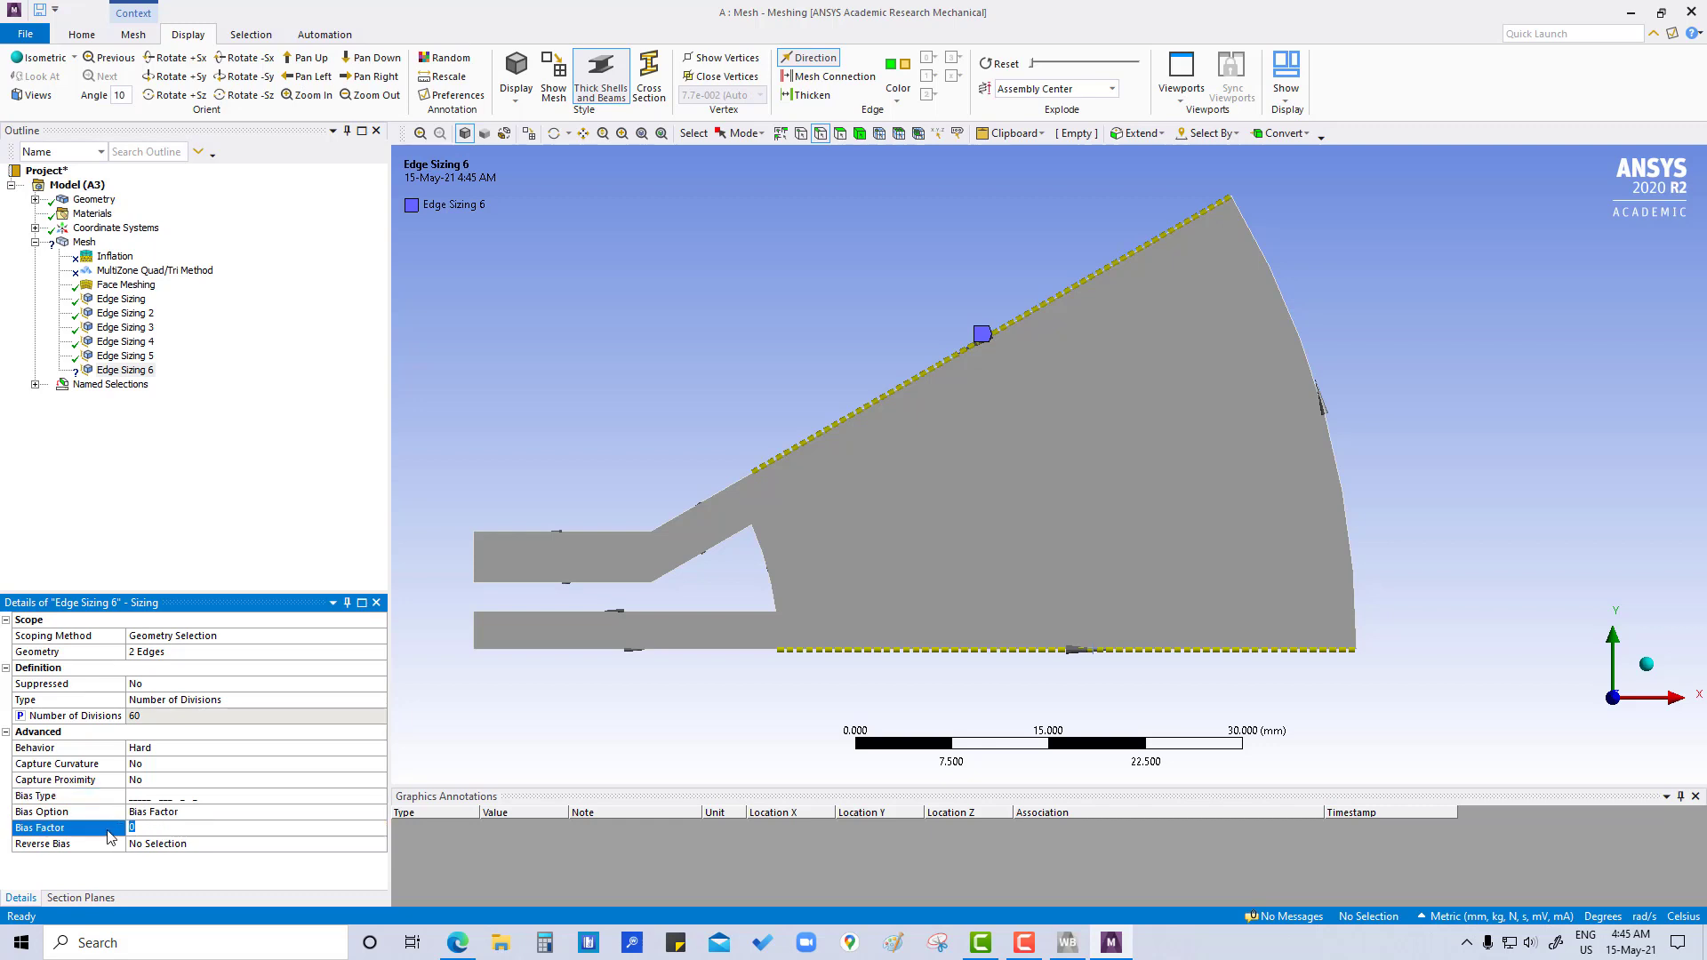
key("Return")
- Reverse the bias on the sector's long horizontal bottom edge
left_click(179, 845)
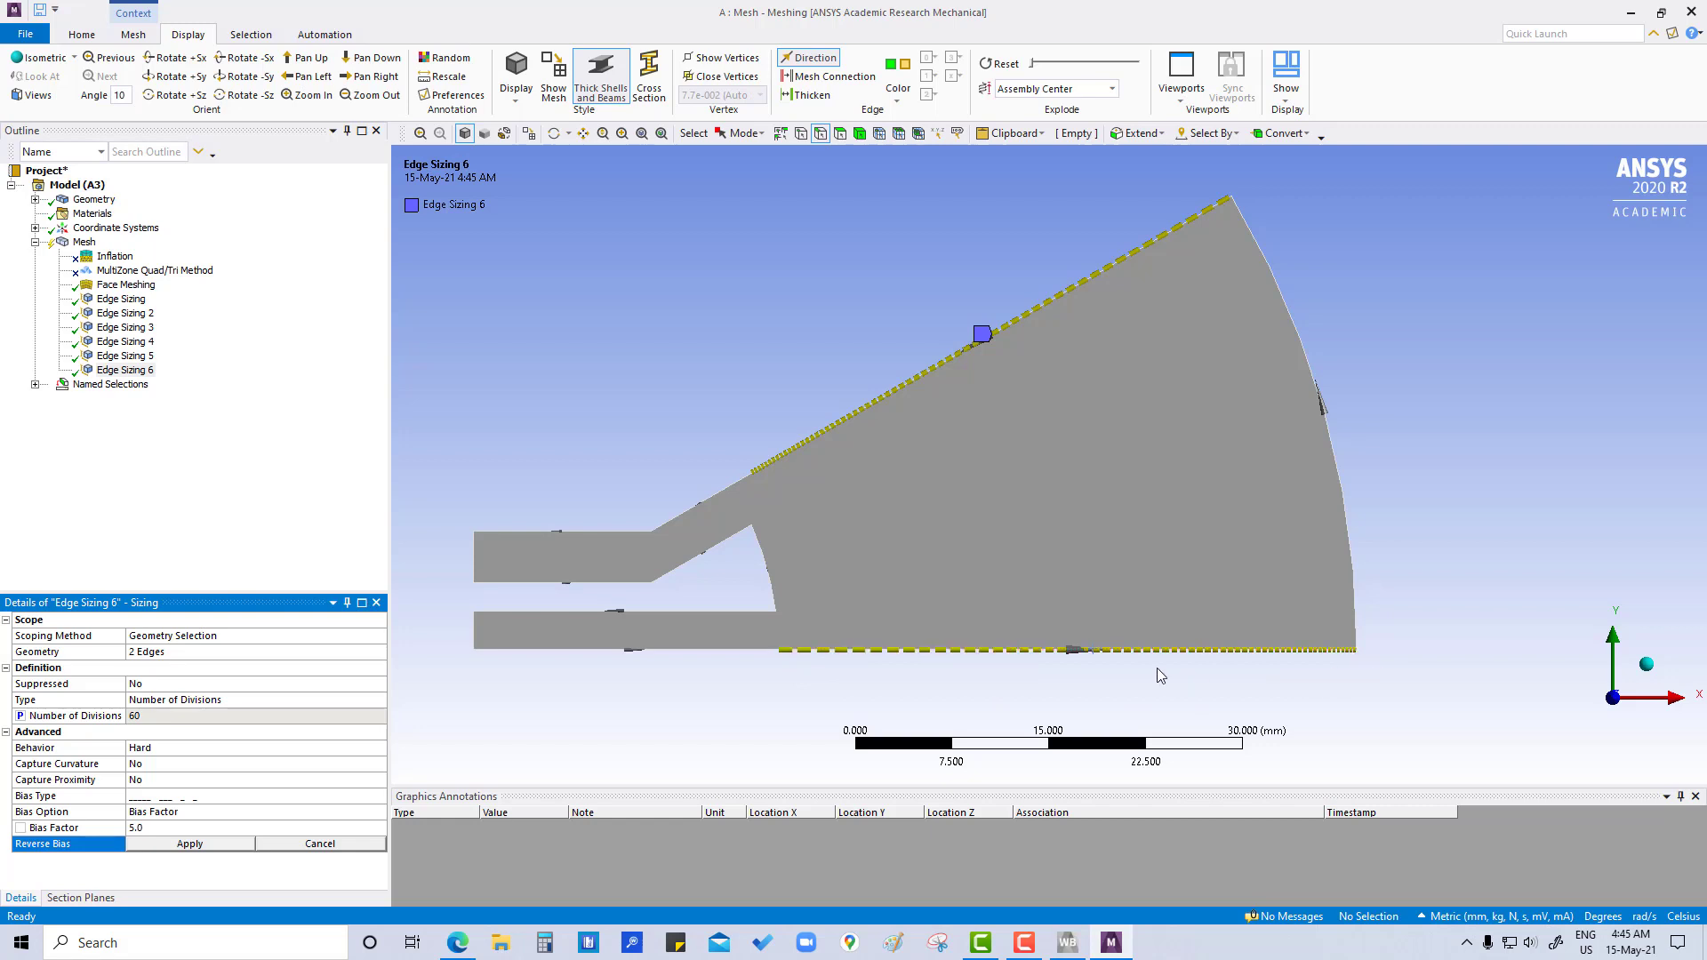
left_click(1107, 651)
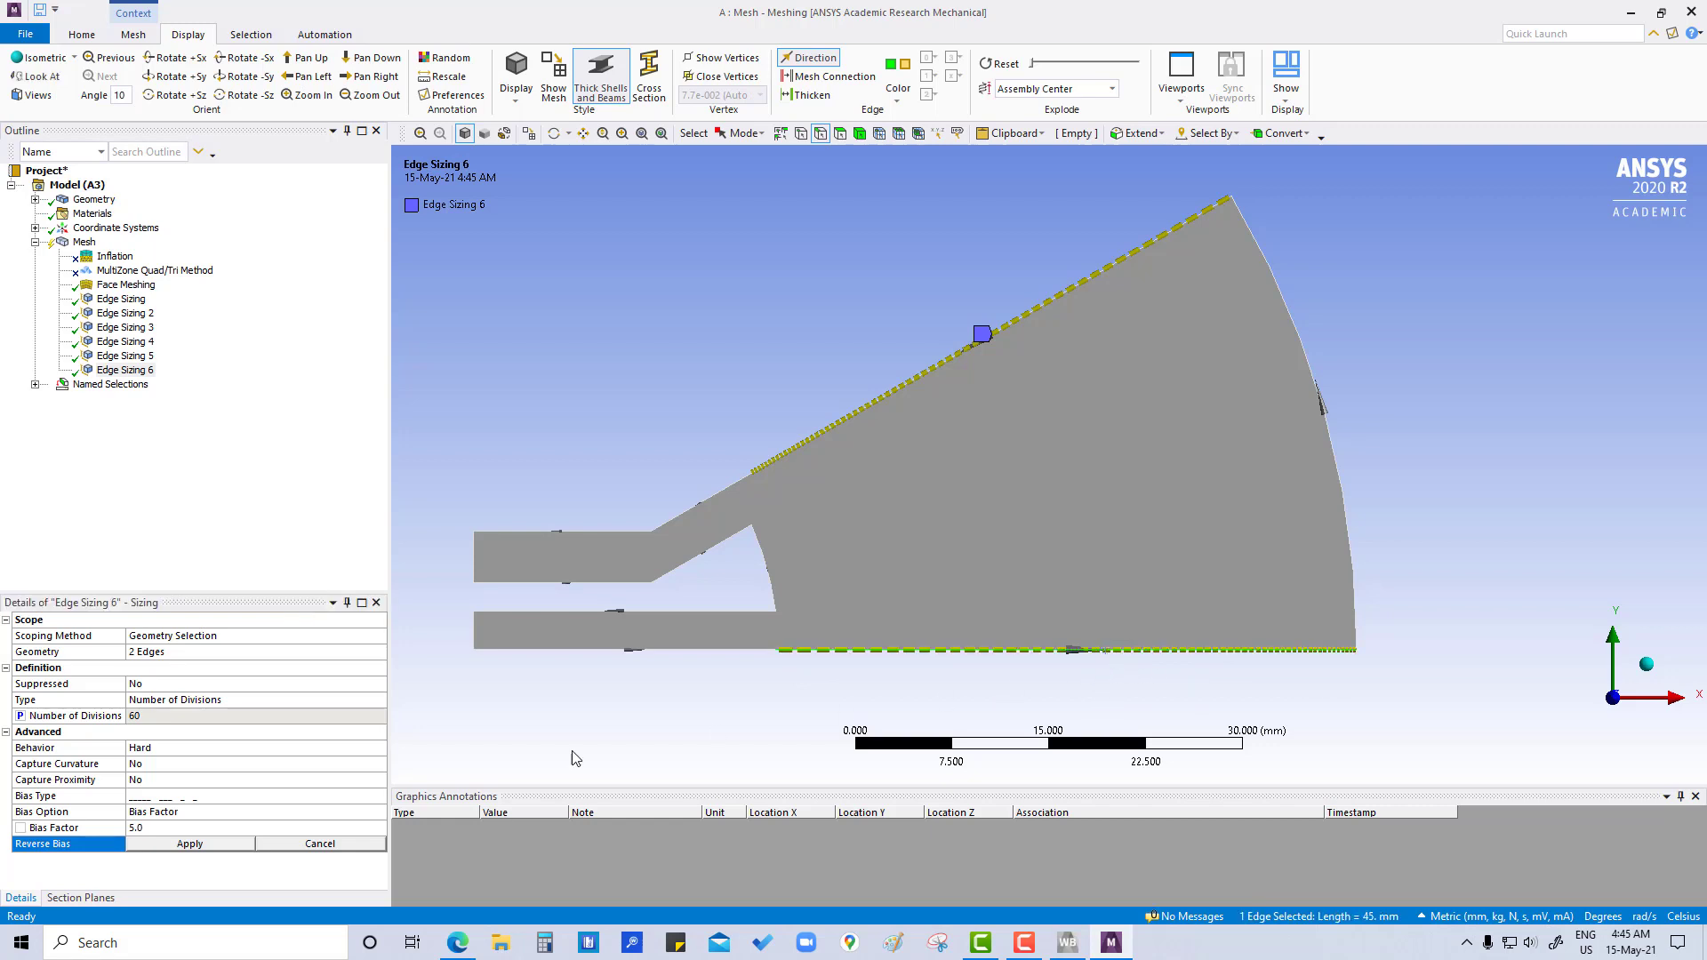
left_click(183, 843)
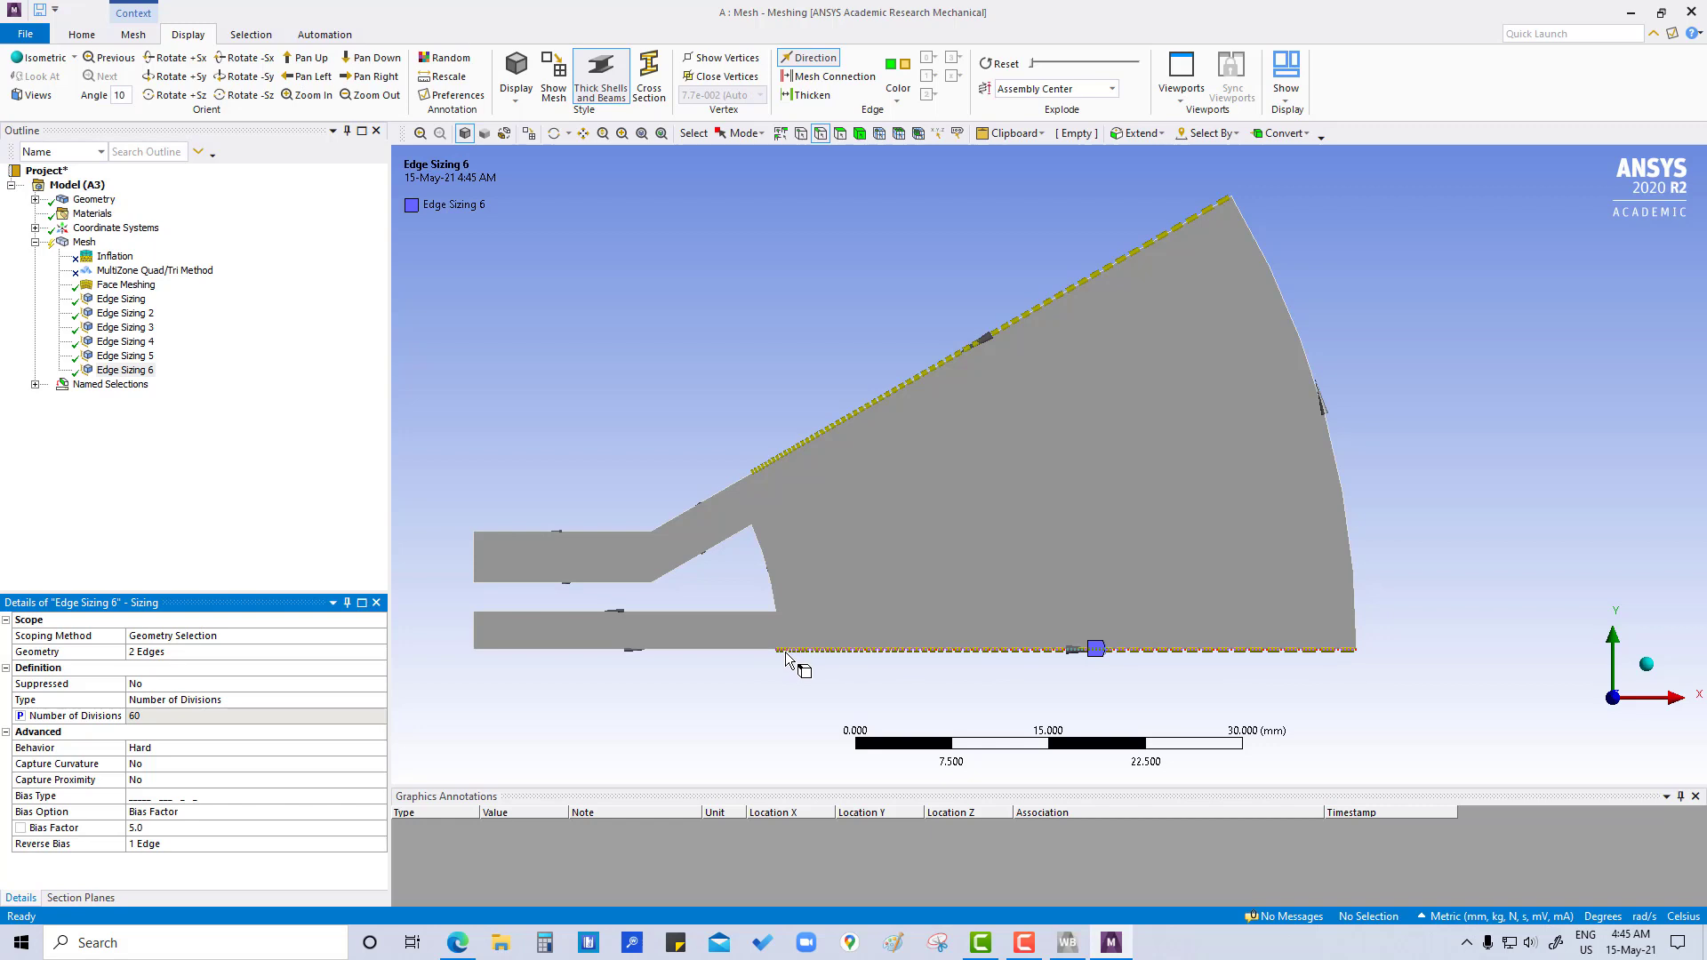
- Regenerate the mesh with the new edge sizings
left_click(142, 299)
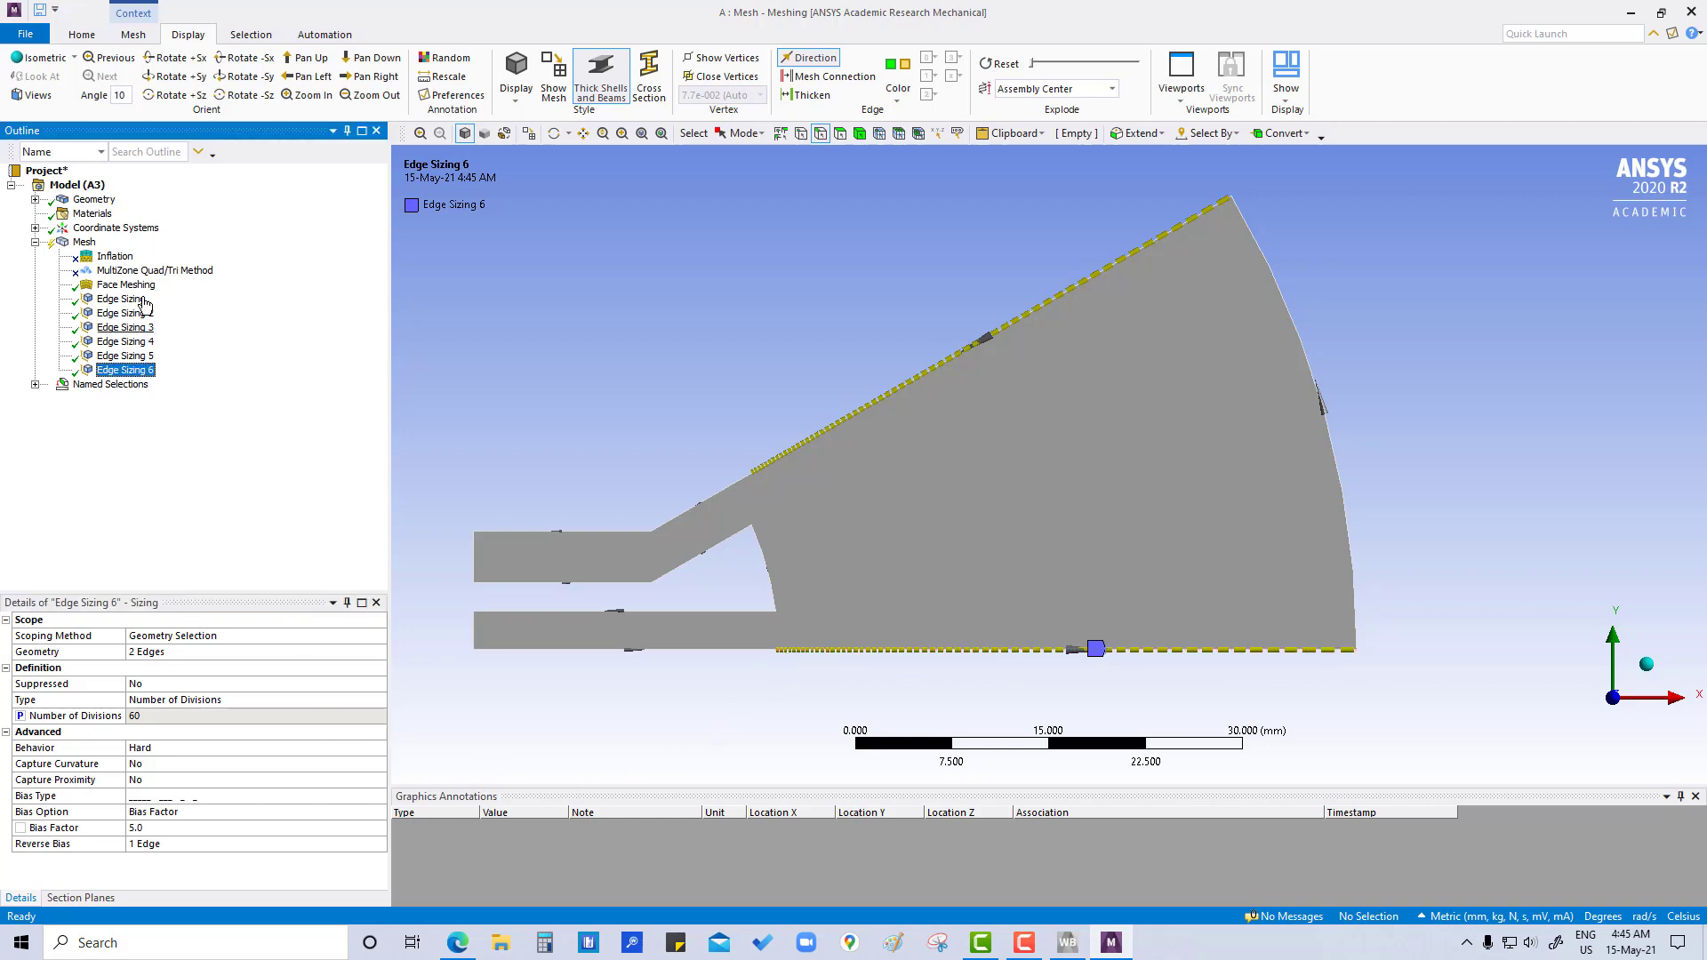
left_click(85, 243)
right_click(86, 244)
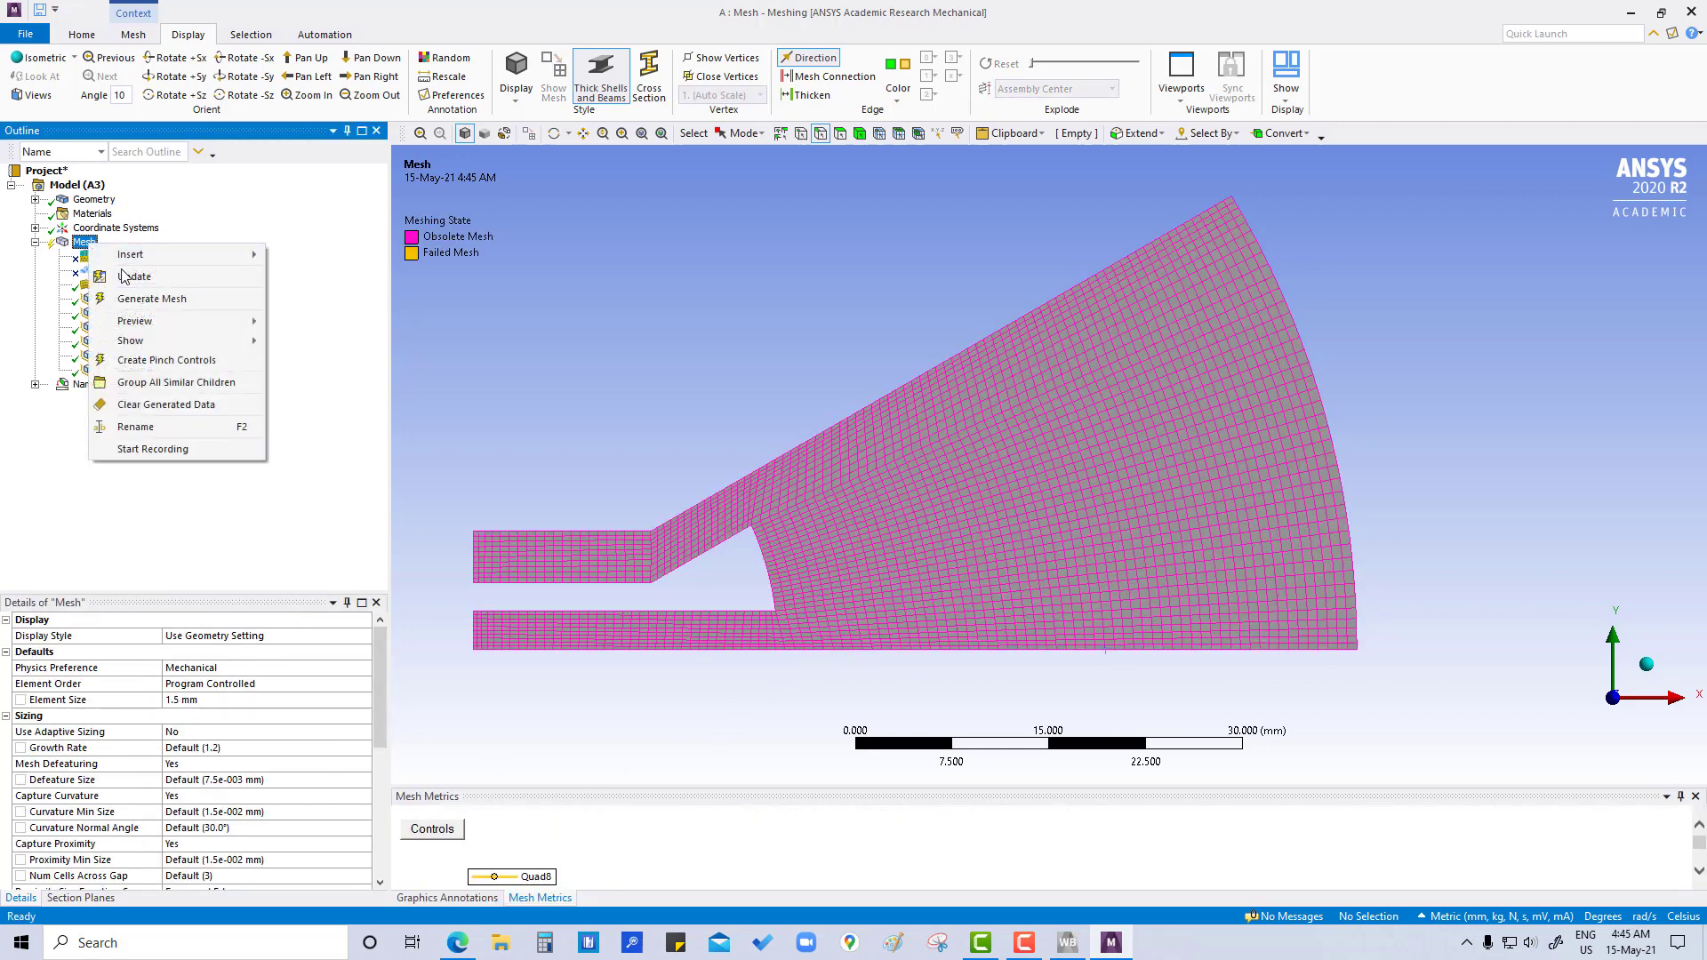
left_click(142, 298)
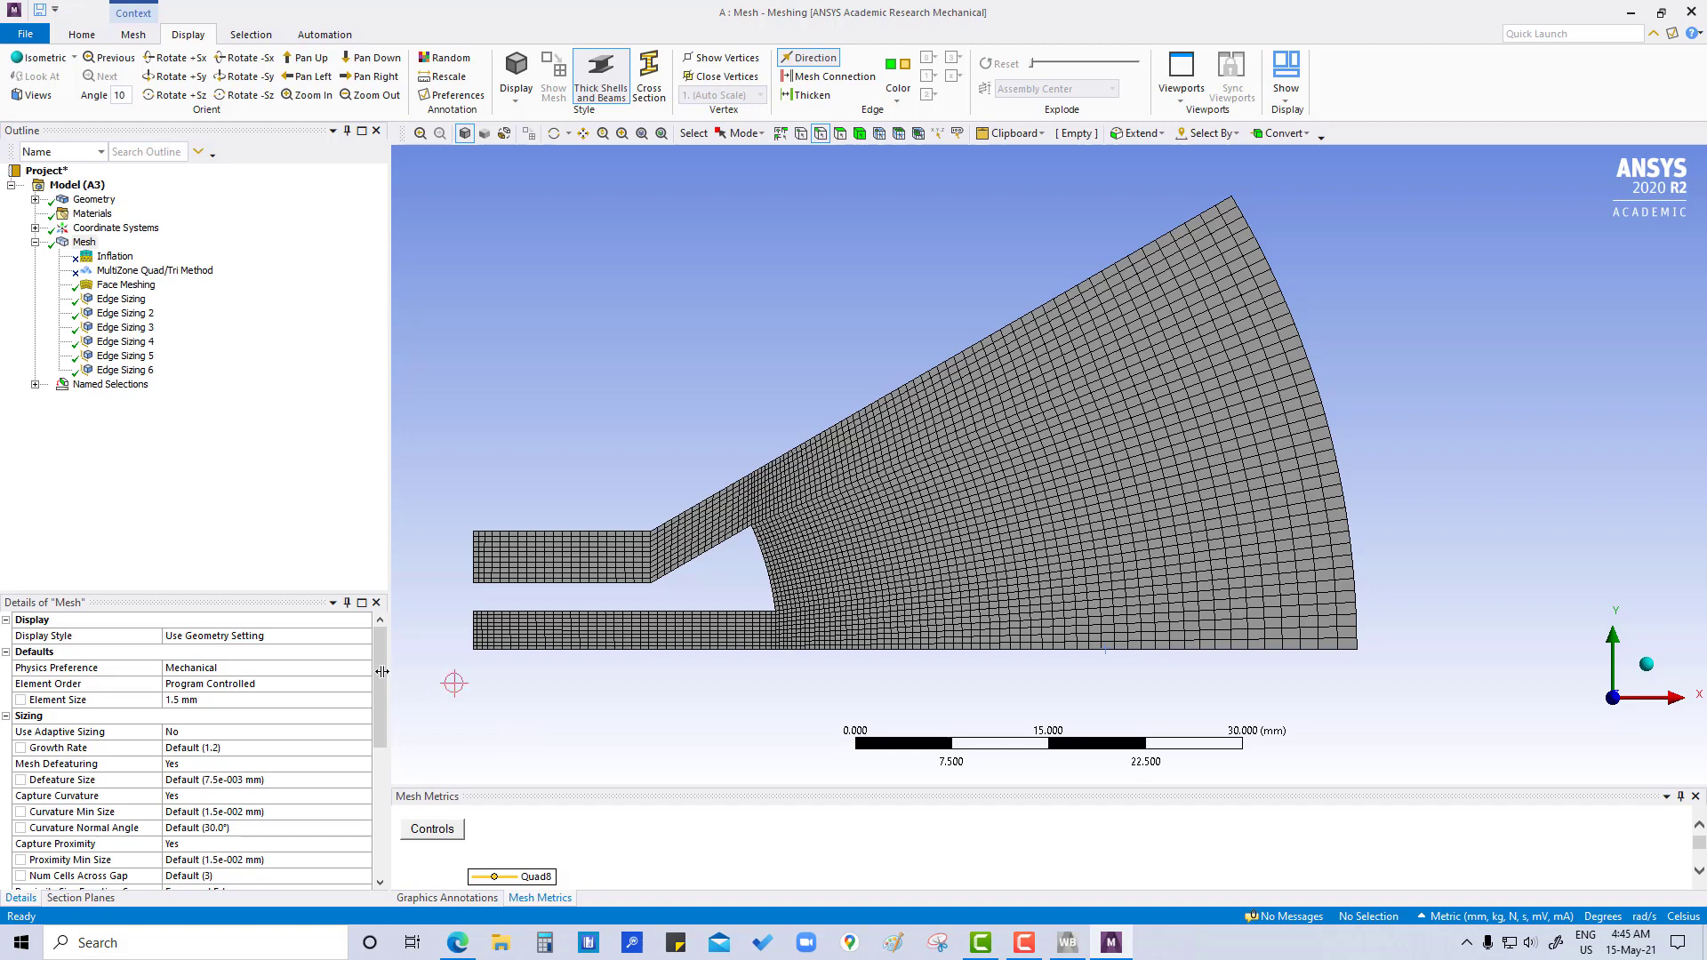
- Review the mesh's Element Quality minimum, maximum, average and standard deviation
scroll(276, 706, "down", 2)
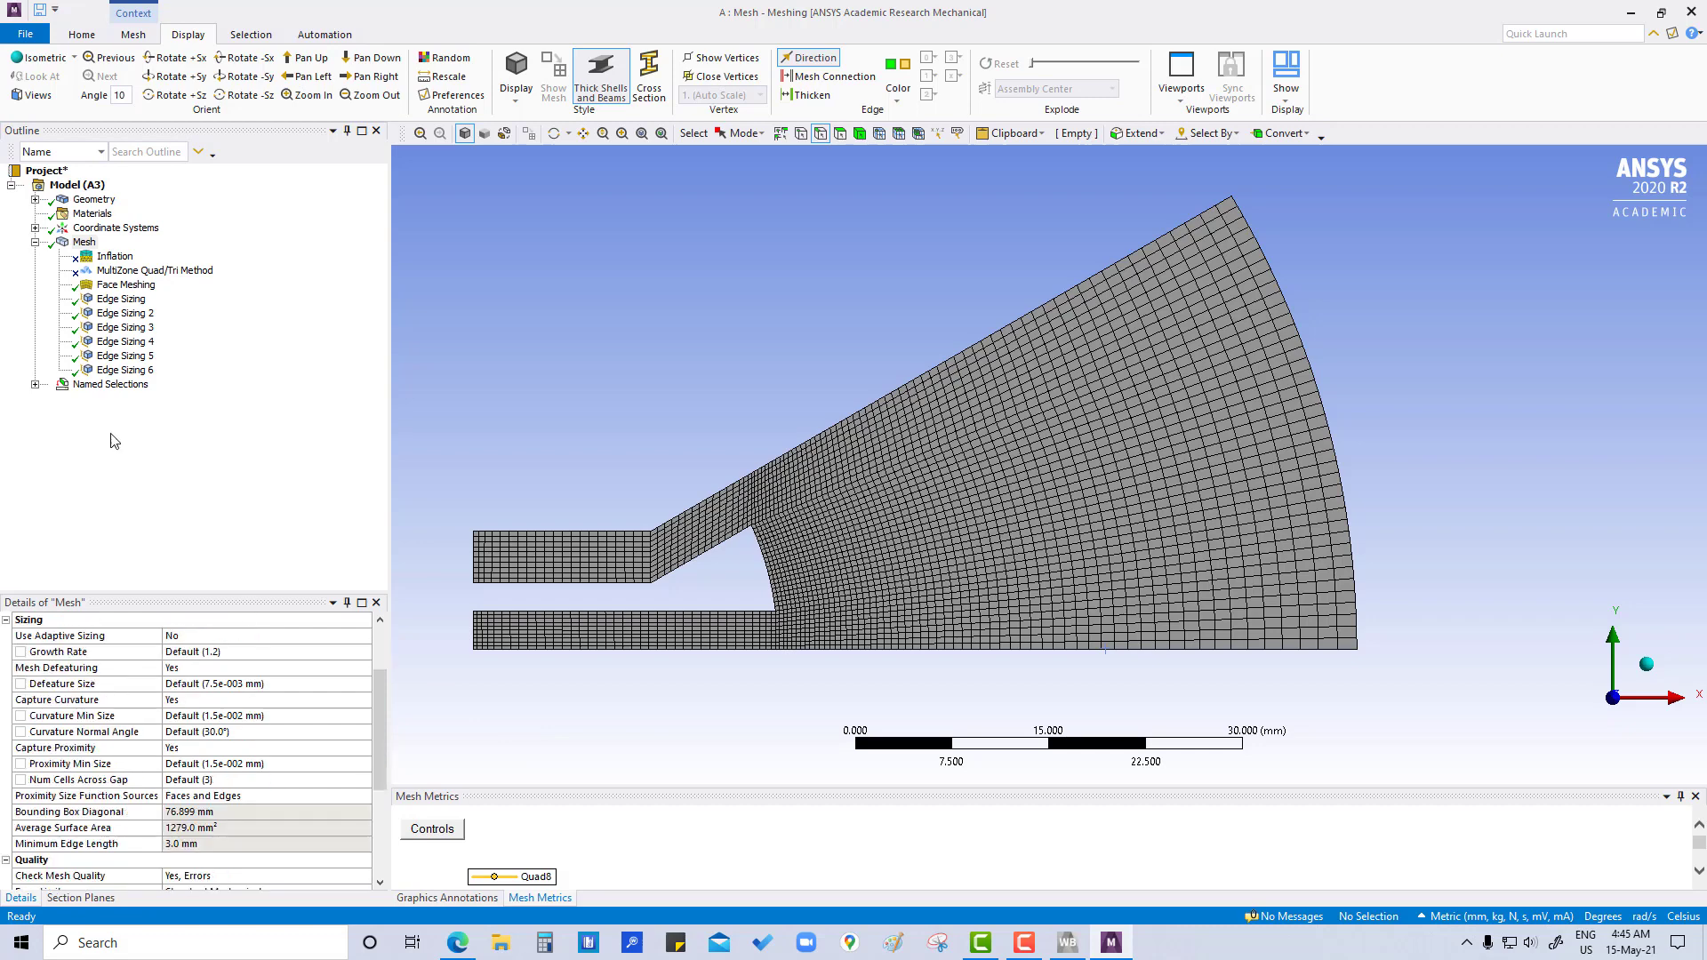
left_click(84, 242)
scroll(258, 787, "down", 3)
scroll(258, 786, "down", 1)
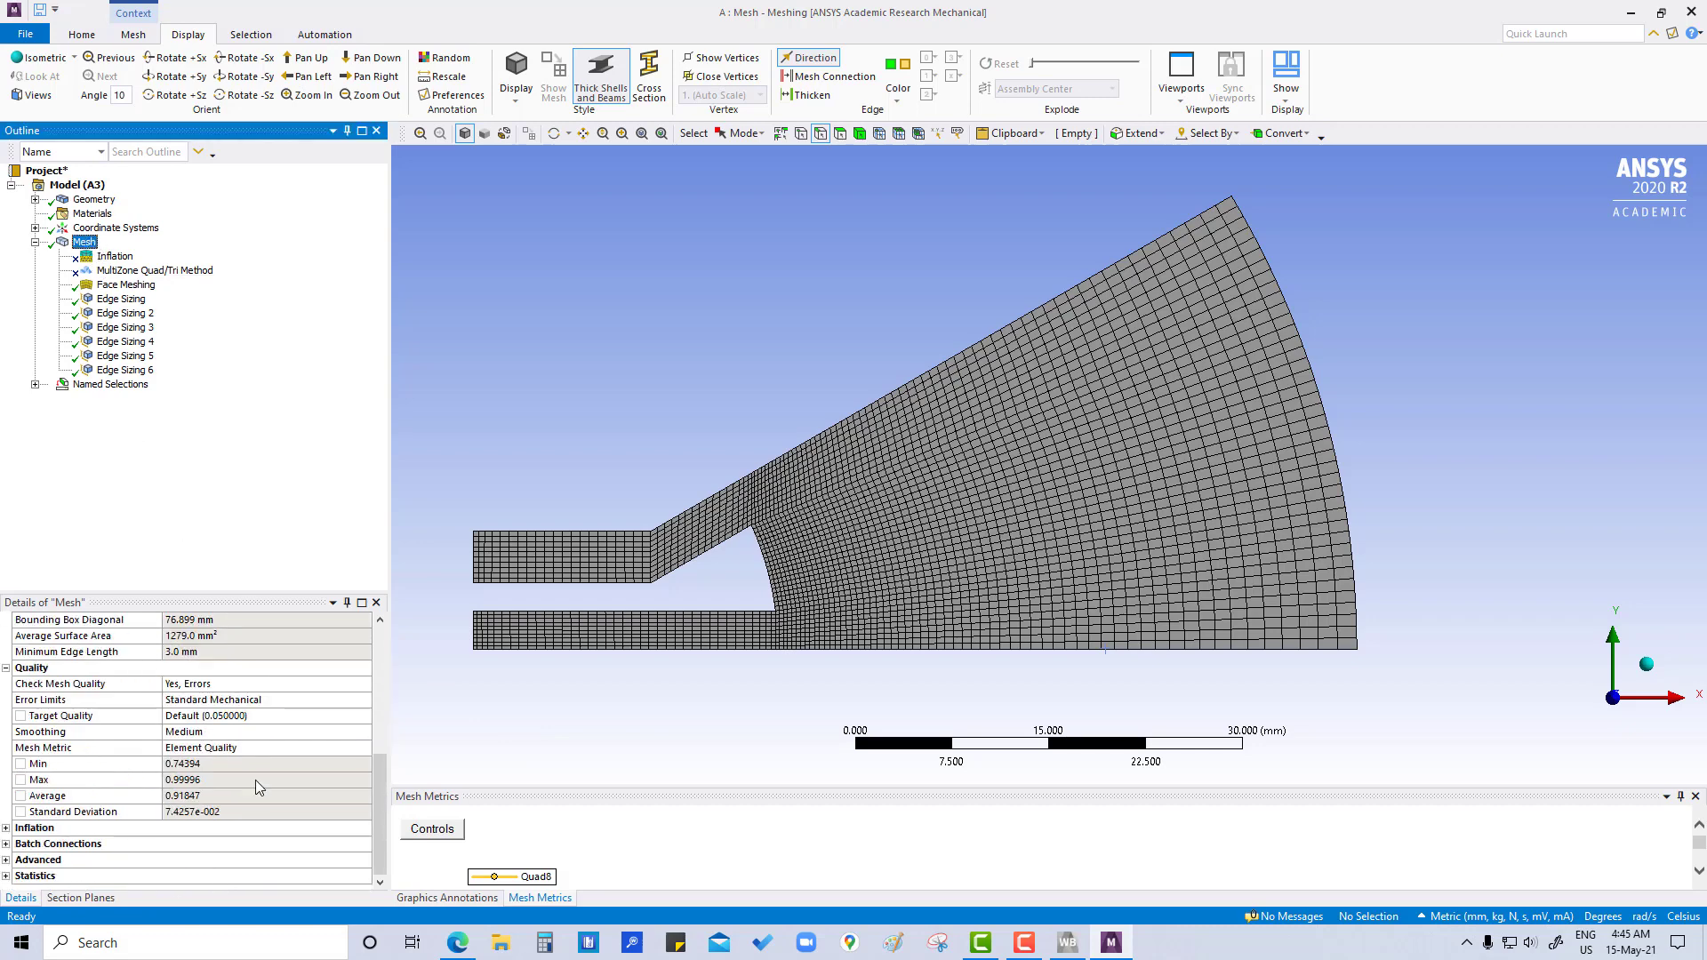
- Enlarge the mesh metrics chart and reset its X-axis and Y-axis ranges
left_click(884, 789)
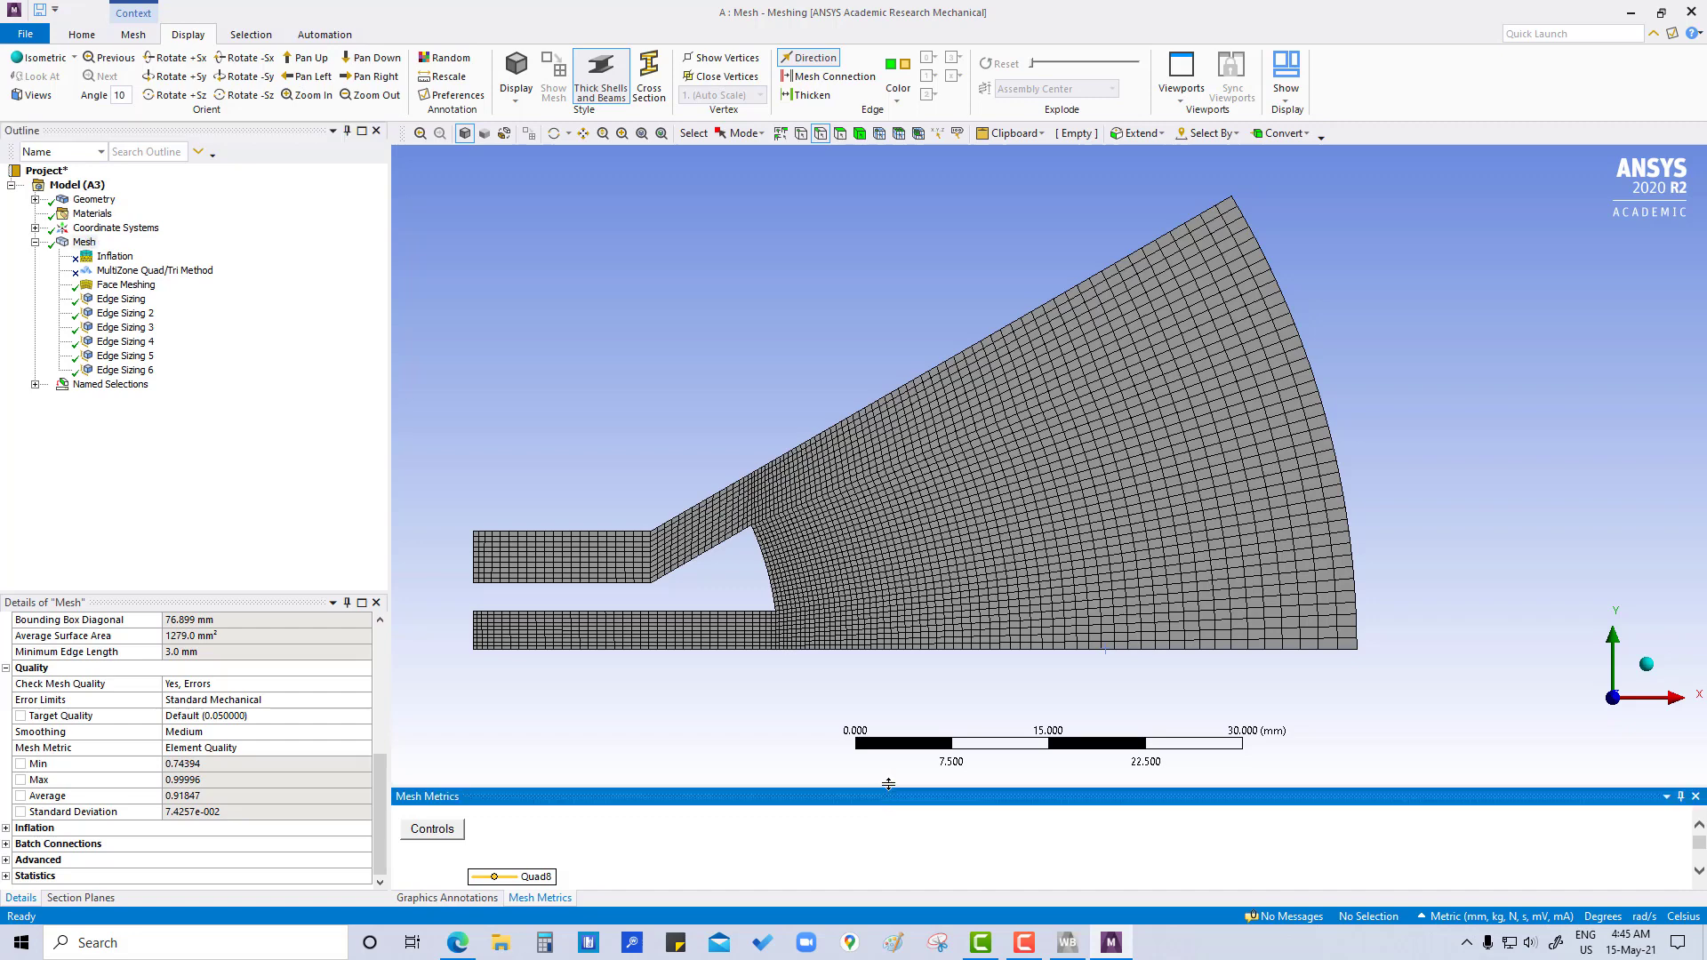
left_click_drag(889, 784, 888, 727)
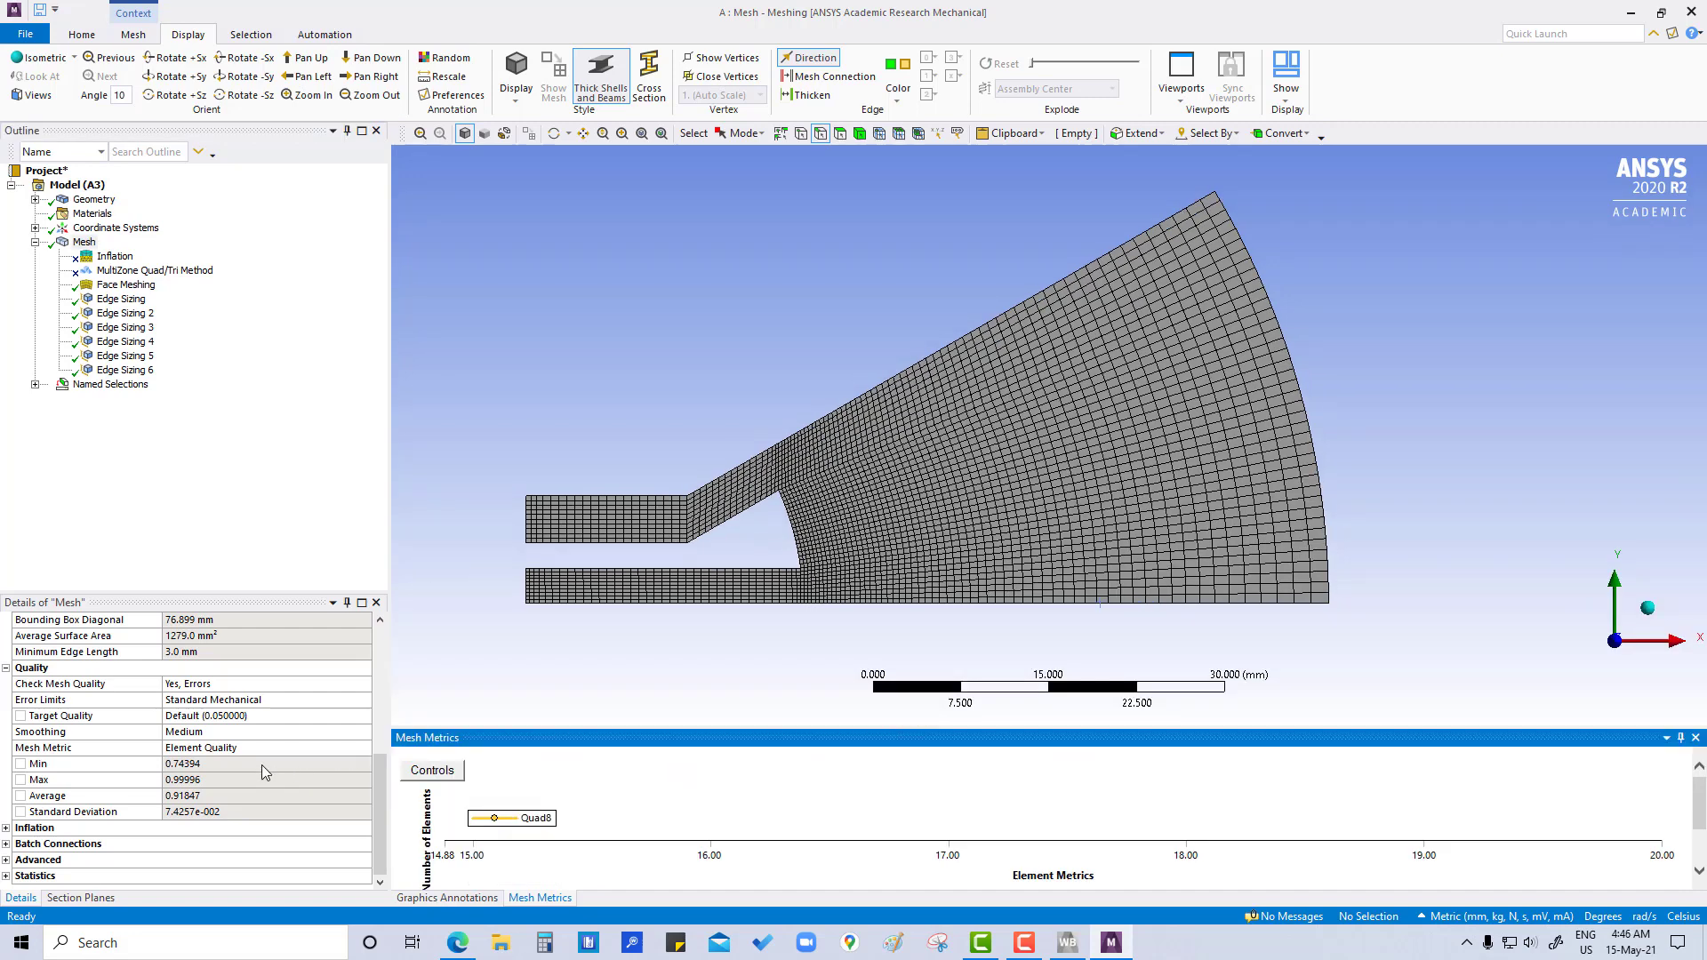
left_click(432, 771)
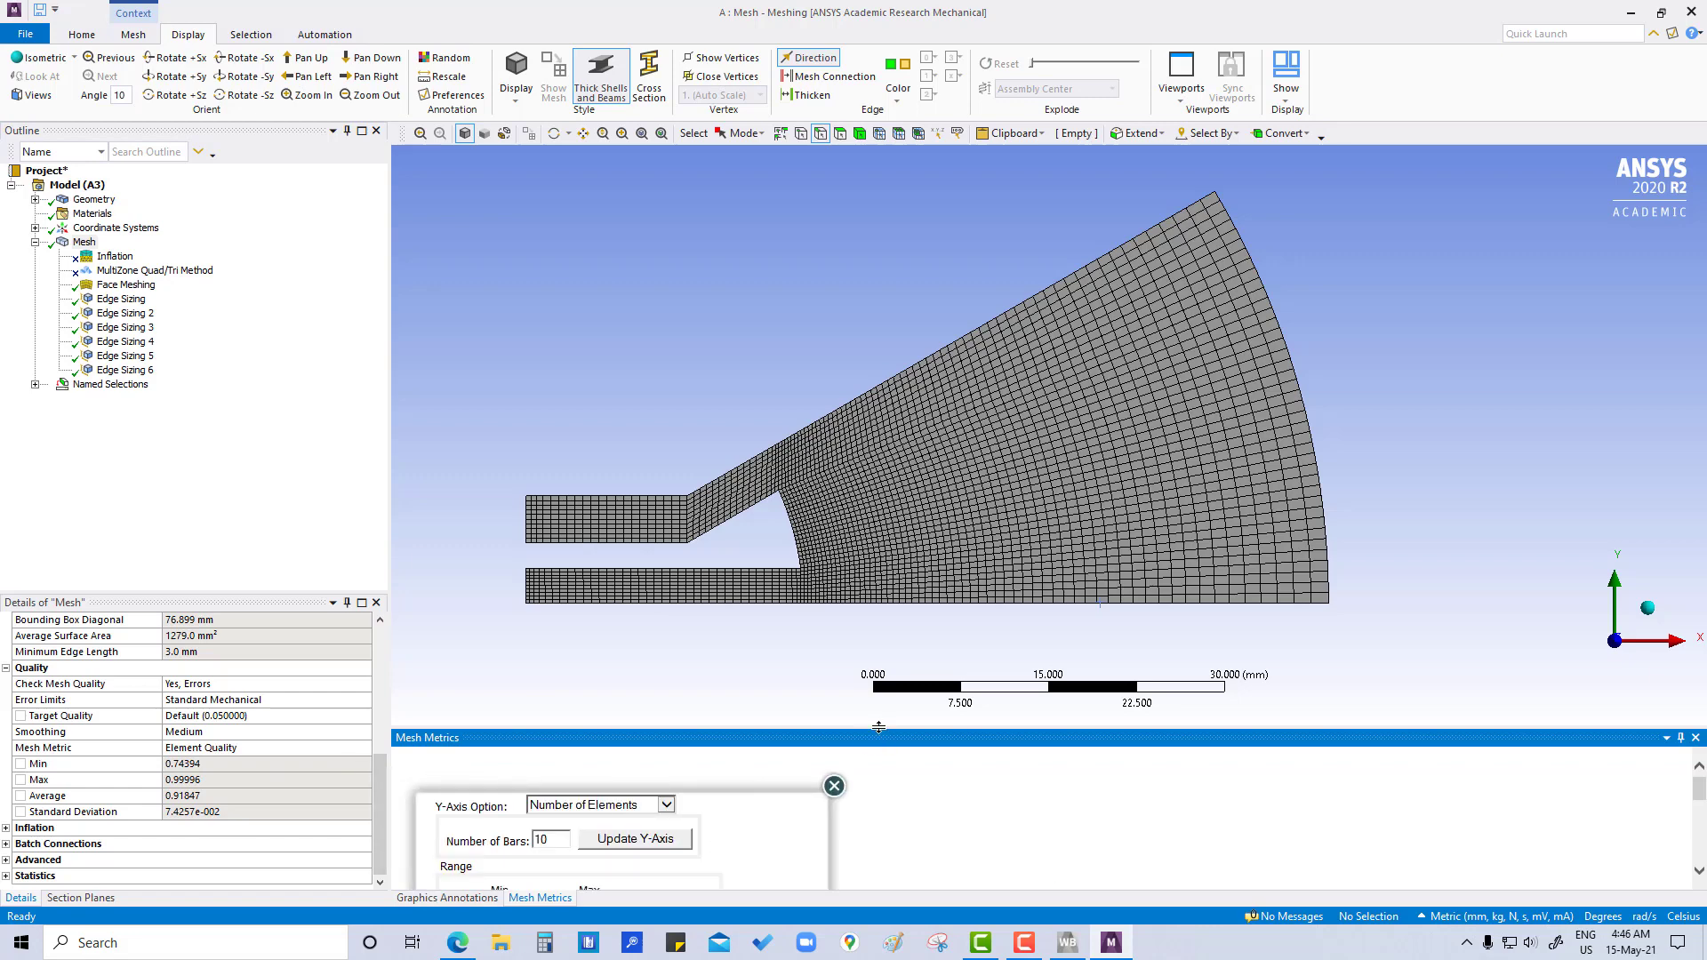
left_click_drag(878, 727, 878, 608)
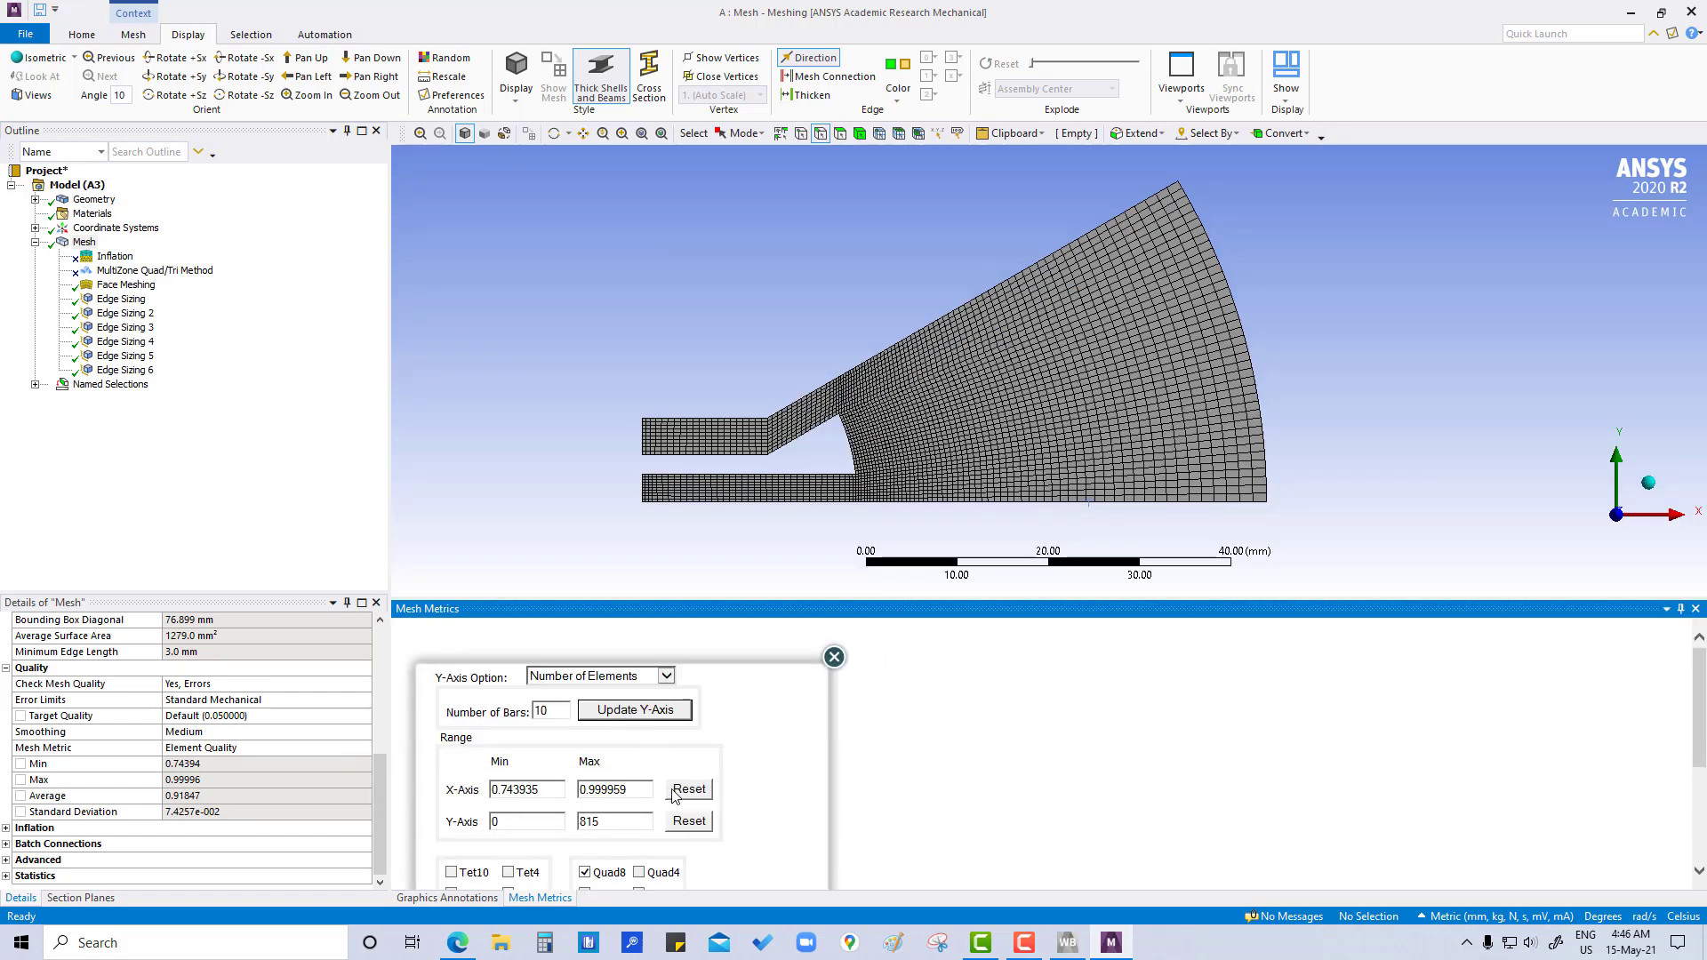
left_click(681, 789)
left_click(689, 821)
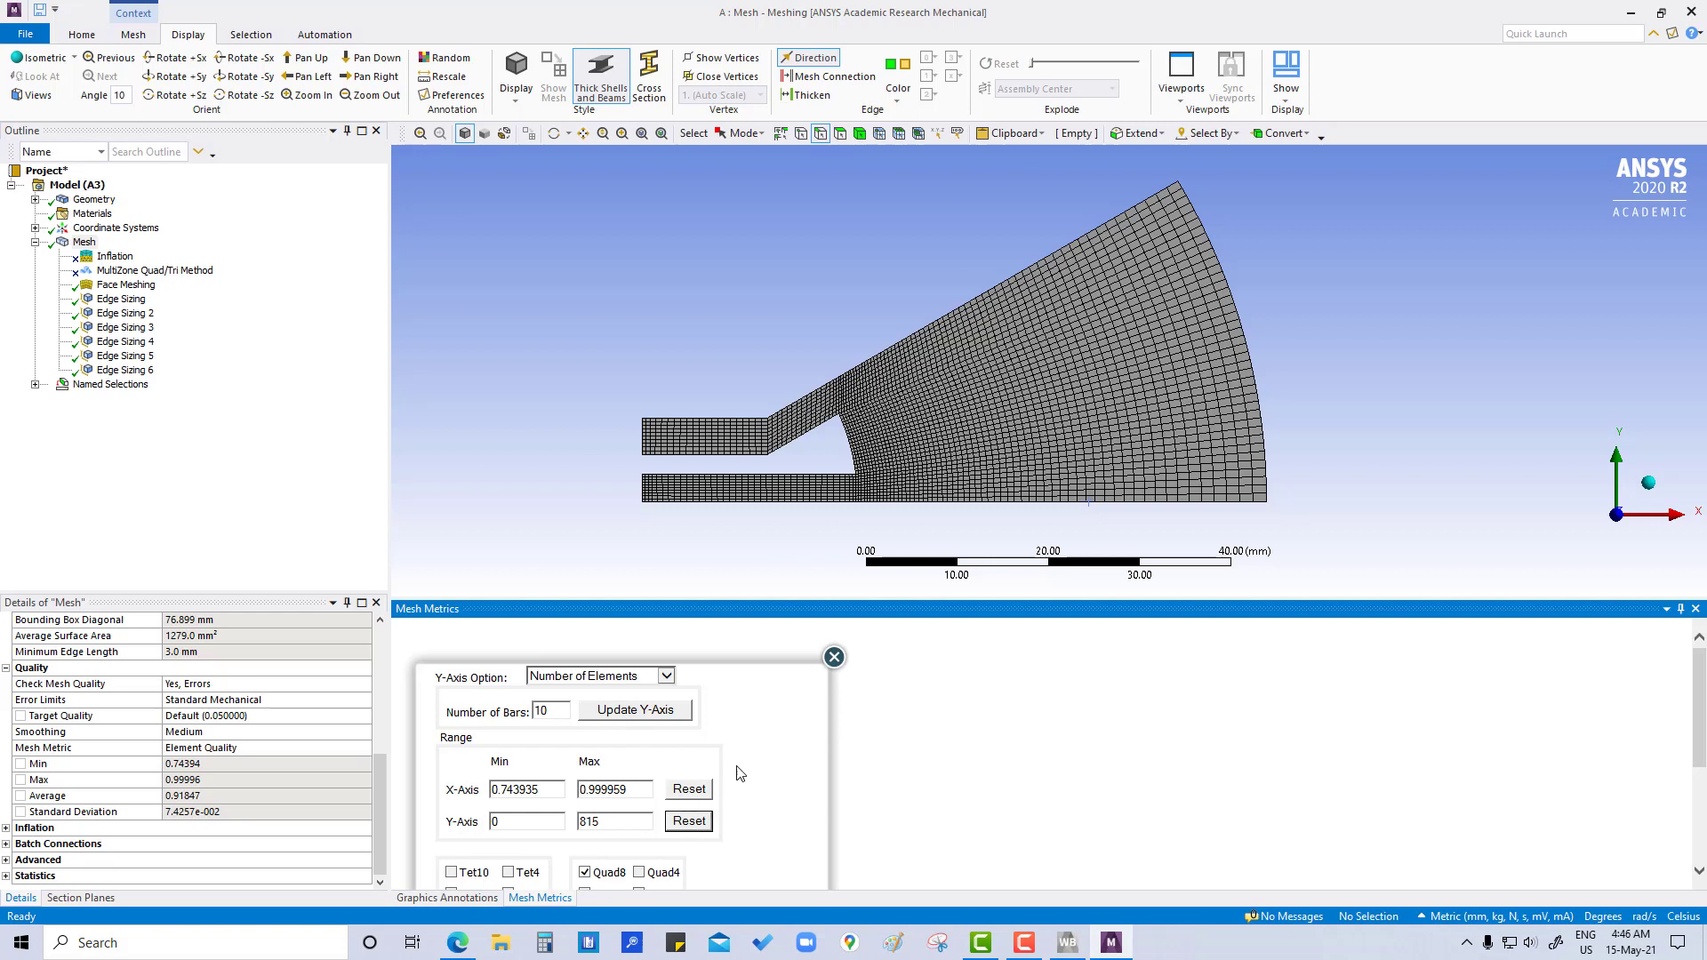
left_click(834, 657)
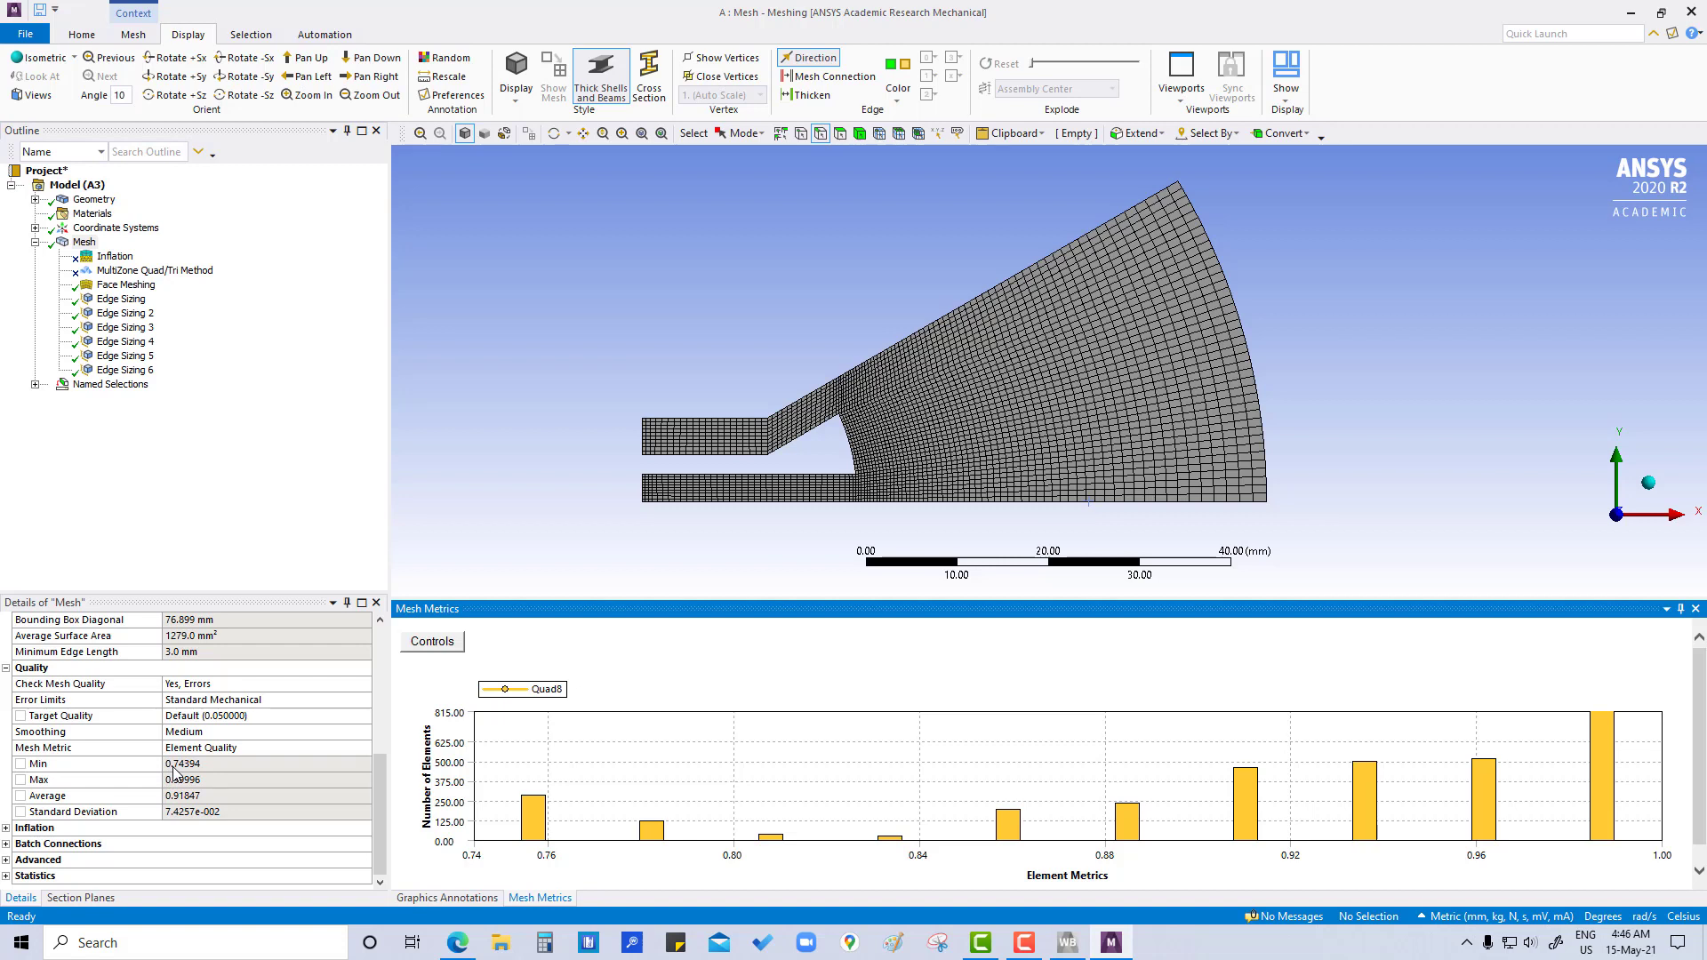
- Examine where the elements of each quality range lie in the sector, going from the highest quality bar downwards
left_click(1606, 744)
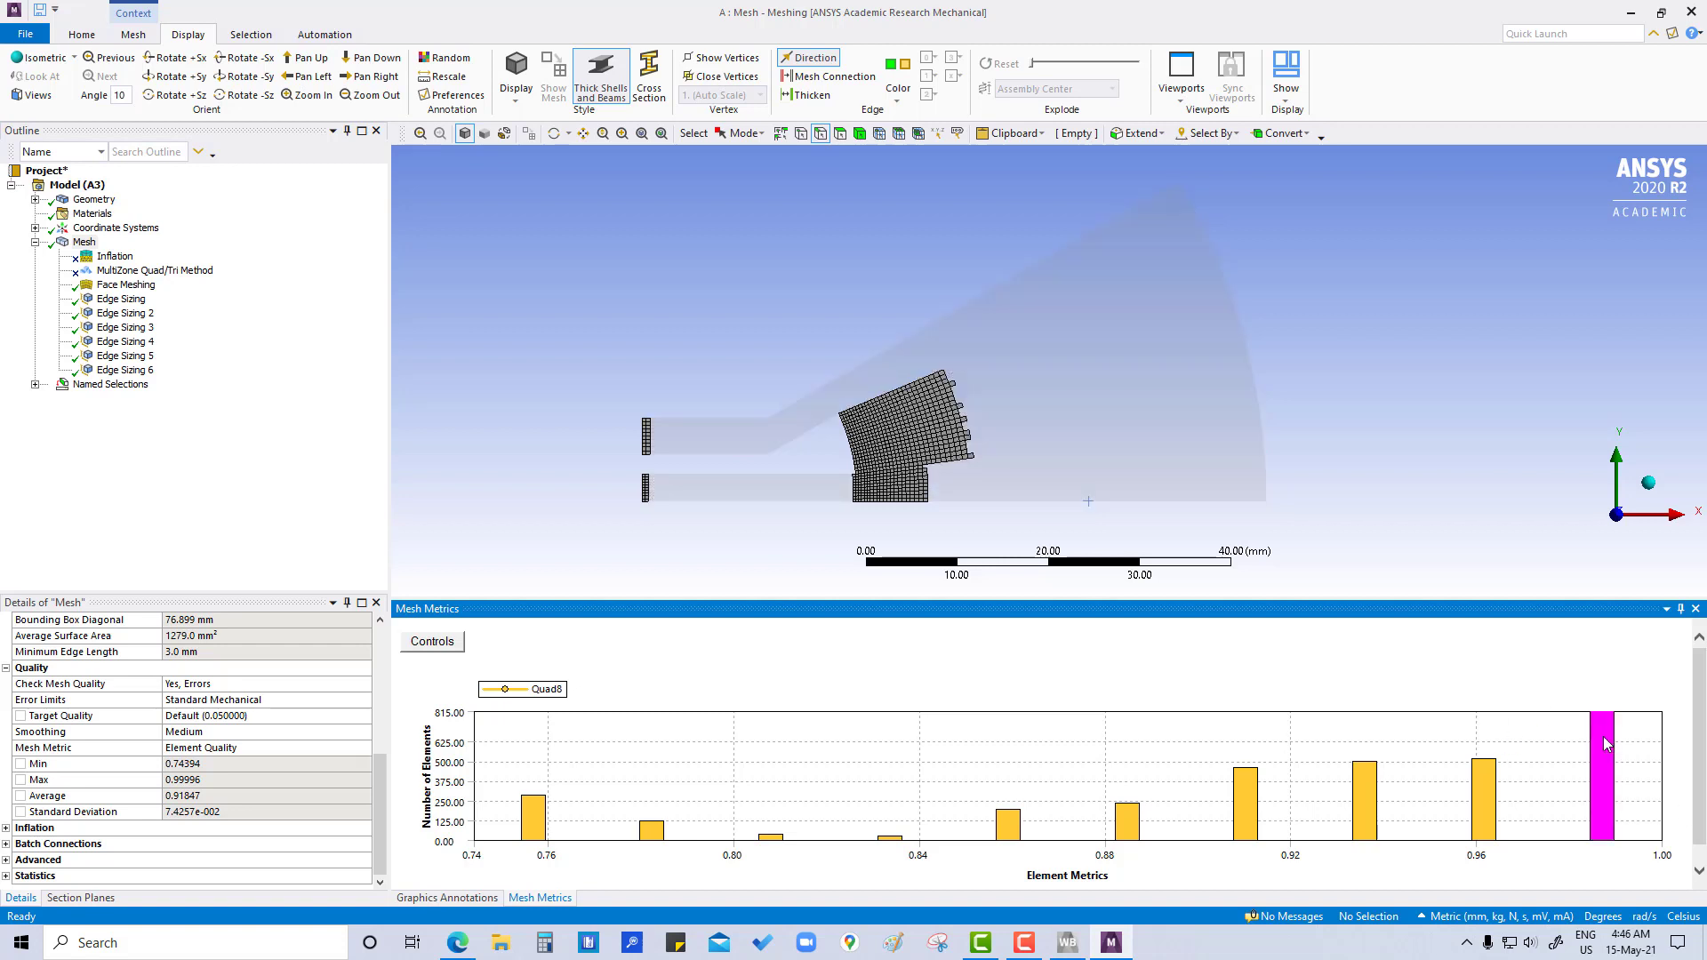
left_click(1482, 785)
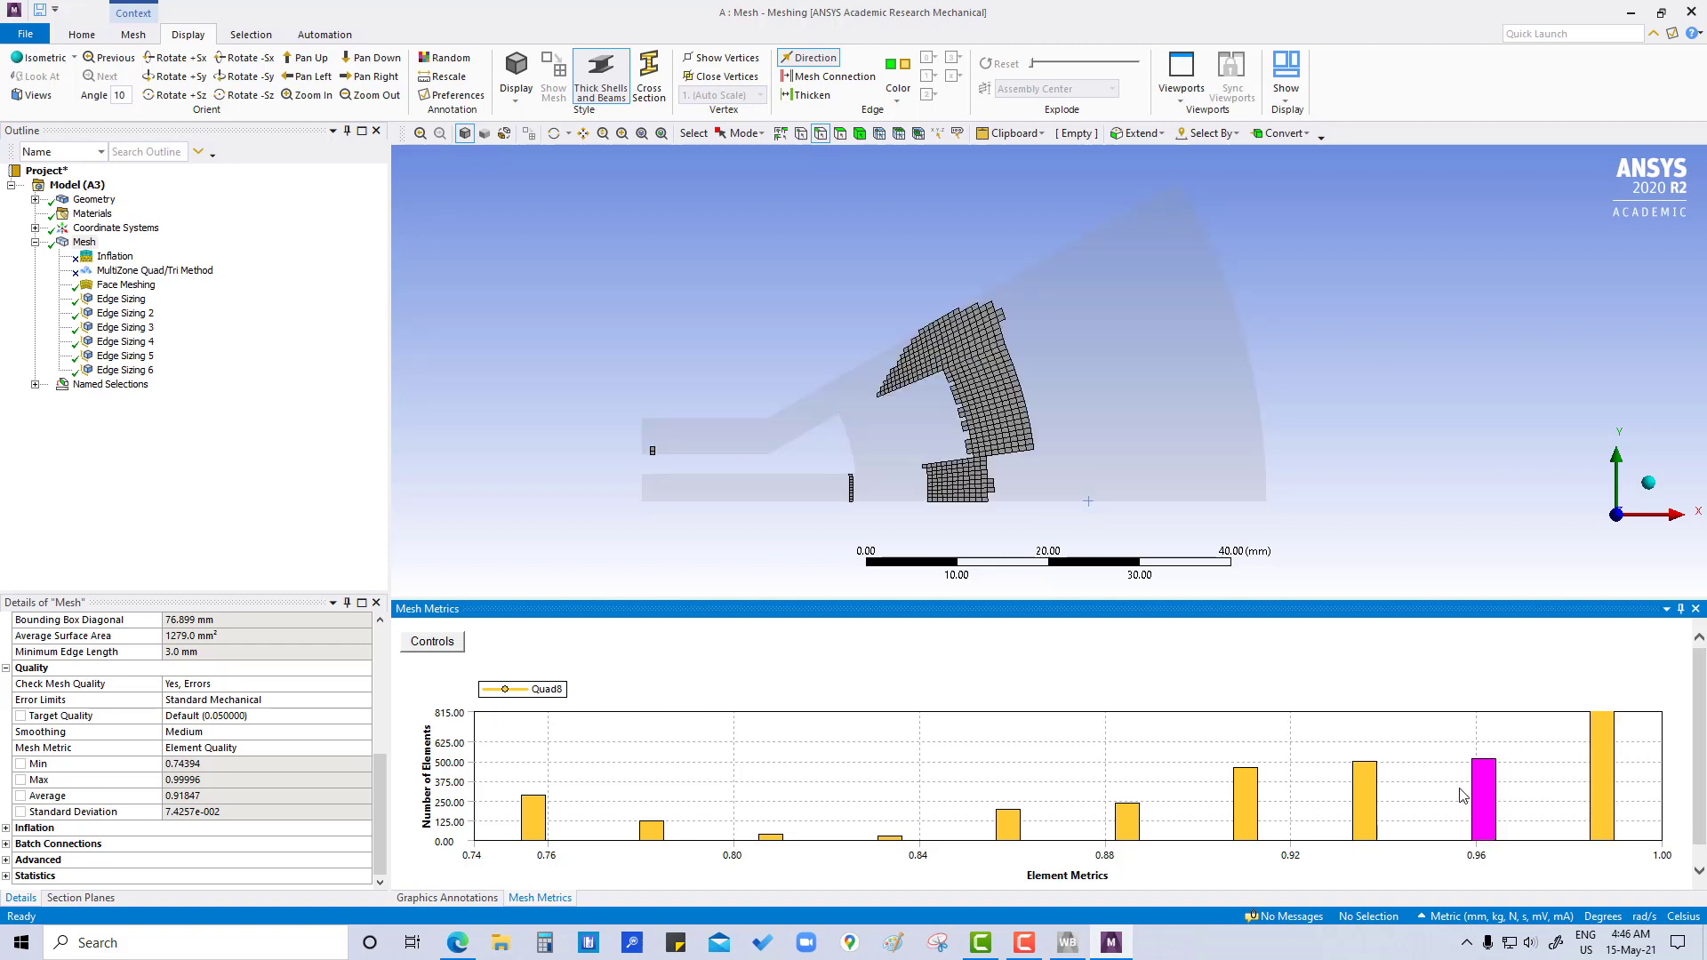
left_click(1358, 794)
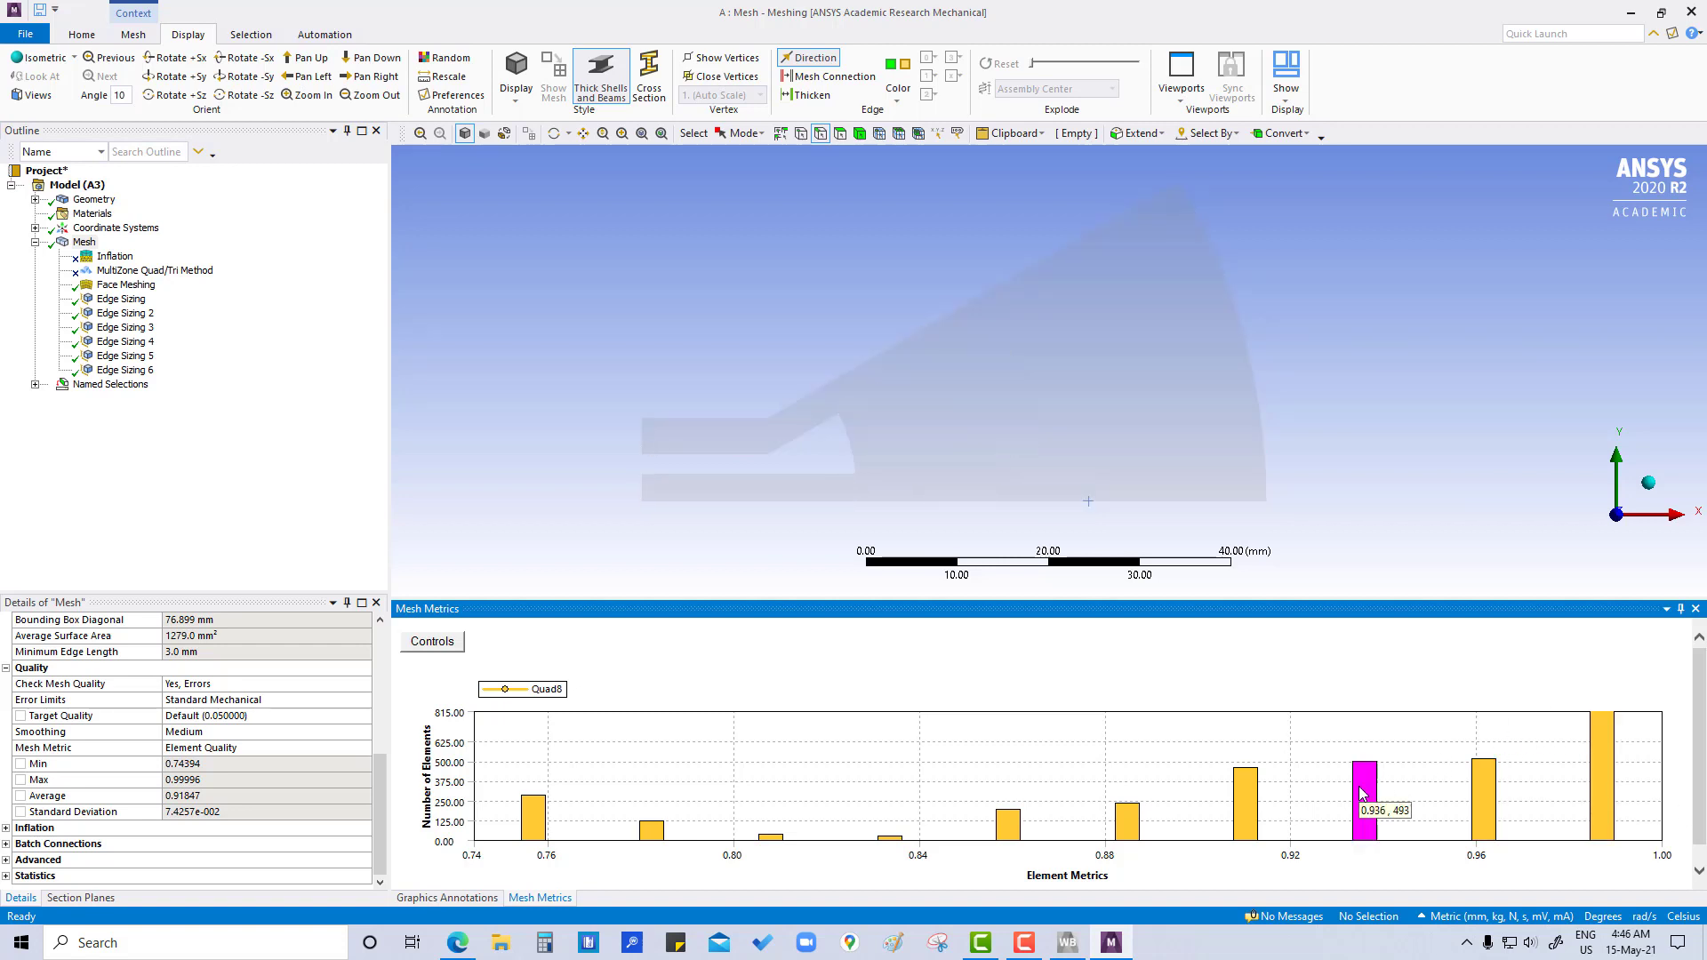
left_click(1243, 809)
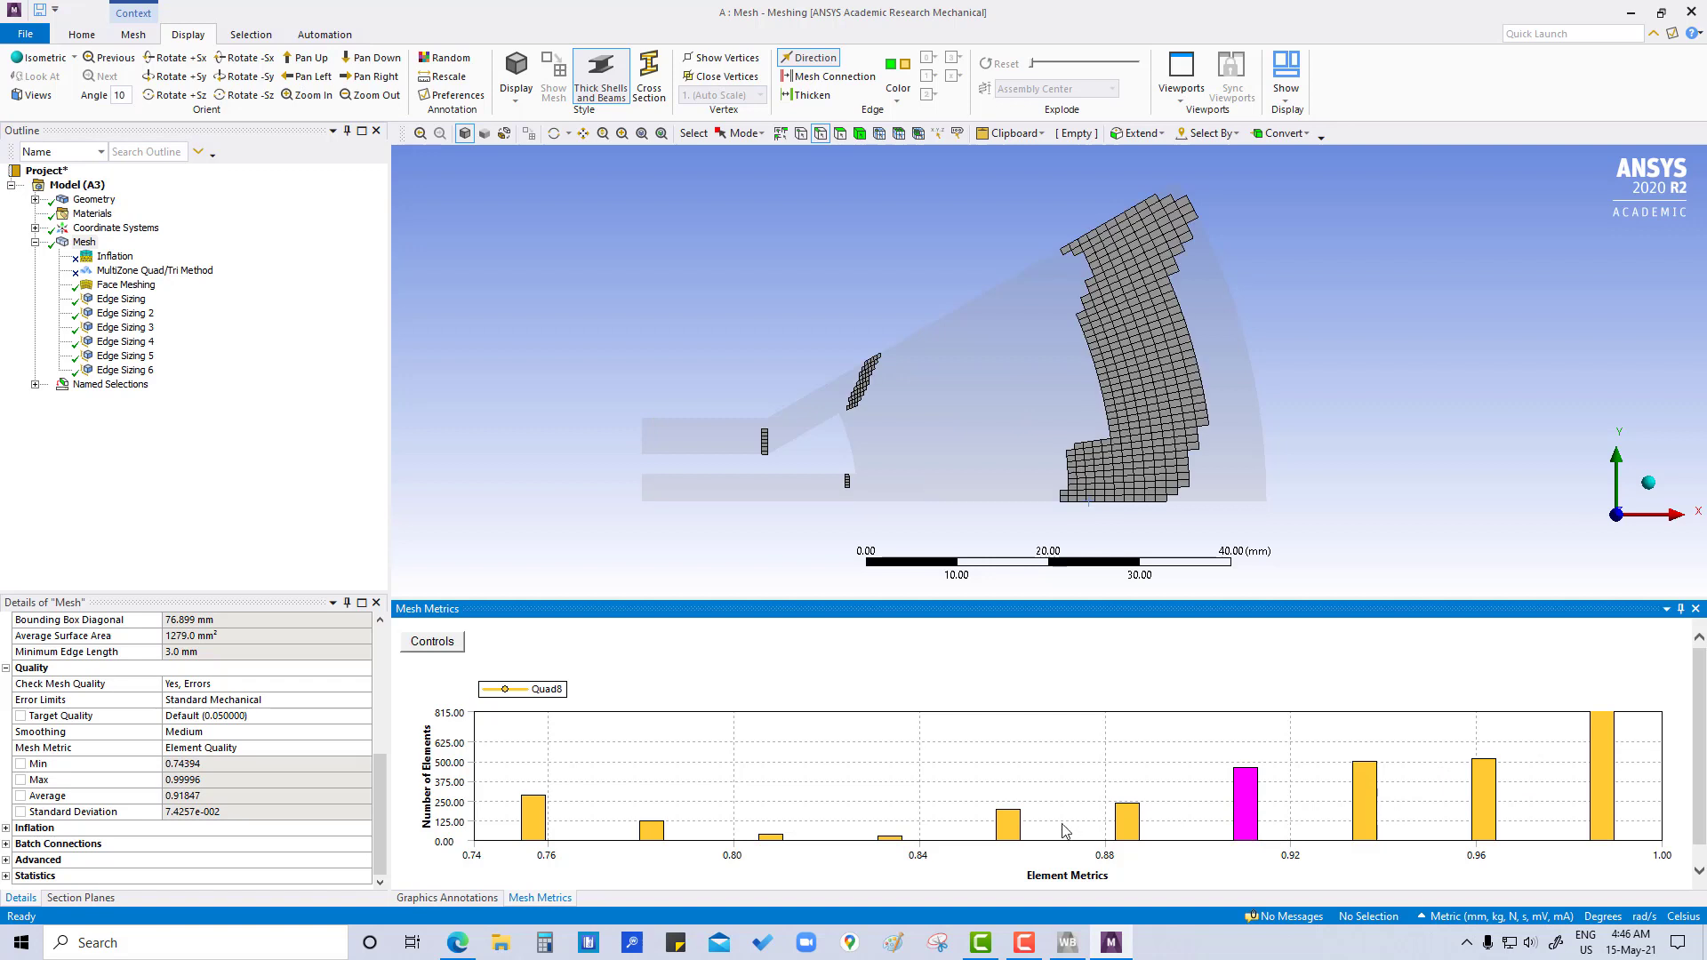
left_click(1130, 822)
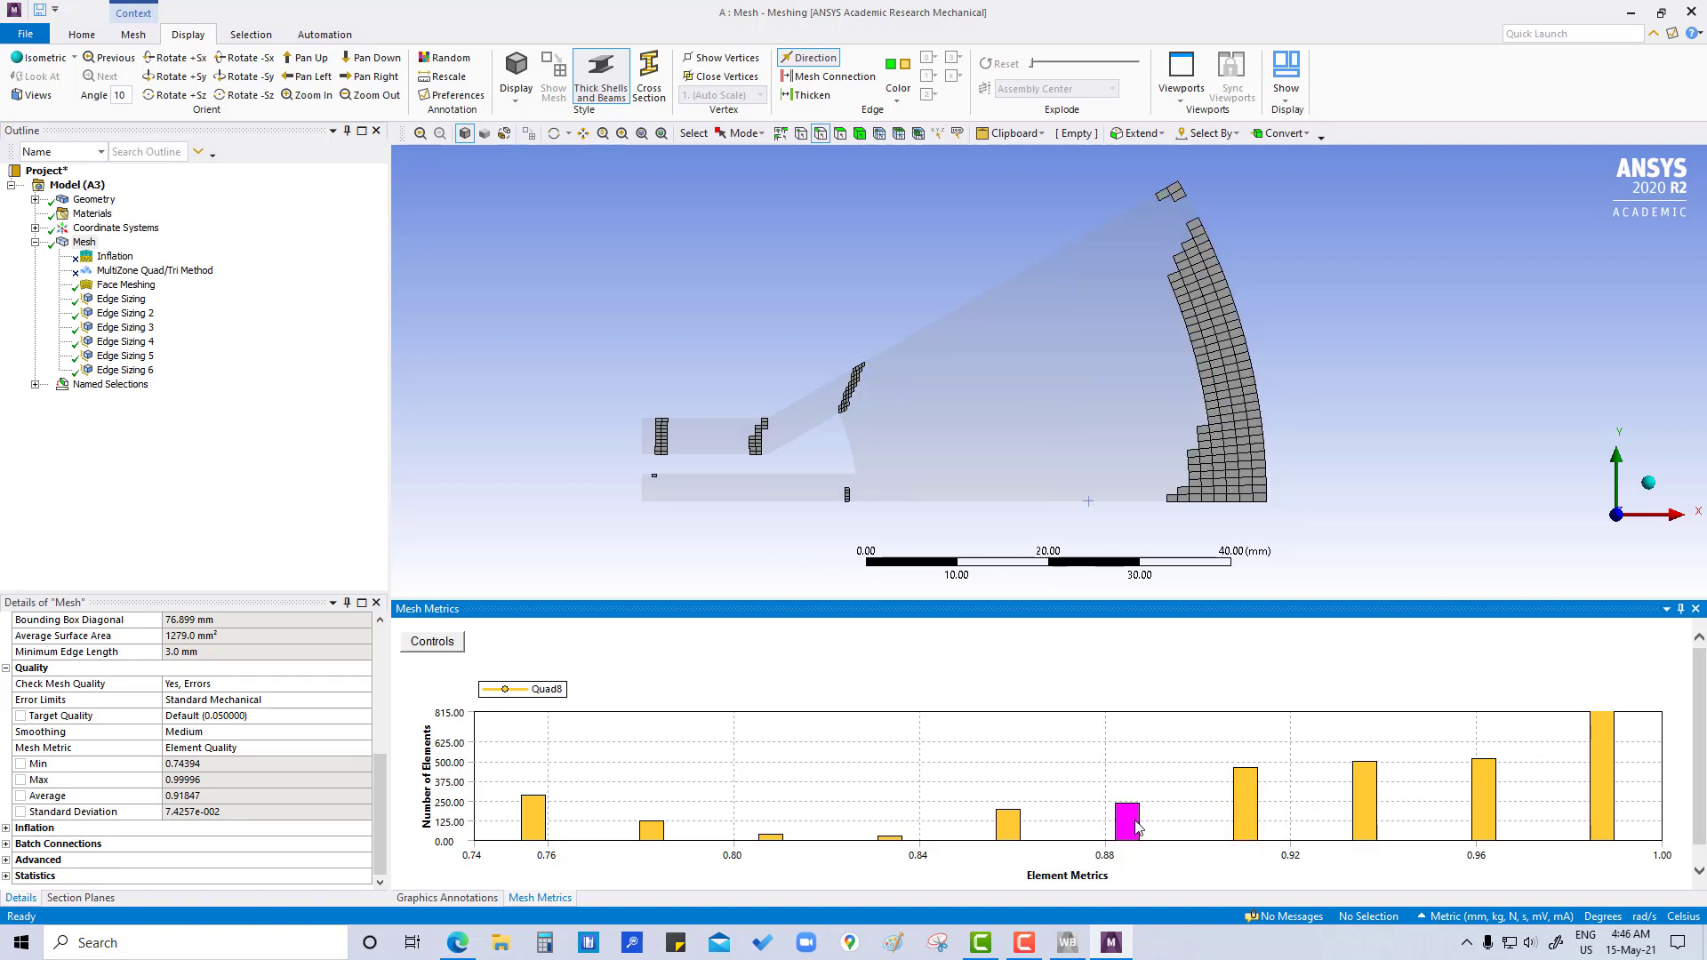
left_click(1016, 831)
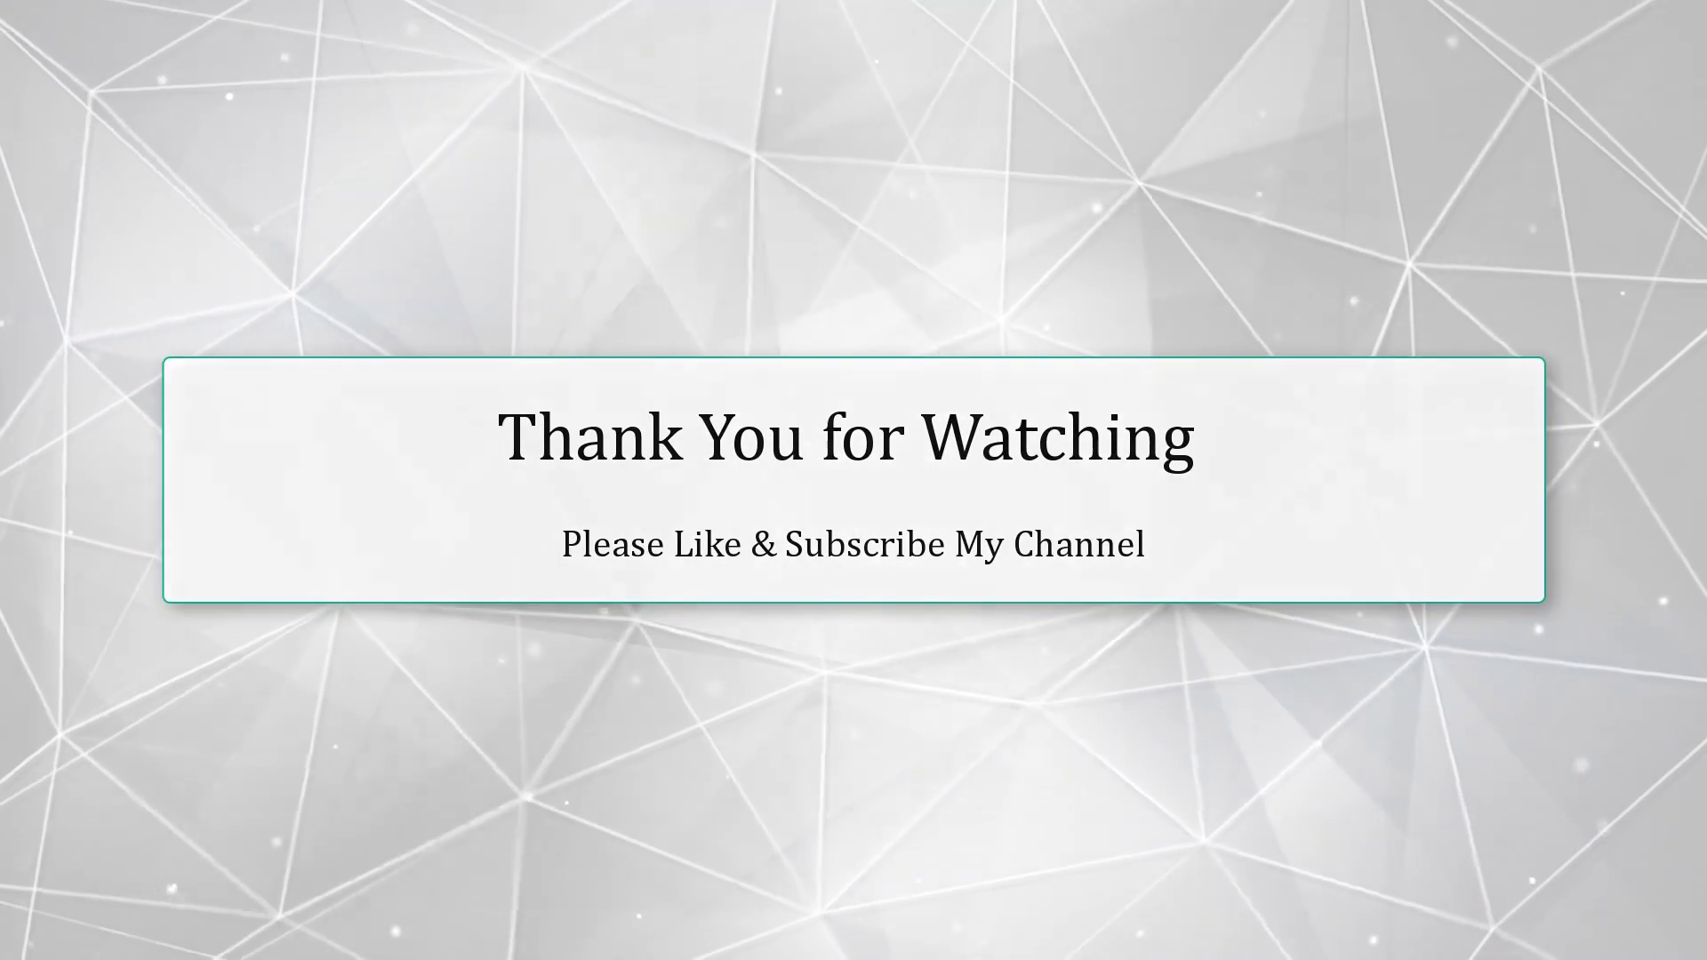